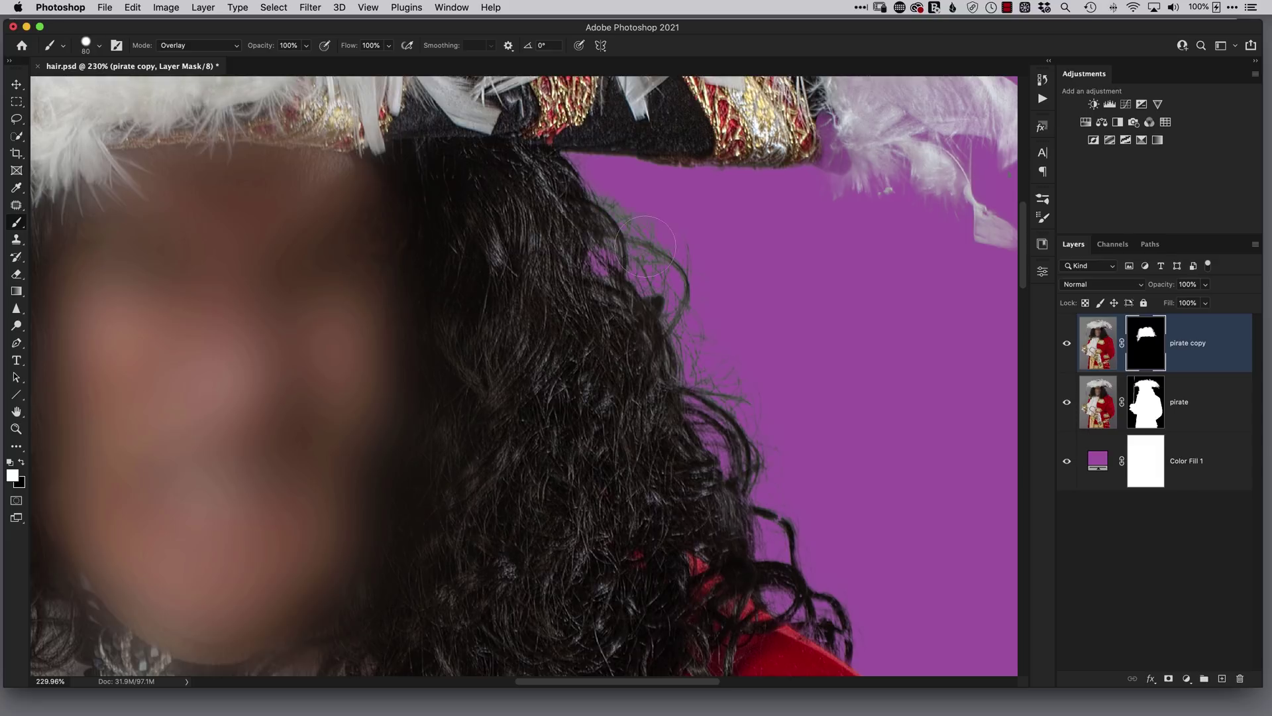
Brush the outer edge of the dark hair on the pirate copy layer mask in Overlay mode
drag(766, 450, 779, 487)
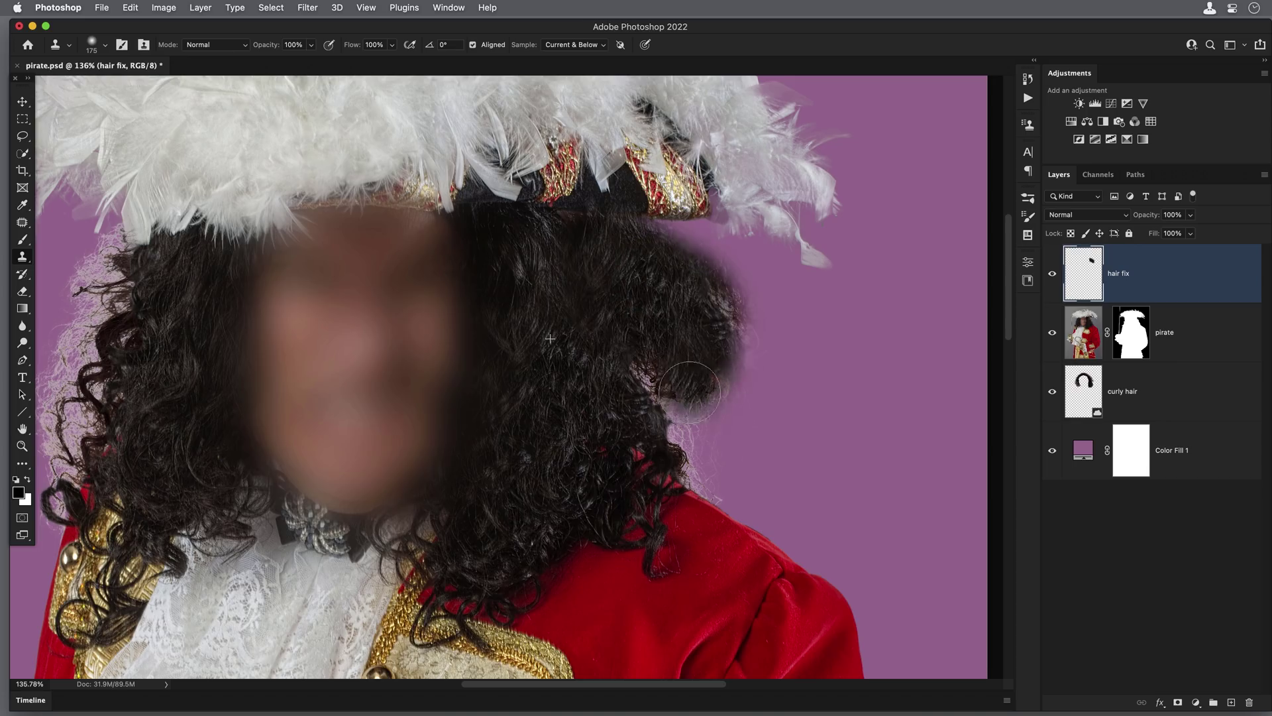
Clone dark hair outward on both sides of the wig on the hair fix layer, and clip that layer to the curly hair layer
mouse_move(689, 392)
mouse_down()
mouse_move(729, 490)
mouse_move(771, 371)
mouse_move(756, 374)
mouse_up()
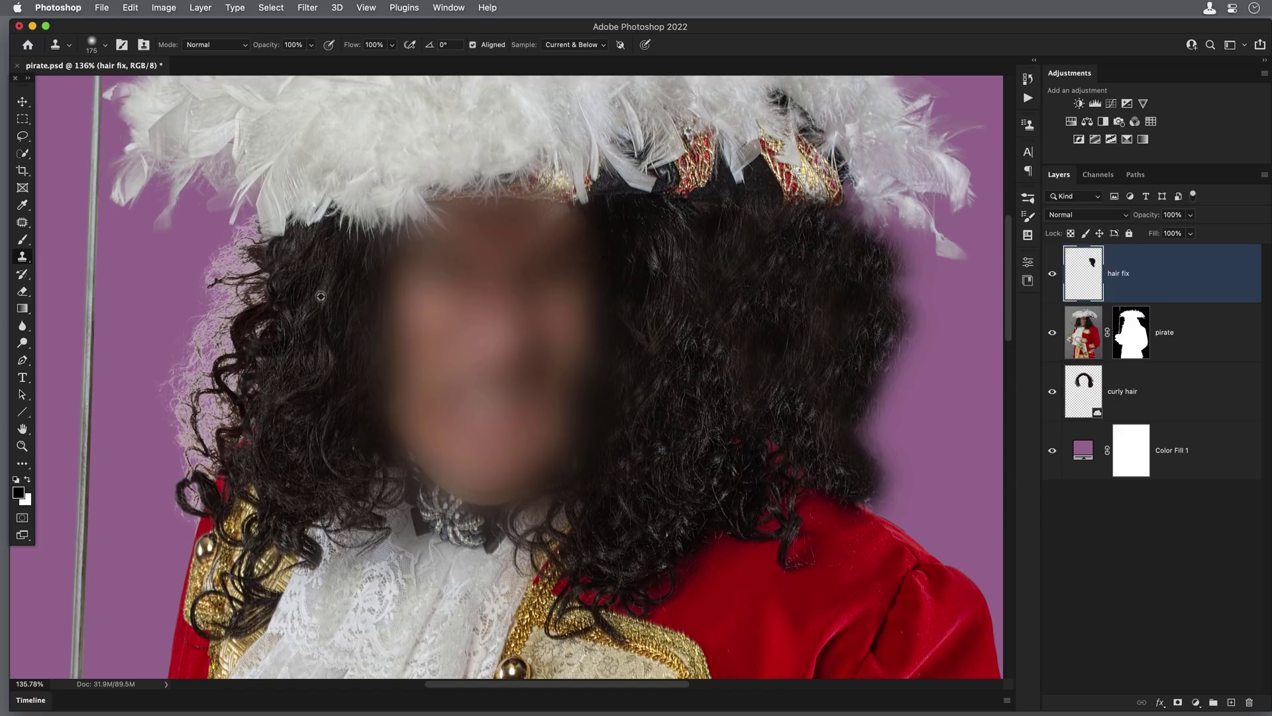
mouse_move(285, 212)
mouse_down()
mouse_move(199, 331)
mouse_move(218, 312)
mouse_move(199, 510)
mouse_up()
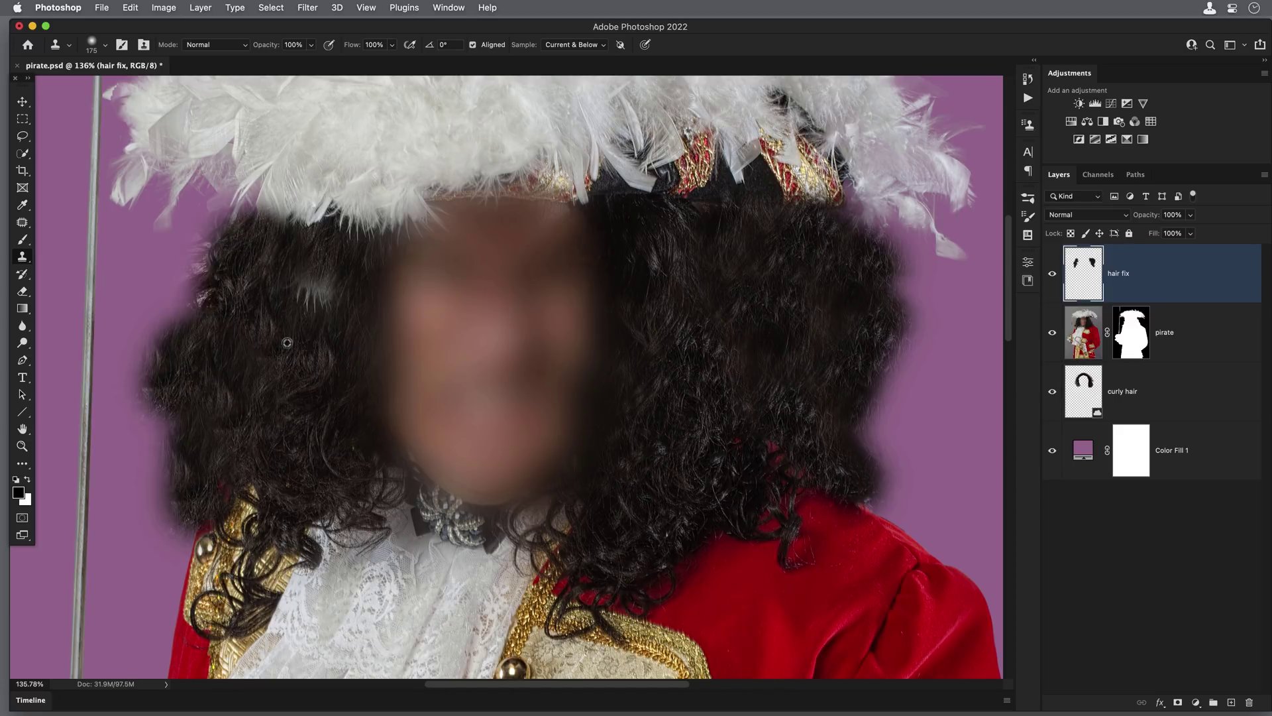
alt+click(278, 312)
drag(199, 218, 192, 275)
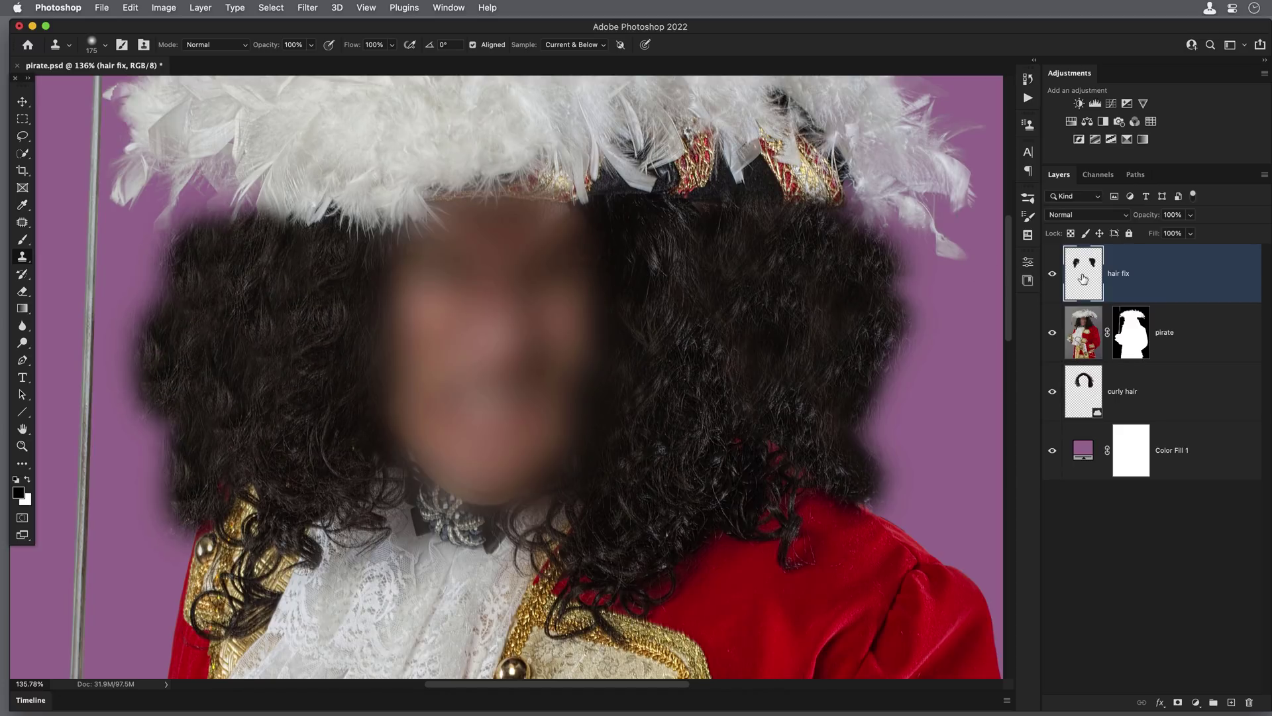
drag(1083, 273, 1093, 362)
alt+click(1107, 362)
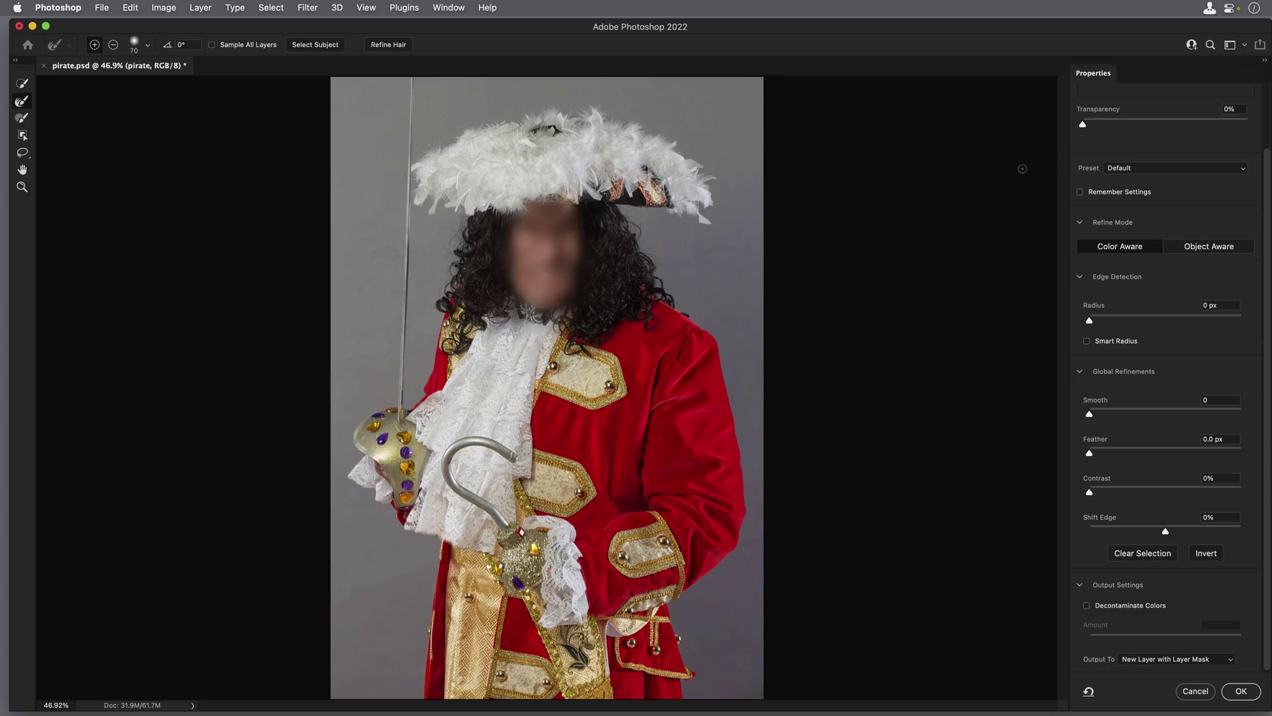
Set the Select and Mask preview transparency to 67% and brush along both outer hair edges with the Refine Edge Brush
drag(1082, 126, 1259, 146)
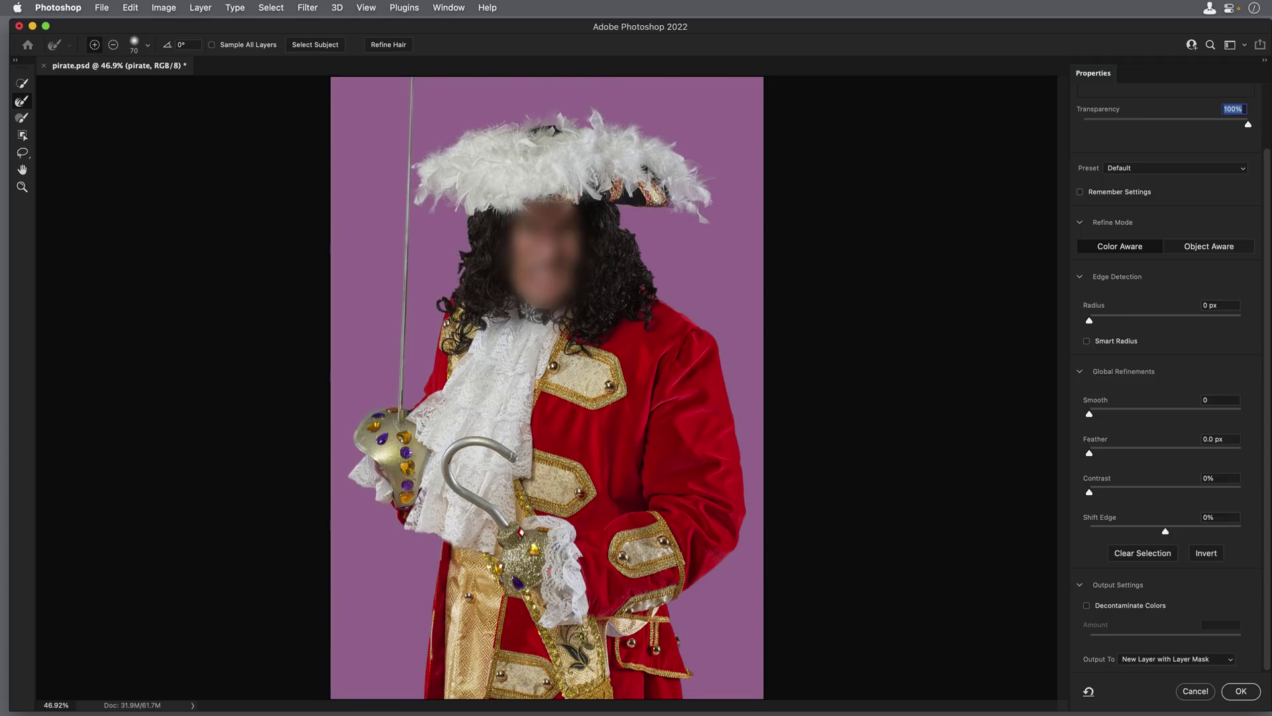
scroll(634, 240, up, 5)
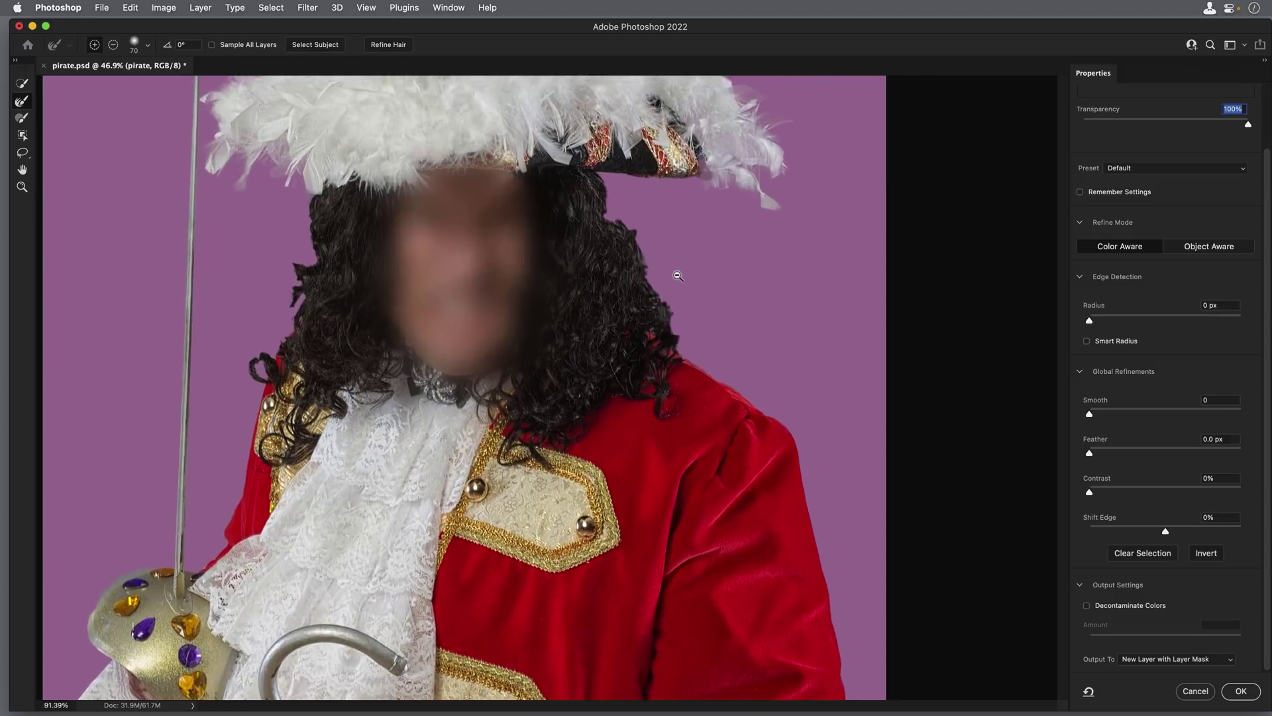
drag(1248, 126, 1212, 125)
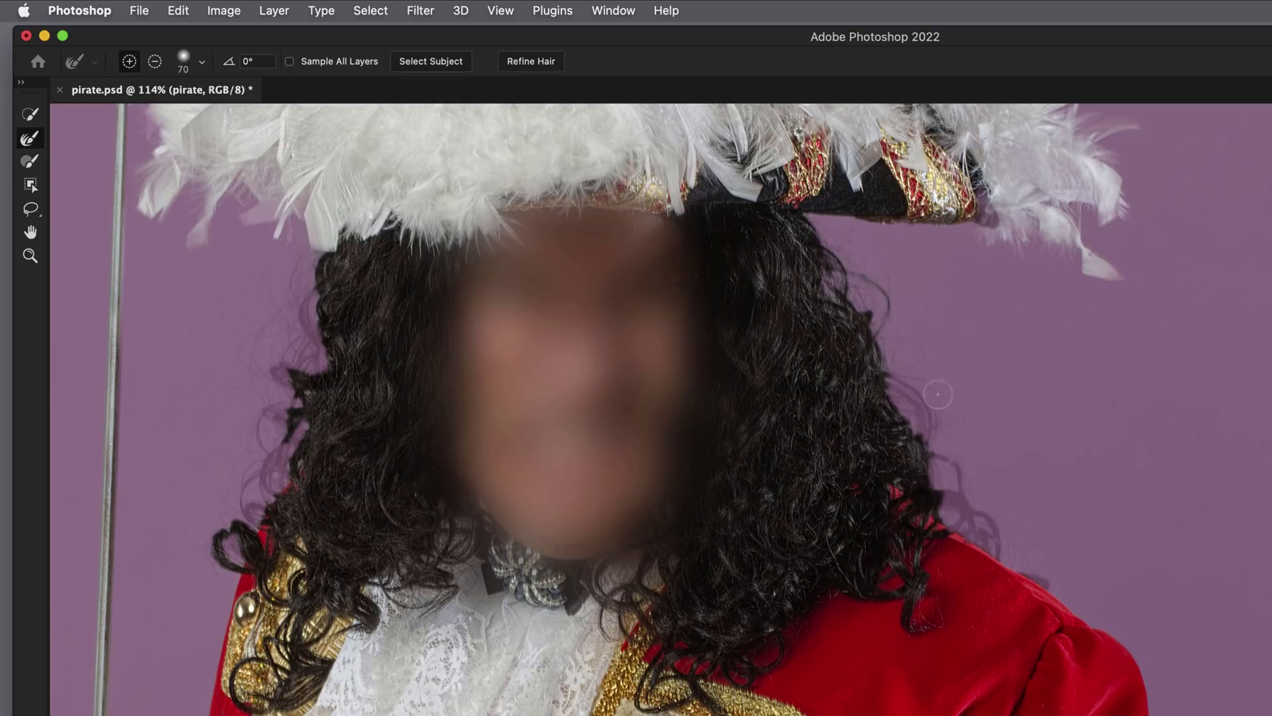
mouse_move(940, 448)
mouse_down()
mouse_move(978, 513)
mouse_move(951, 510)
mouse_move(1050, 569)
mouse_up()
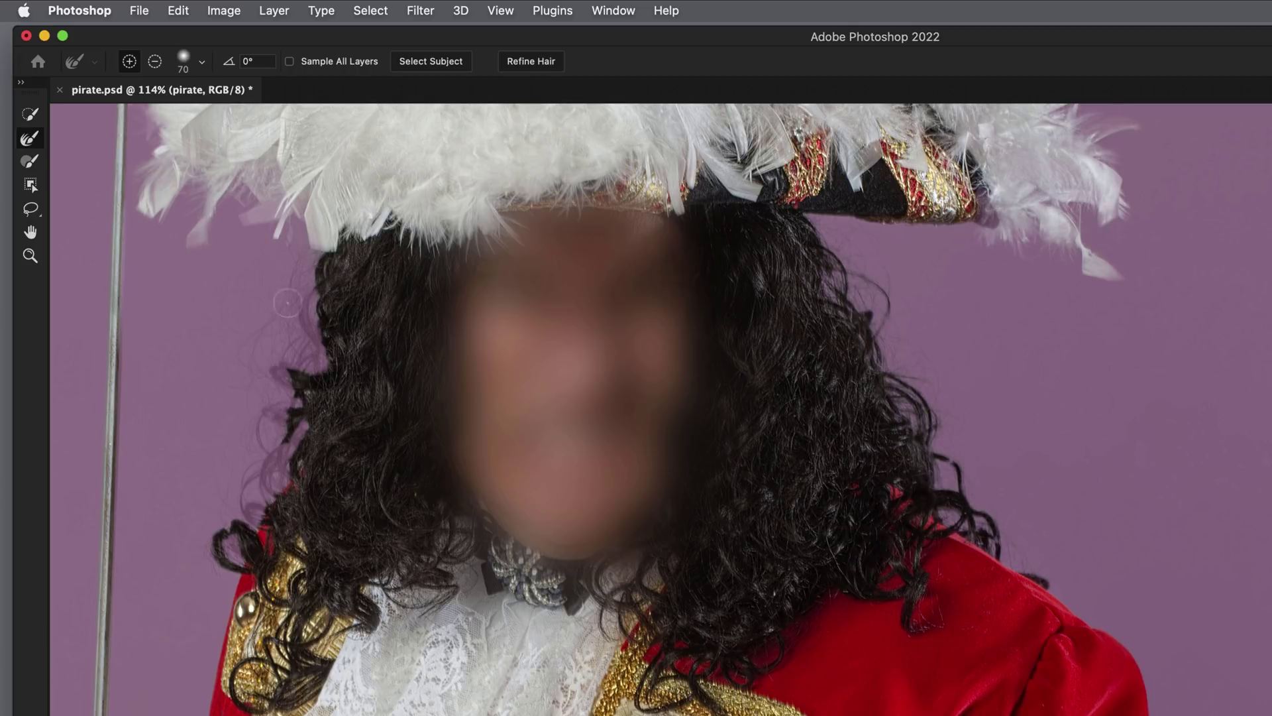
mouse_move(302, 310)
mouse_down()
mouse_move(312, 358)
mouse_move(279, 371)
mouse_move(277, 333)
mouse_move(275, 453)
mouse_move(222, 544)
mouse_up()
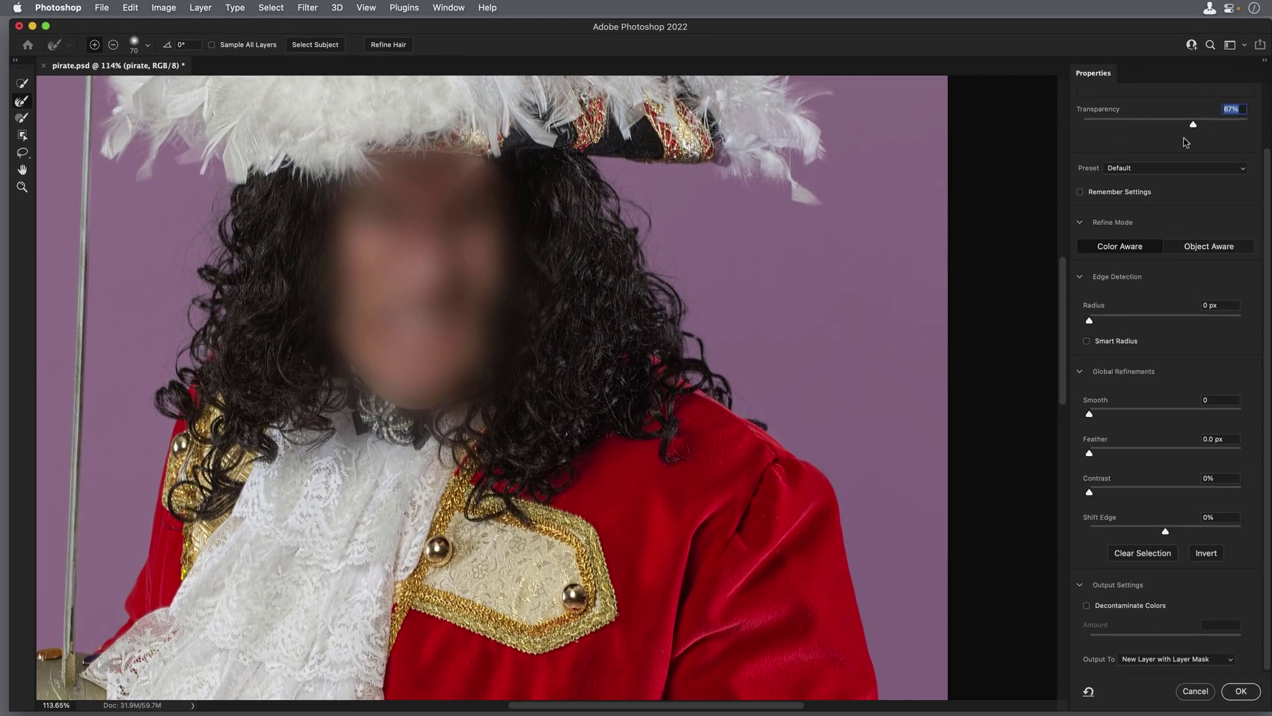
Set the preview transparency to 100%, check the refined hair edges and output the selection as a New Layer with Layer Mask
drag(1195, 126, 1265, 133)
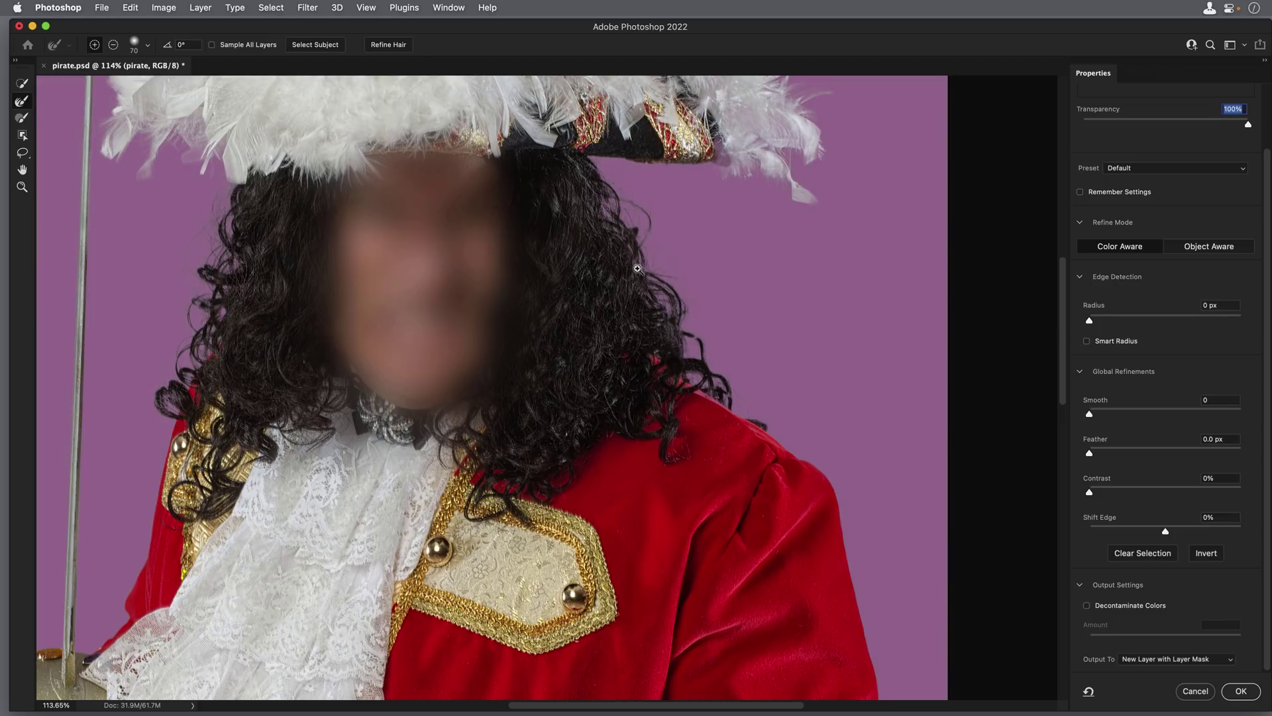
click(638, 223)
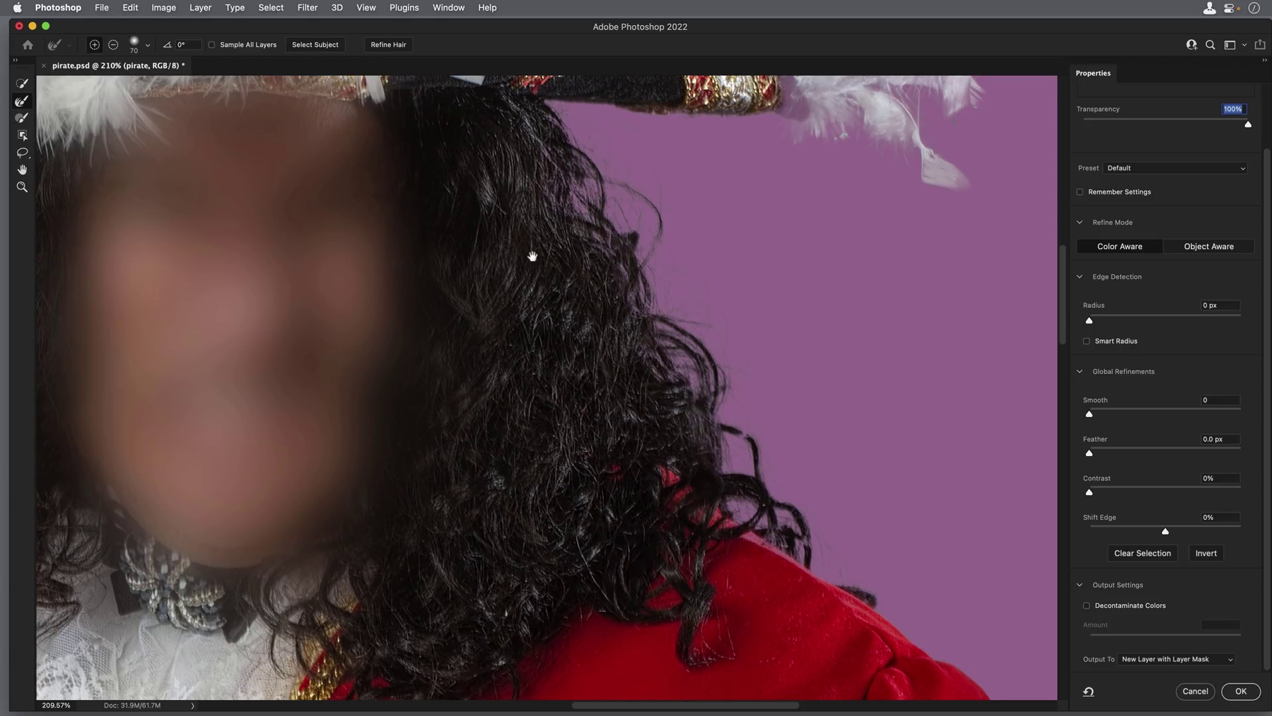
drag(347, 282, 658, 292)
drag(467, 308, 304, 314)
drag(466, 334, 414, 319)
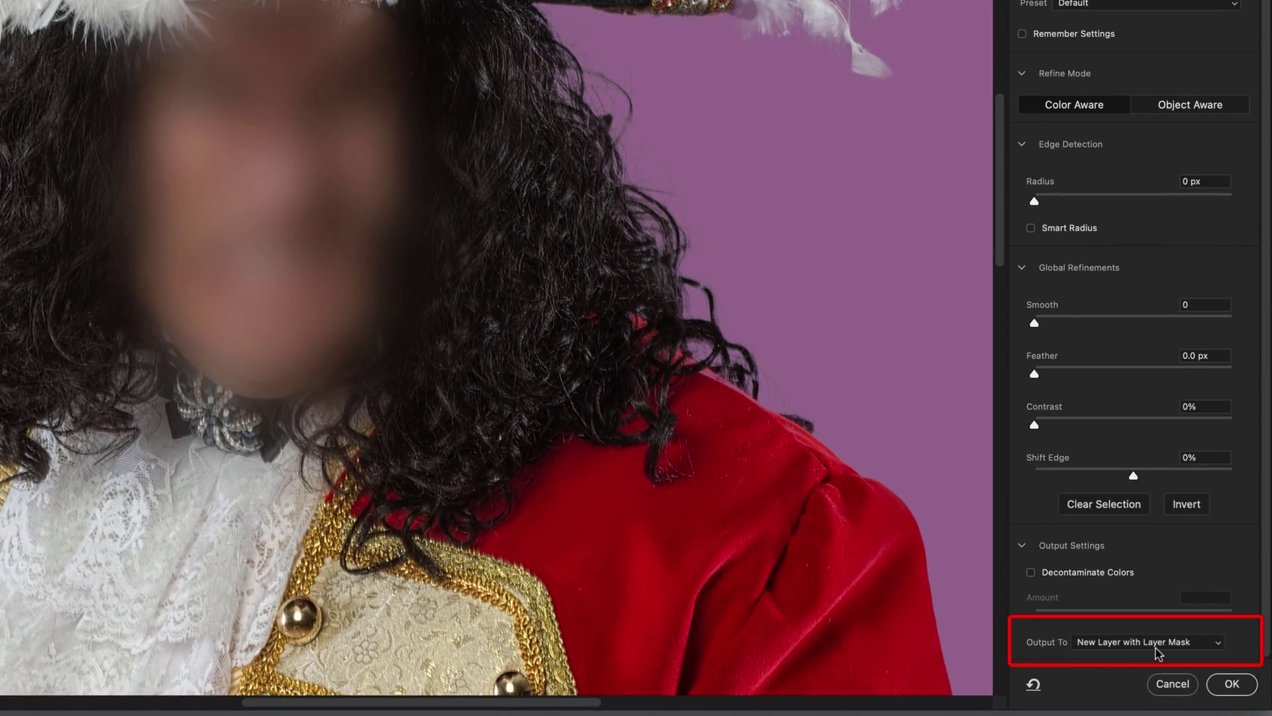
click(1232, 687)
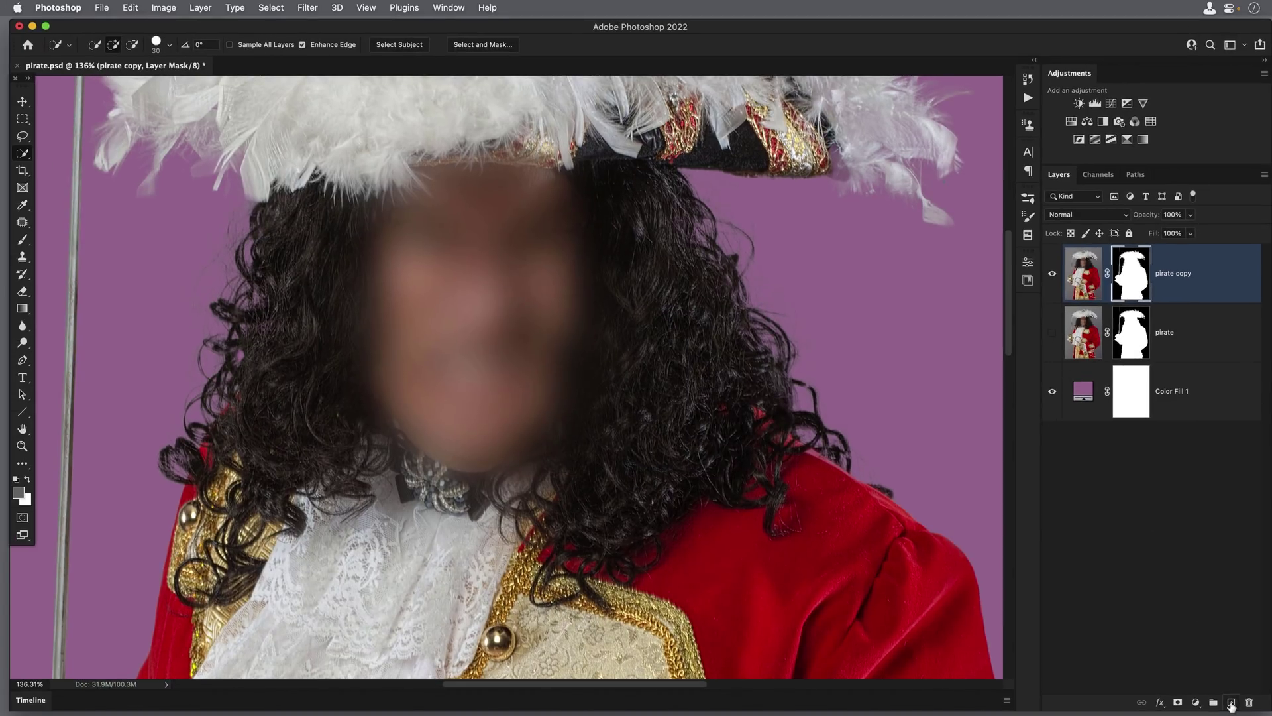
Add a new layer named Hair Fix above the pirate copy layer and clip it to pirate copy
click(1230, 703)
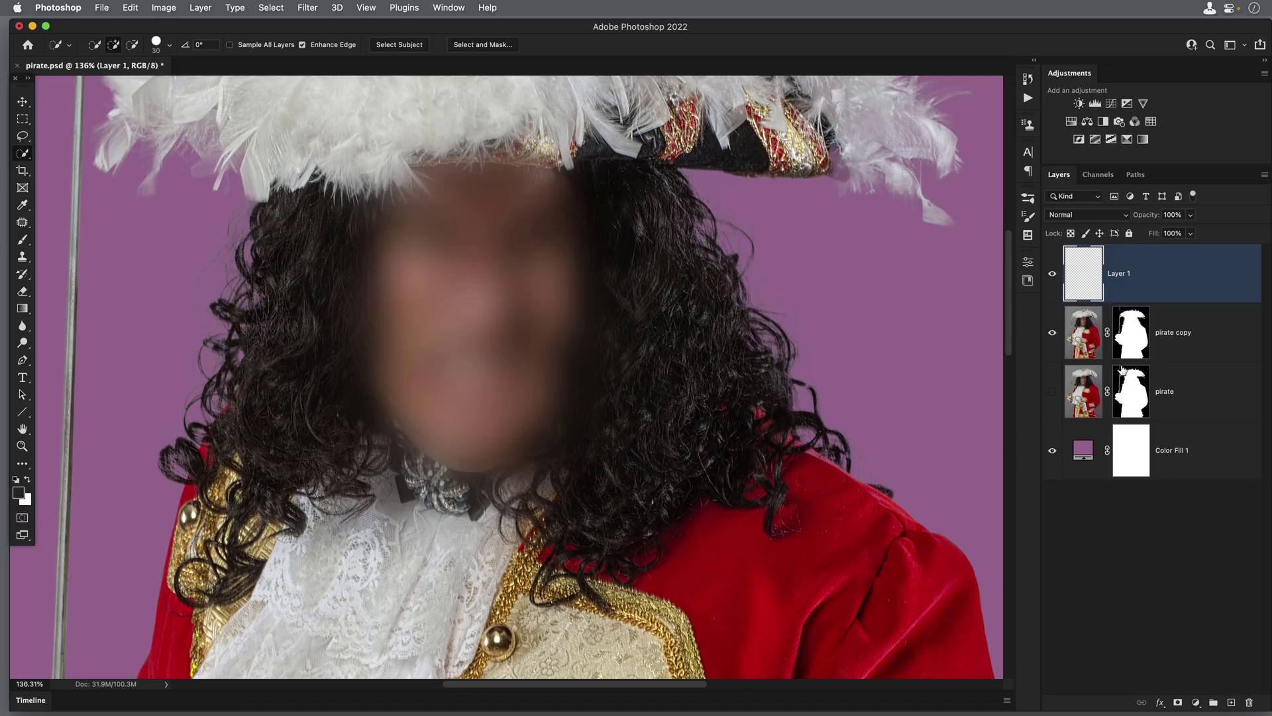
double_click(1119, 275)
text(H)
key(Return)
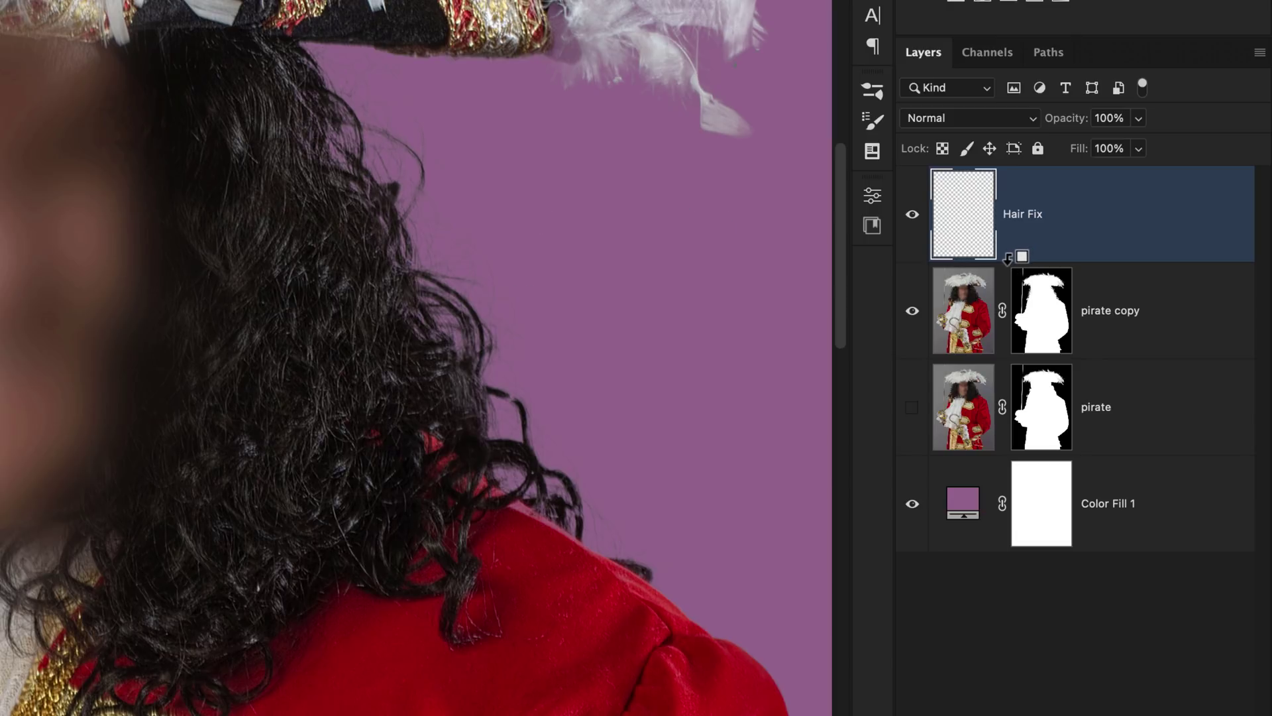
alt+click(1009, 257)
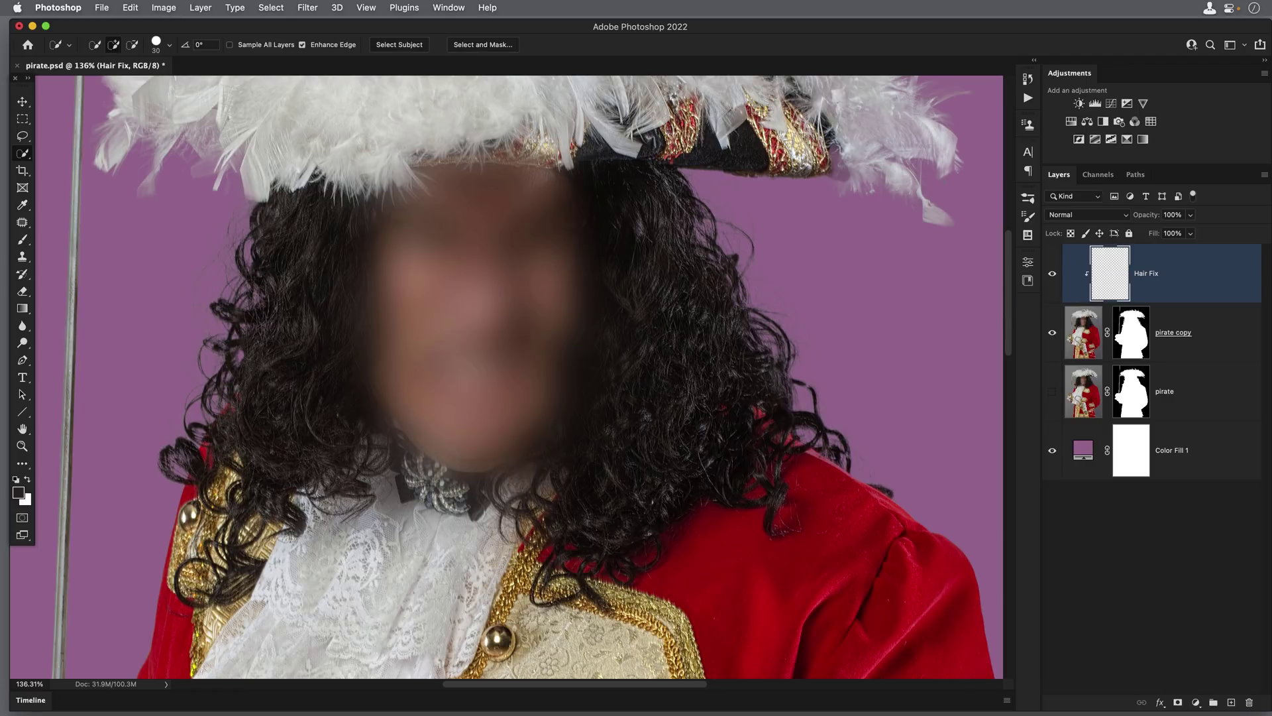
Activate the Clone Stamp tool and set it to sample Current & Below
scroll(347, 256, up, 5)
scroll(448, 278, up, 2)
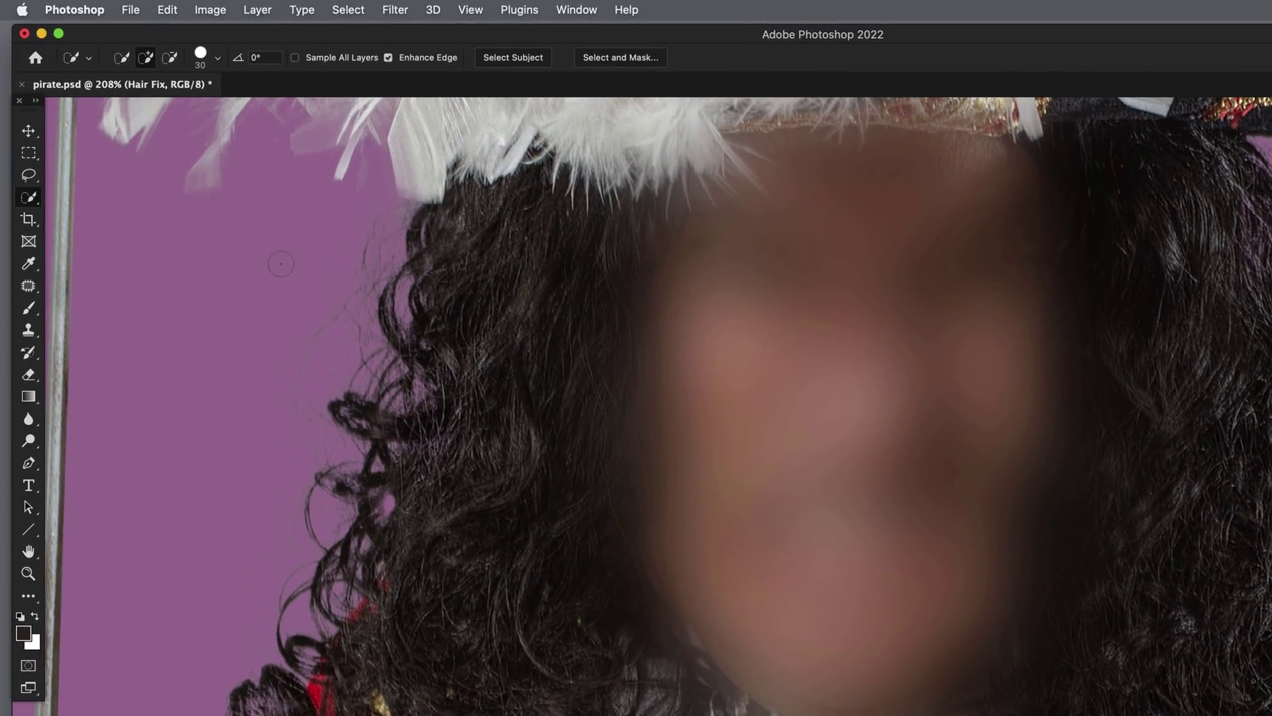
key(s)
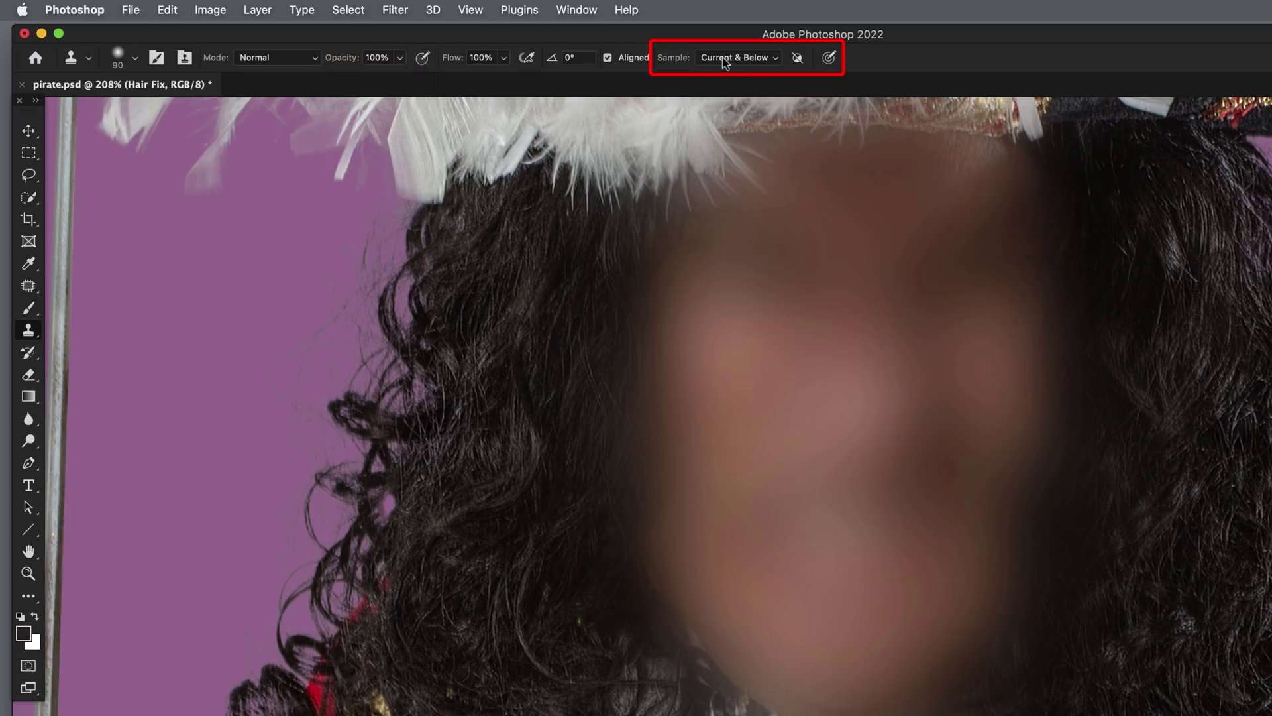
click(748, 58)
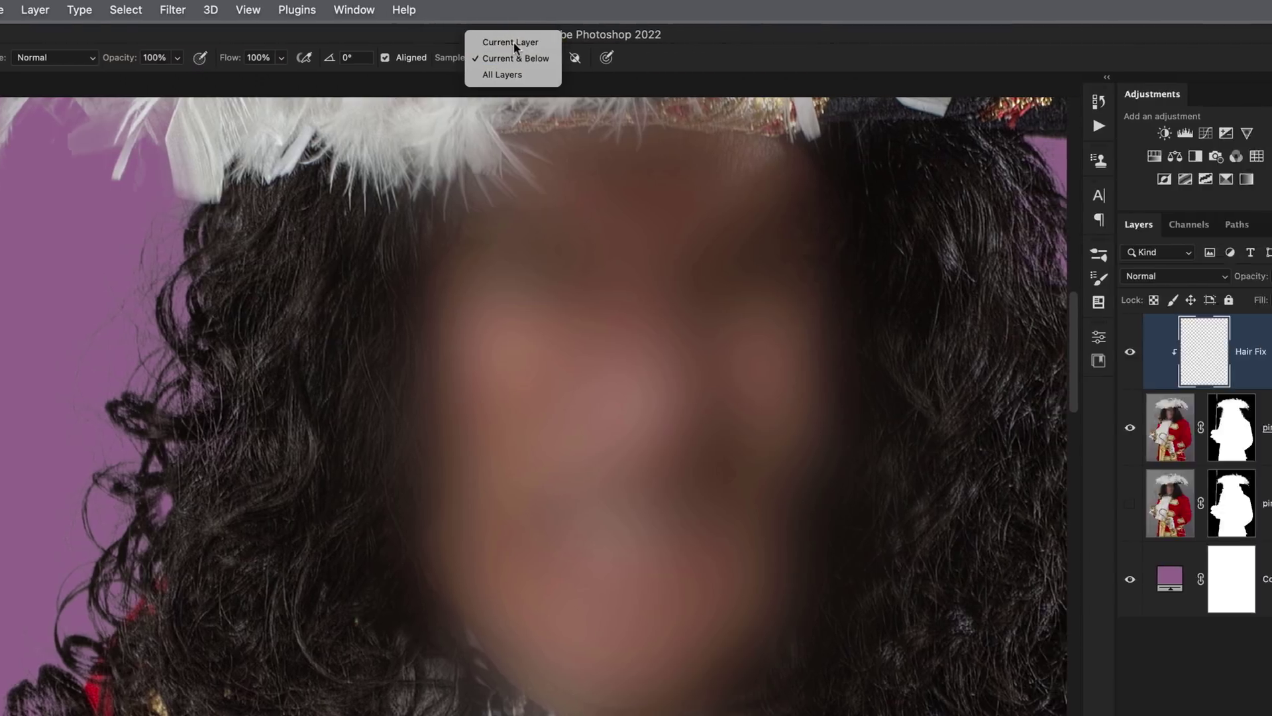
click(736, 42)
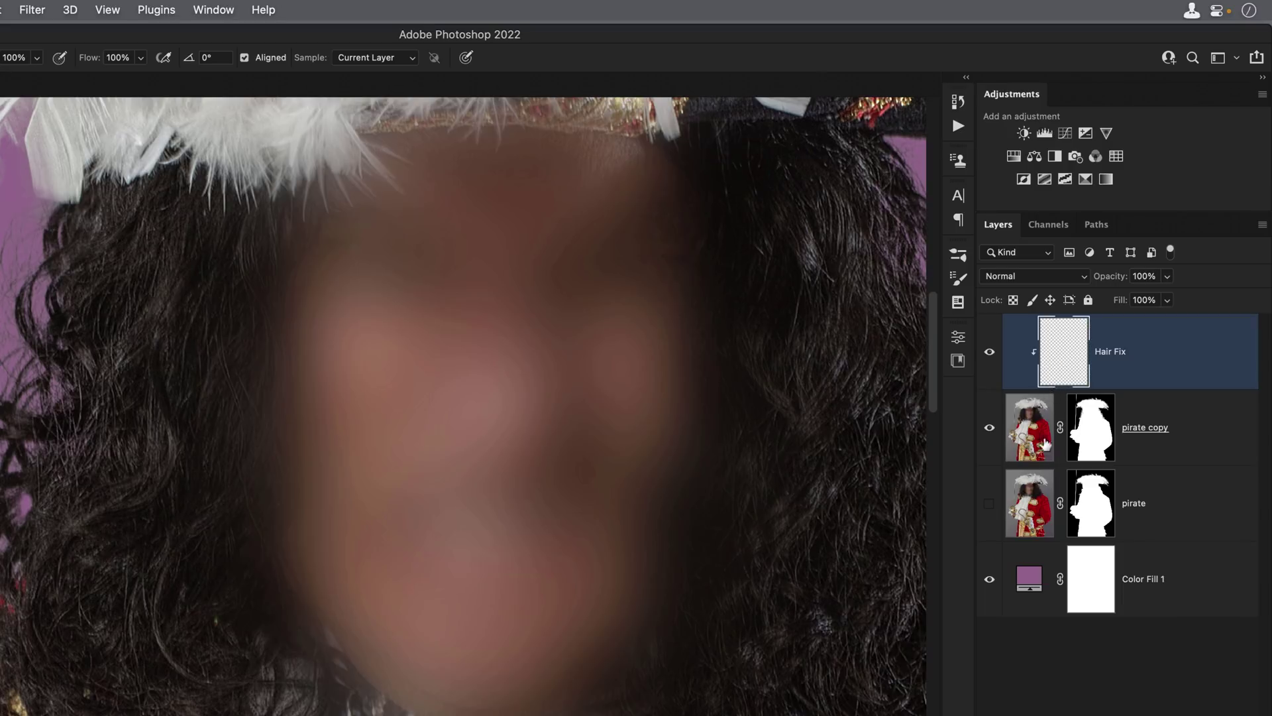
click(376, 58)
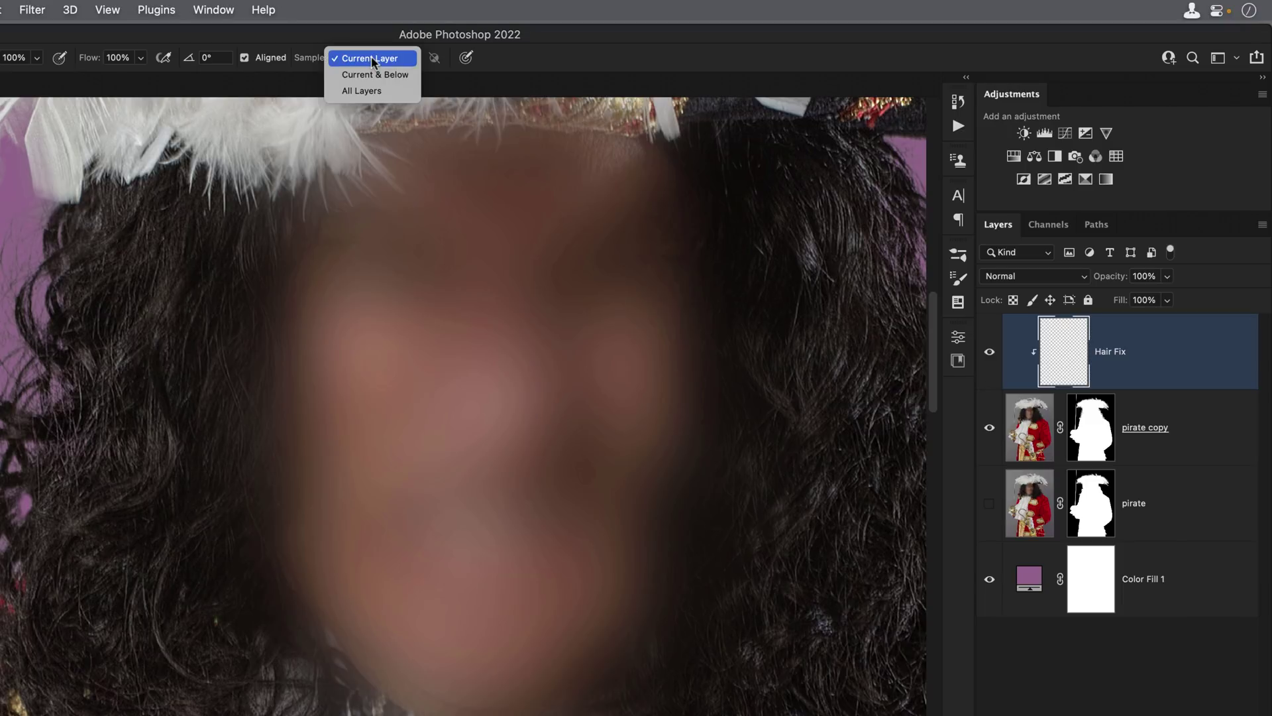
click(380, 76)
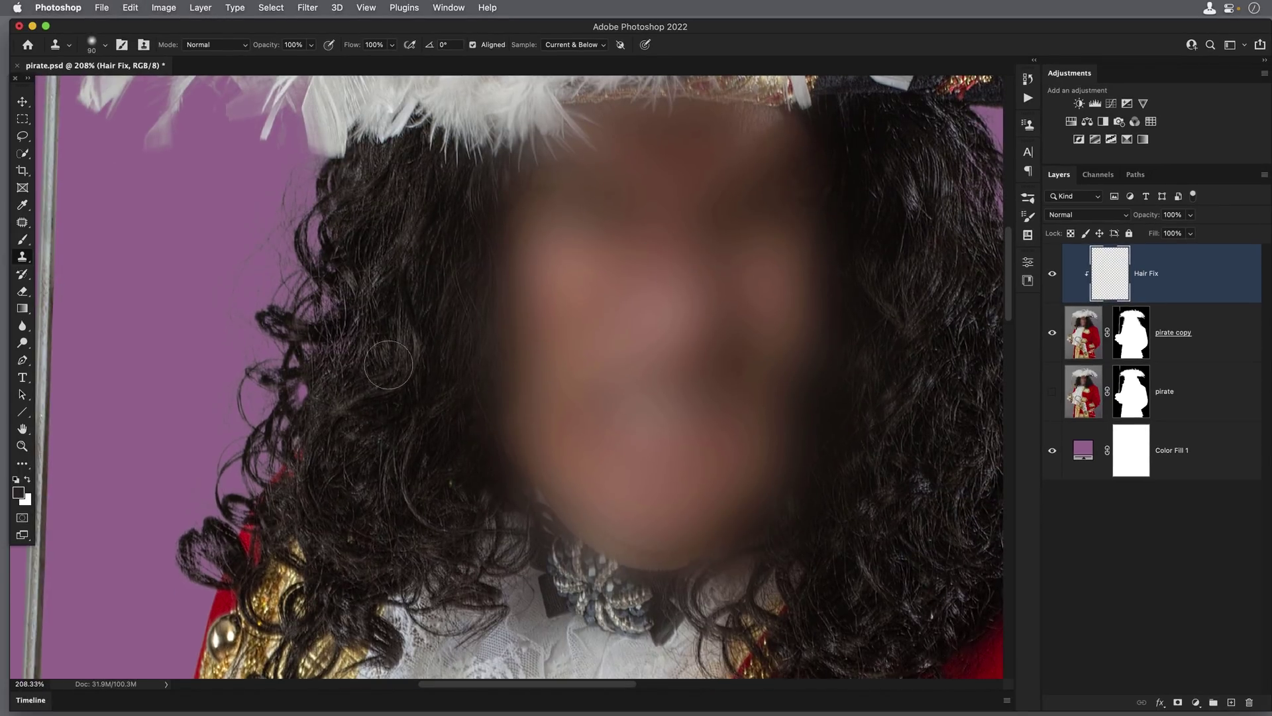
Clone dark hair over the thin curls beside the sword on the Hair Fix layer, down to the curl at the shoulder
alt+click(415, 255)
mouse_move(311, 212)
mouse_down()
mouse_move(295, 199)
mouse_move(302, 186)
mouse_move(285, 199)
mouse_move(291, 262)
mouse_move(267, 263)
mouse_move(274, 339)
mouse_move(306, 323)
mouse_up()
mouse_move(273, 264)
mouse_down()
mouse_move(218, 244)
mouse_move(265, 371)
mouse_move(329, 422)
mouse_up()
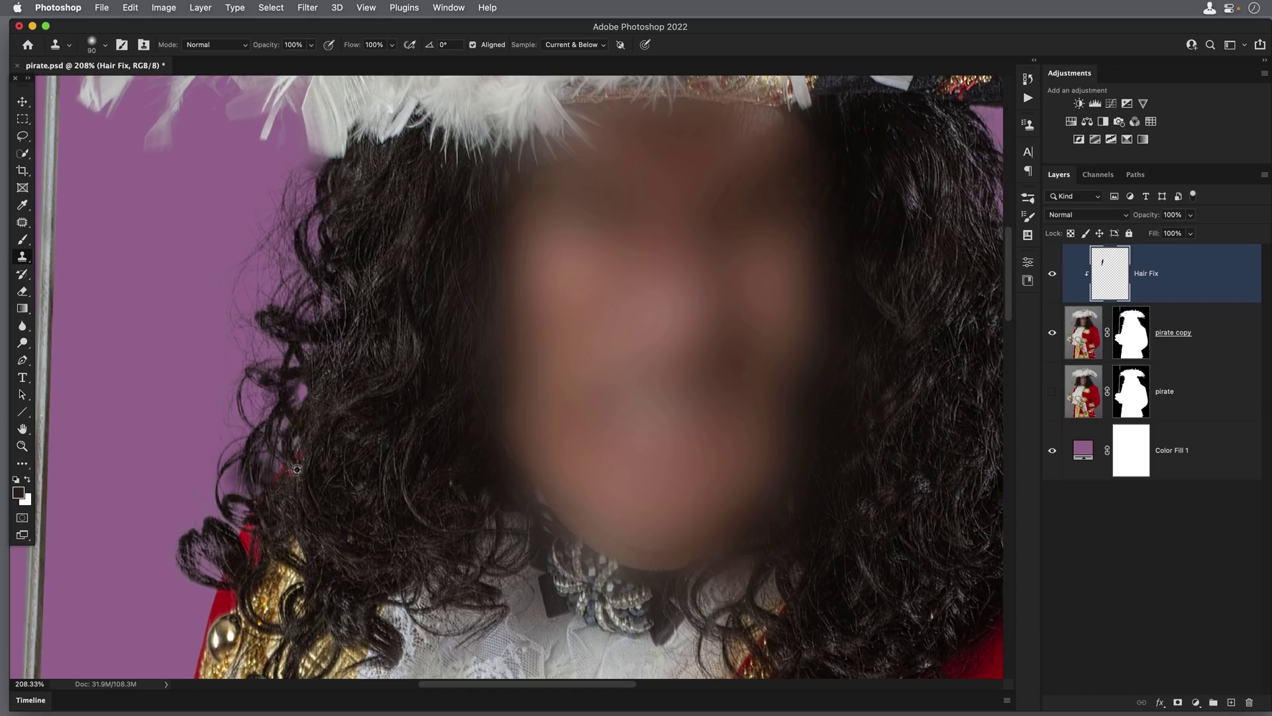
click(192, 539)
drag(193, 539, 198, 558)
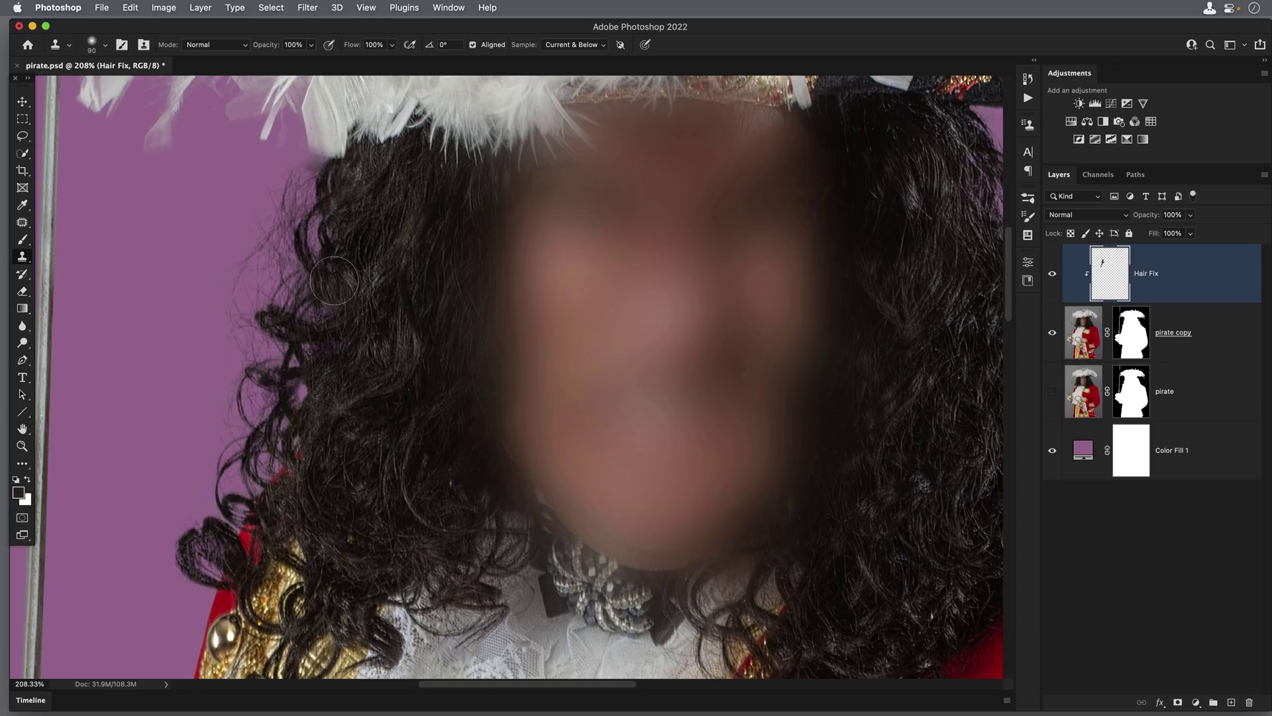
Compare the curls with the Hair Fix layer hidden and shown, and check them with the Color Fill 1 background hidden
click(1053, 274)
click(1053, 275)
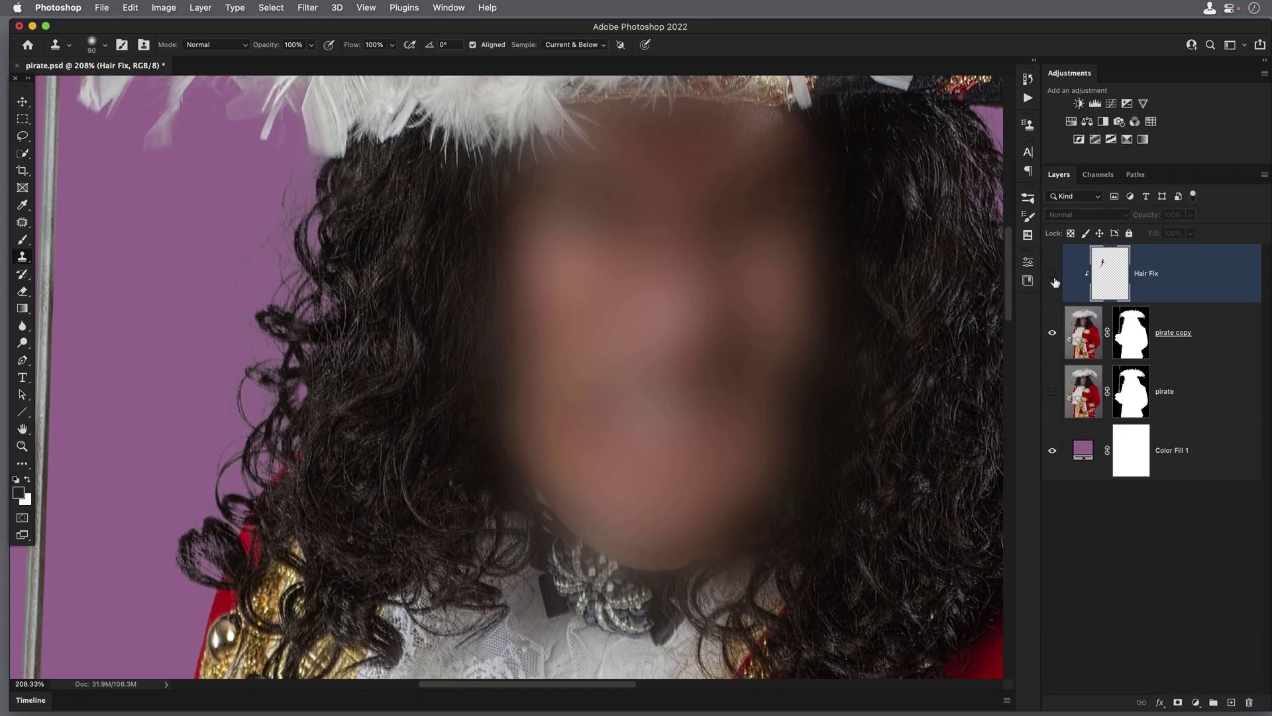
click(1053, 274)
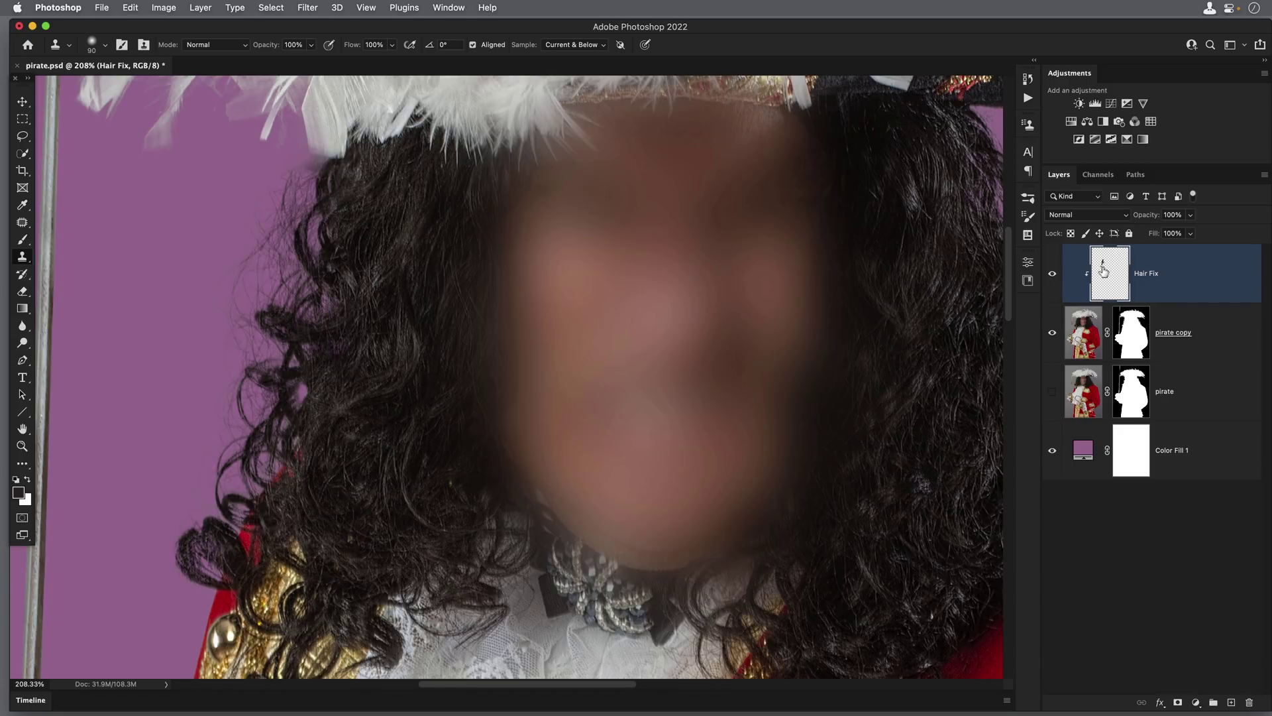
click(1052, 451)
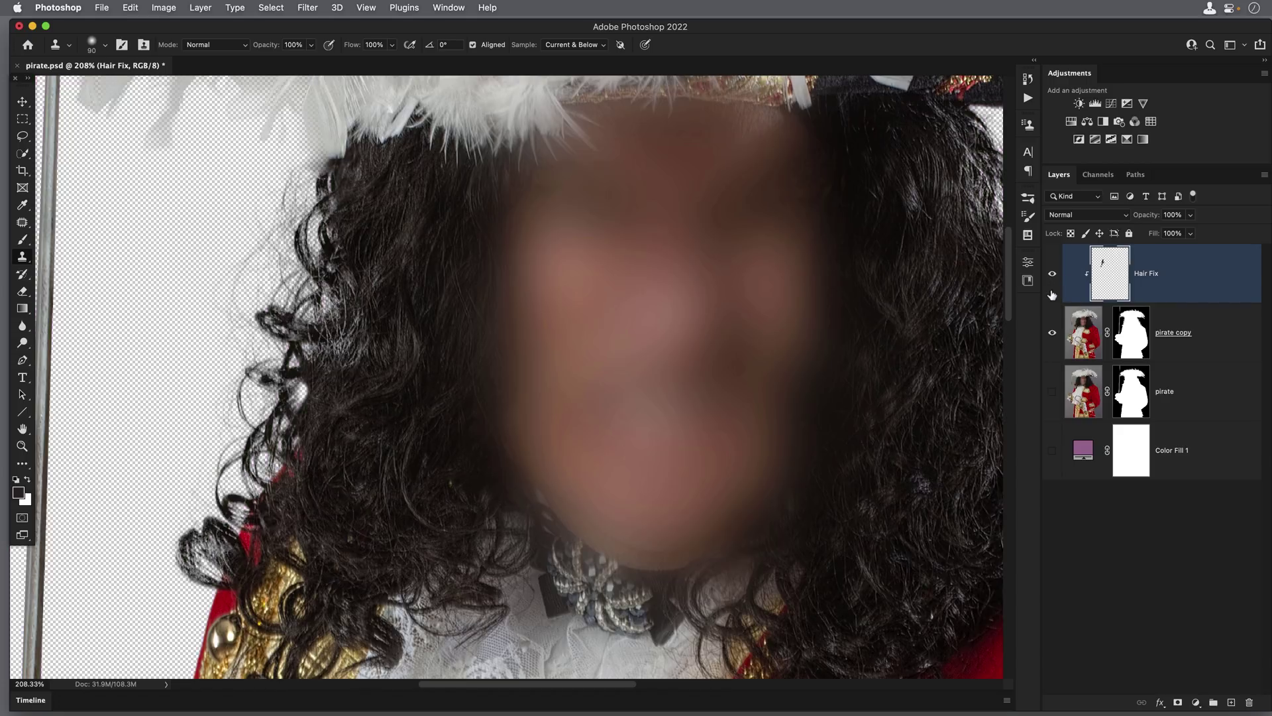
key(super+z)
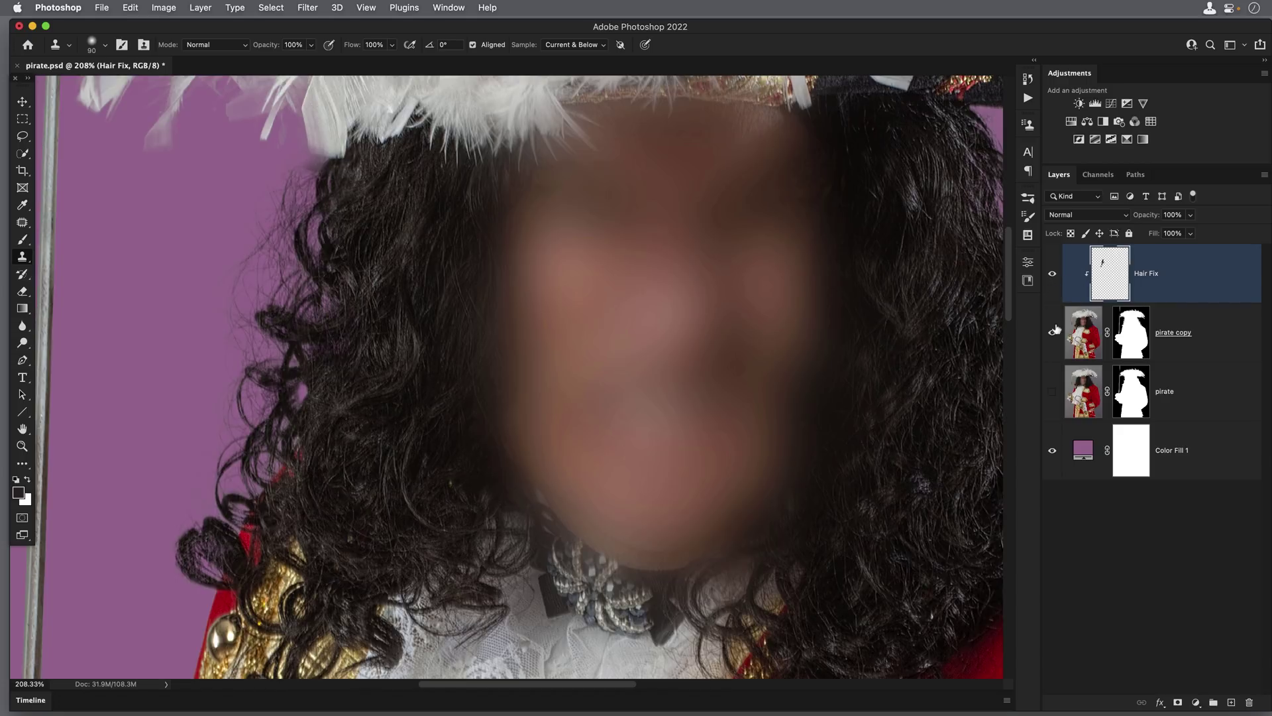
Temporarily hide pirate copy and release the Hair Fix clipping mask to inspect the cloned strokes, restoring both
click(1052, 333)
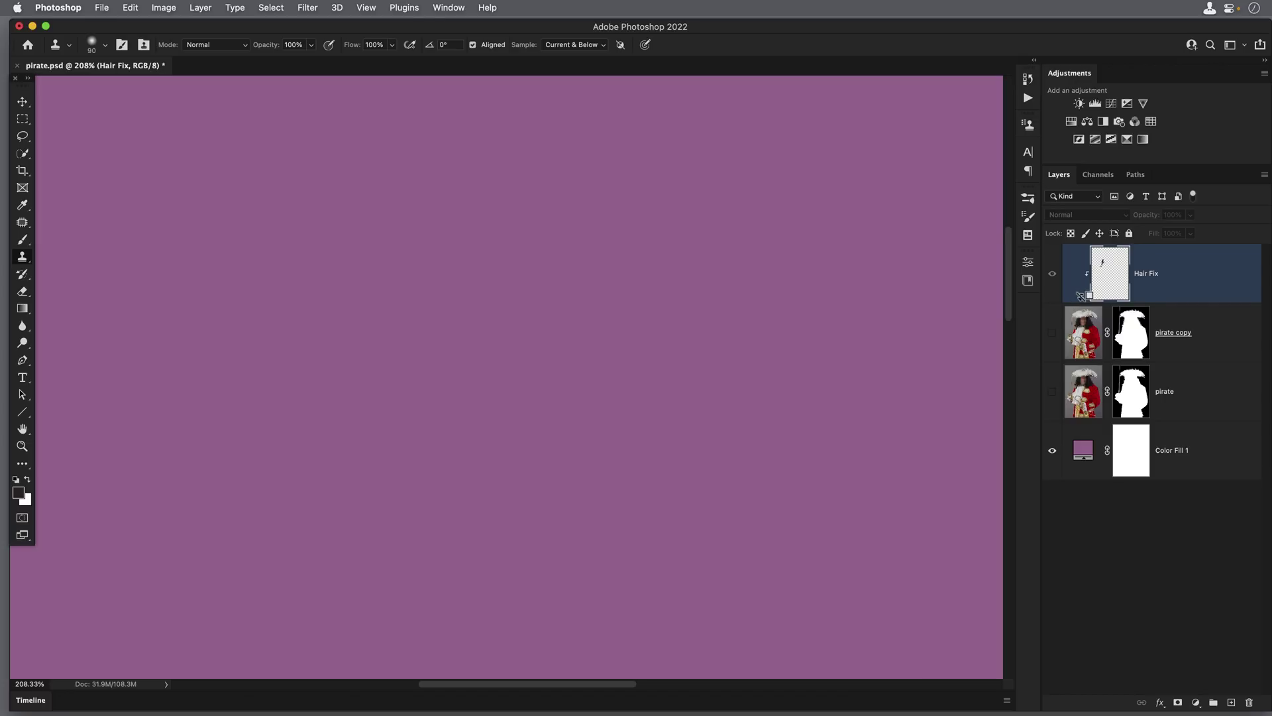
alt+click(1078, 298)
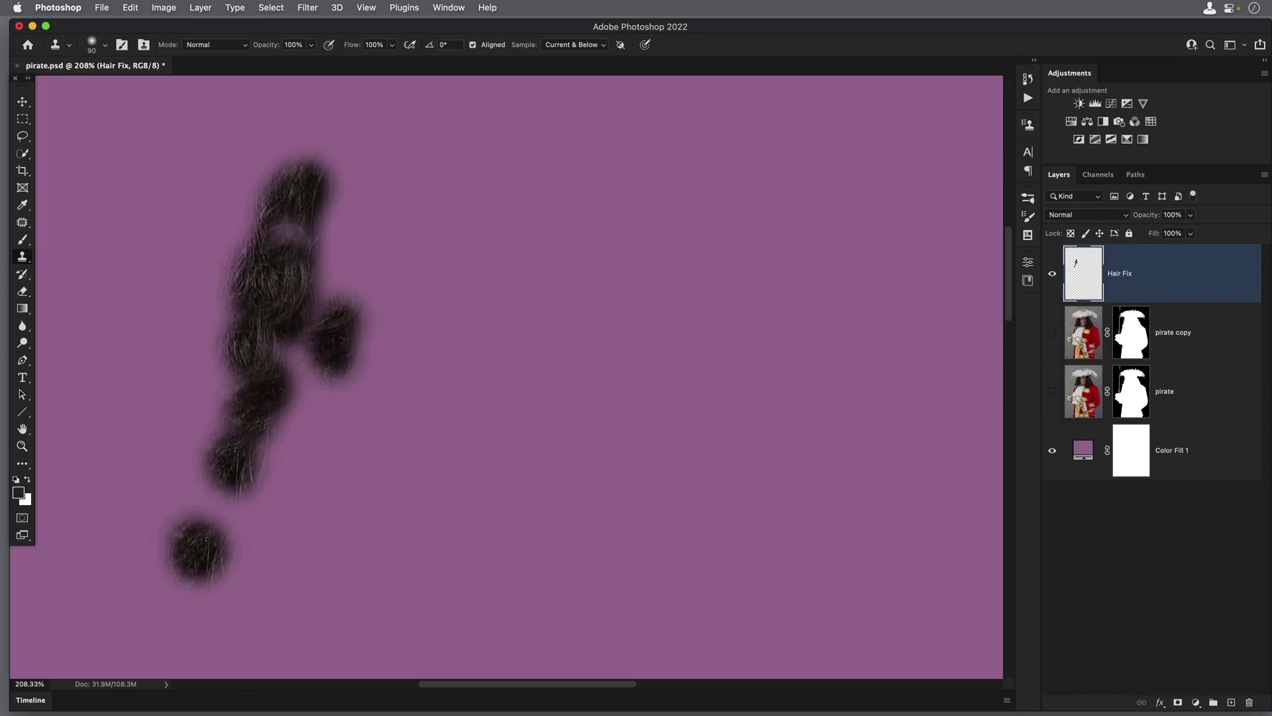
click(1053, 335)
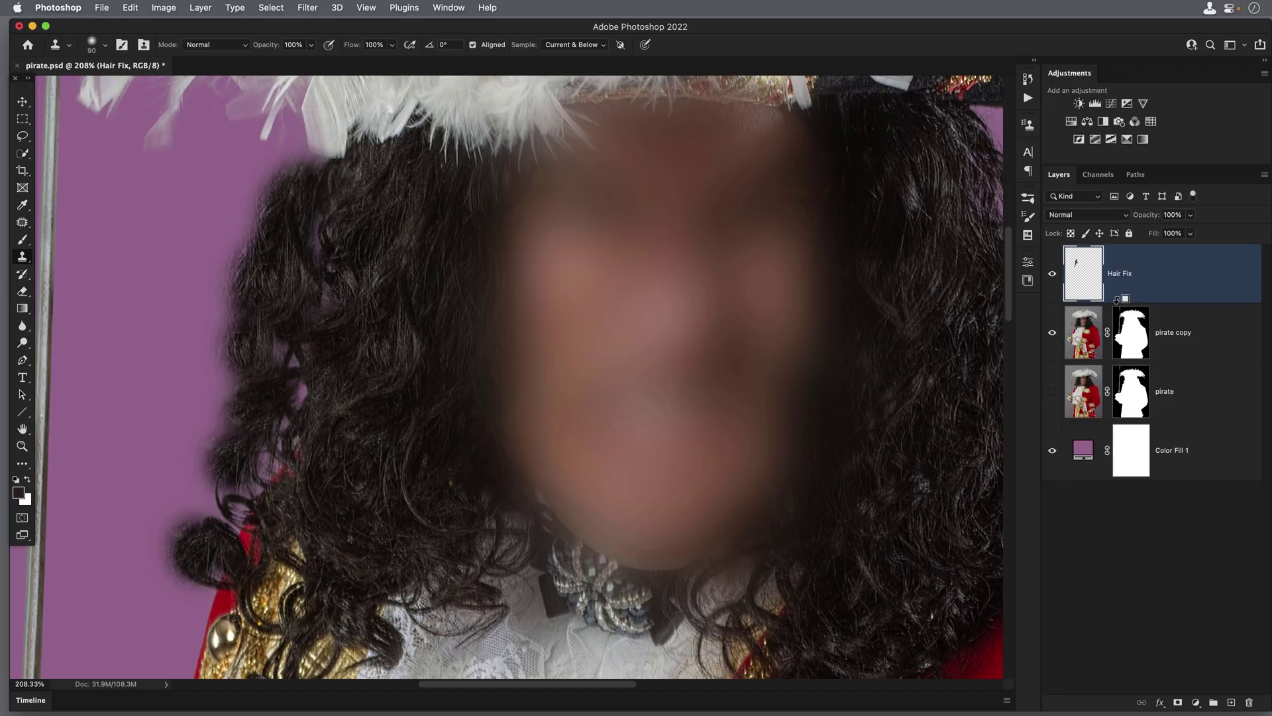
alt+click(1117, 301)
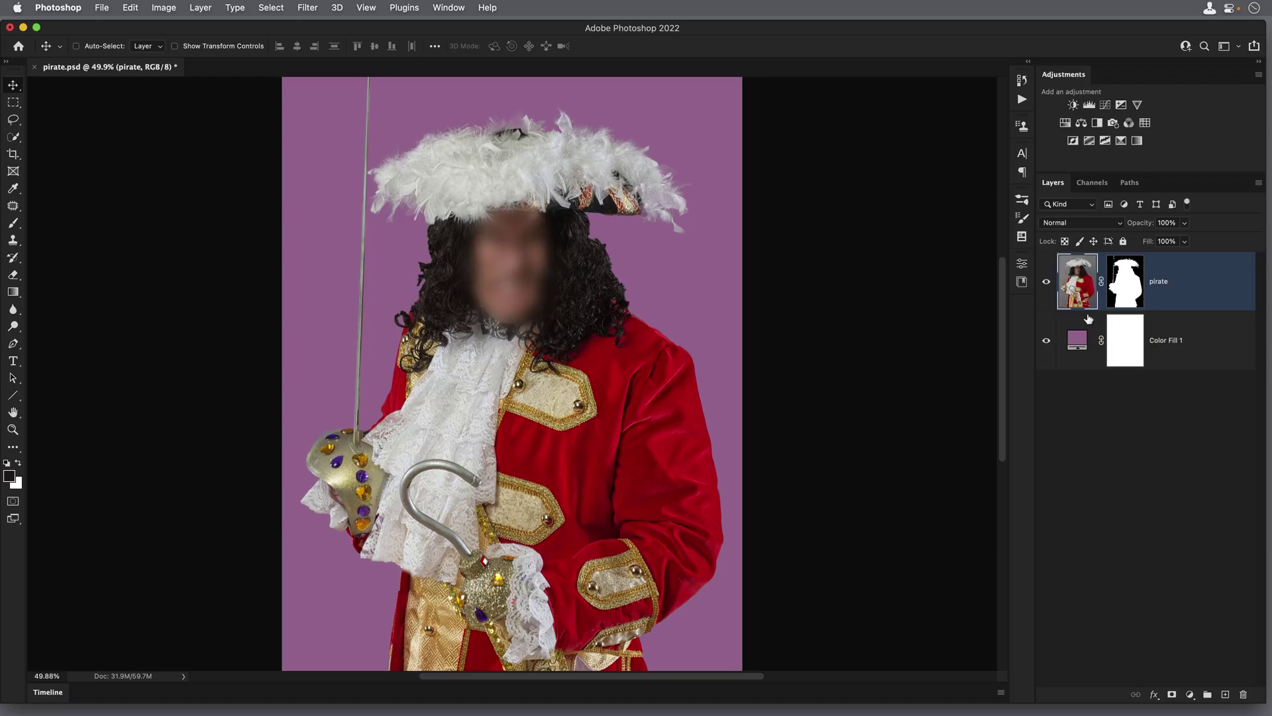
Open the Adobe Stock search site in the browser from the pirate document
click(102, 8)
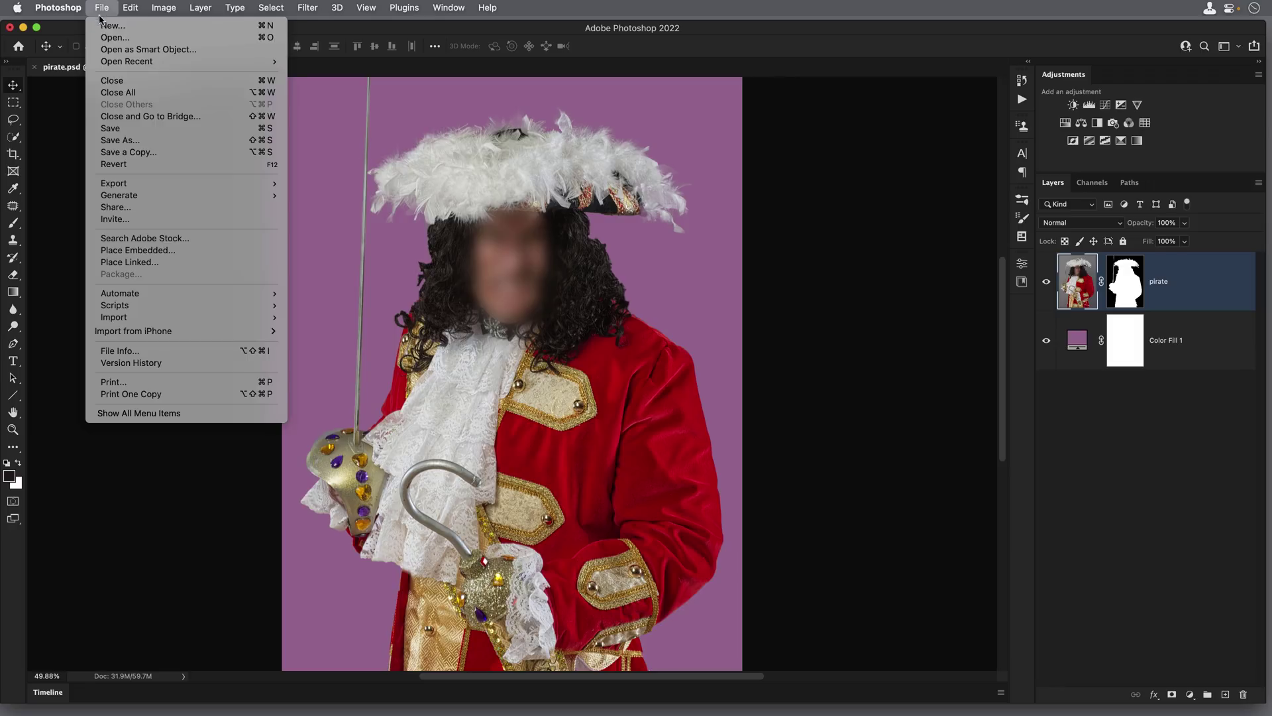
click(126, 240)
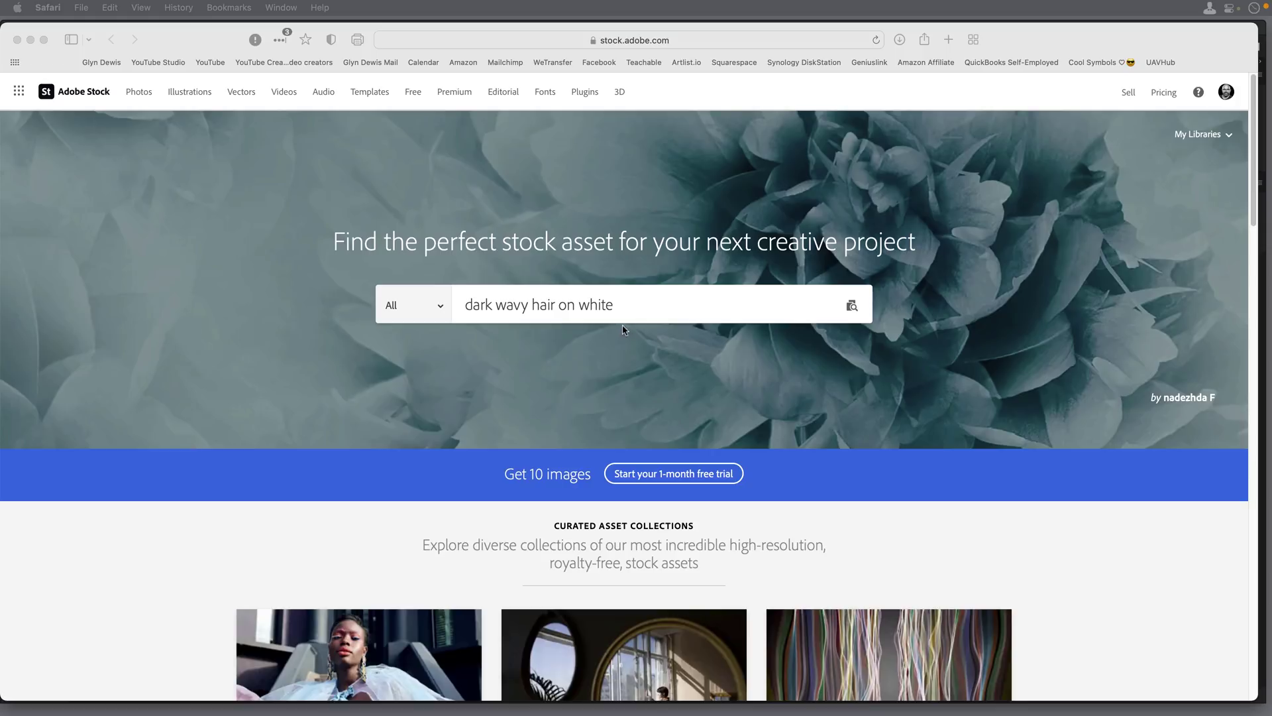
Search Adobe Stock for "dark wavy hair on white" and browse the resulting hair images
click(618, 304)
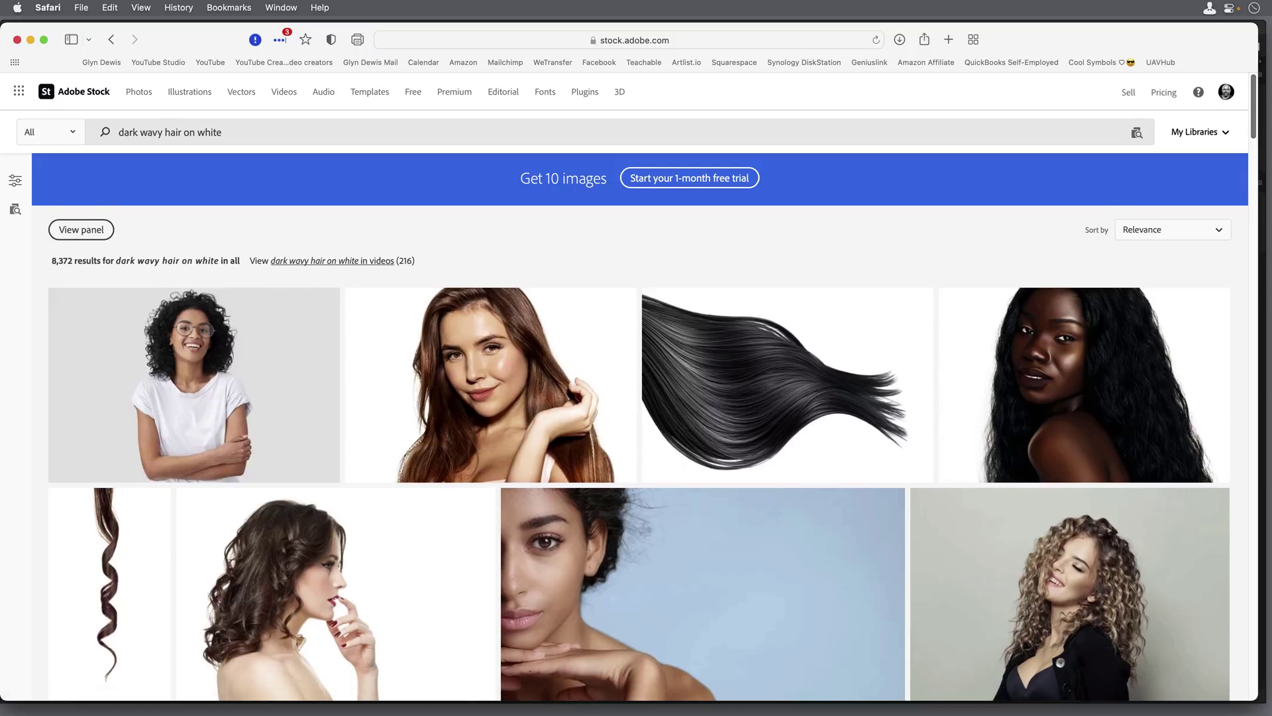
scroll(636, 398, down, 5)
scroll(636, 397, down, 10)
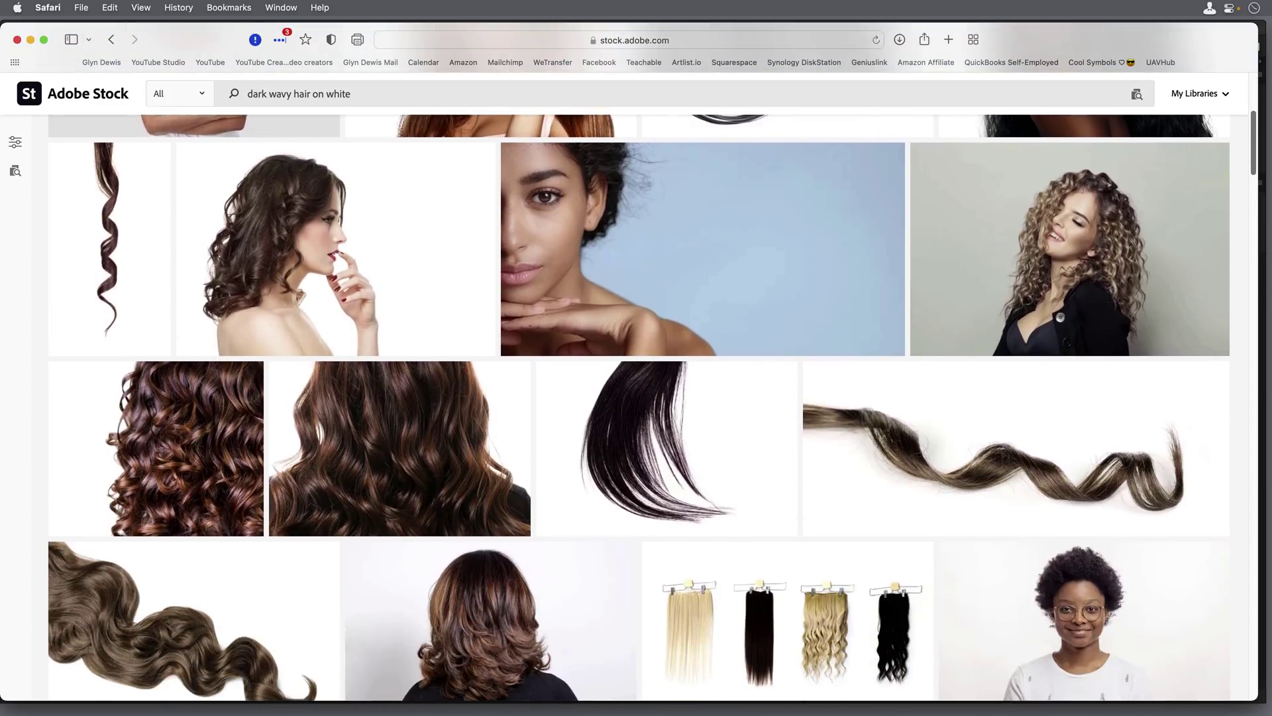
scroll(636, 397, down, 5)
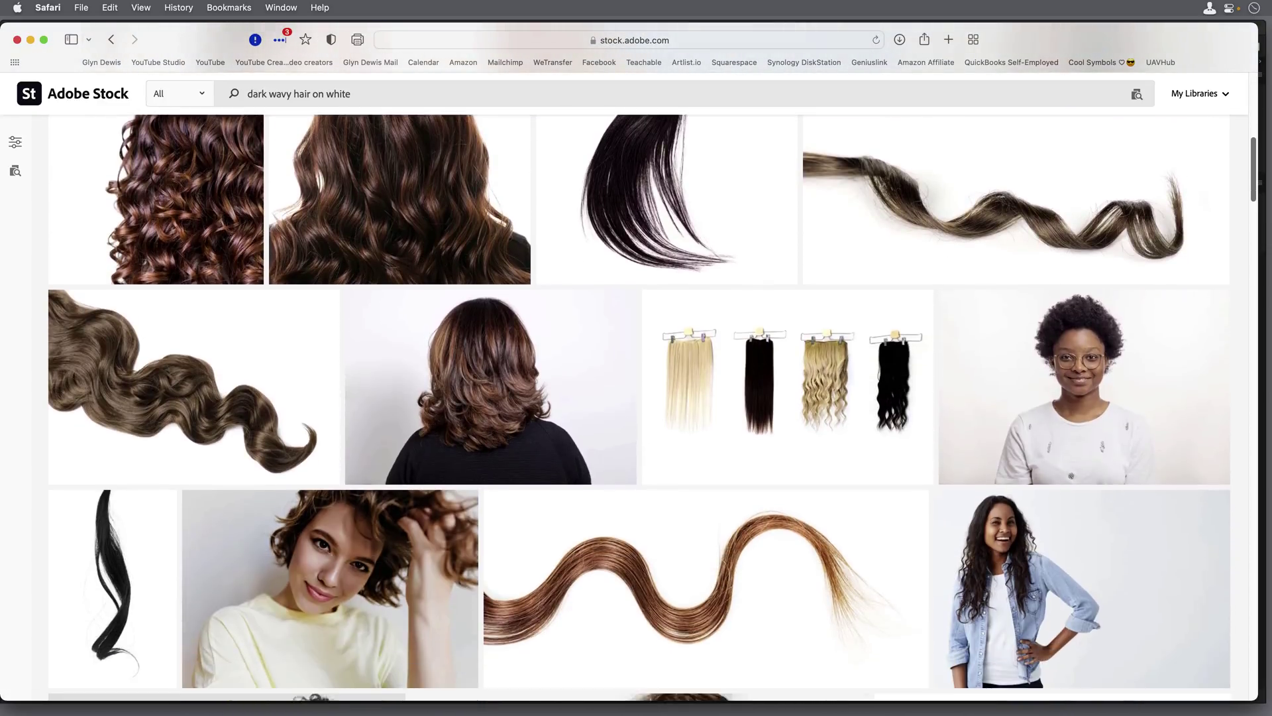
scroll(636, 398, down, 1)
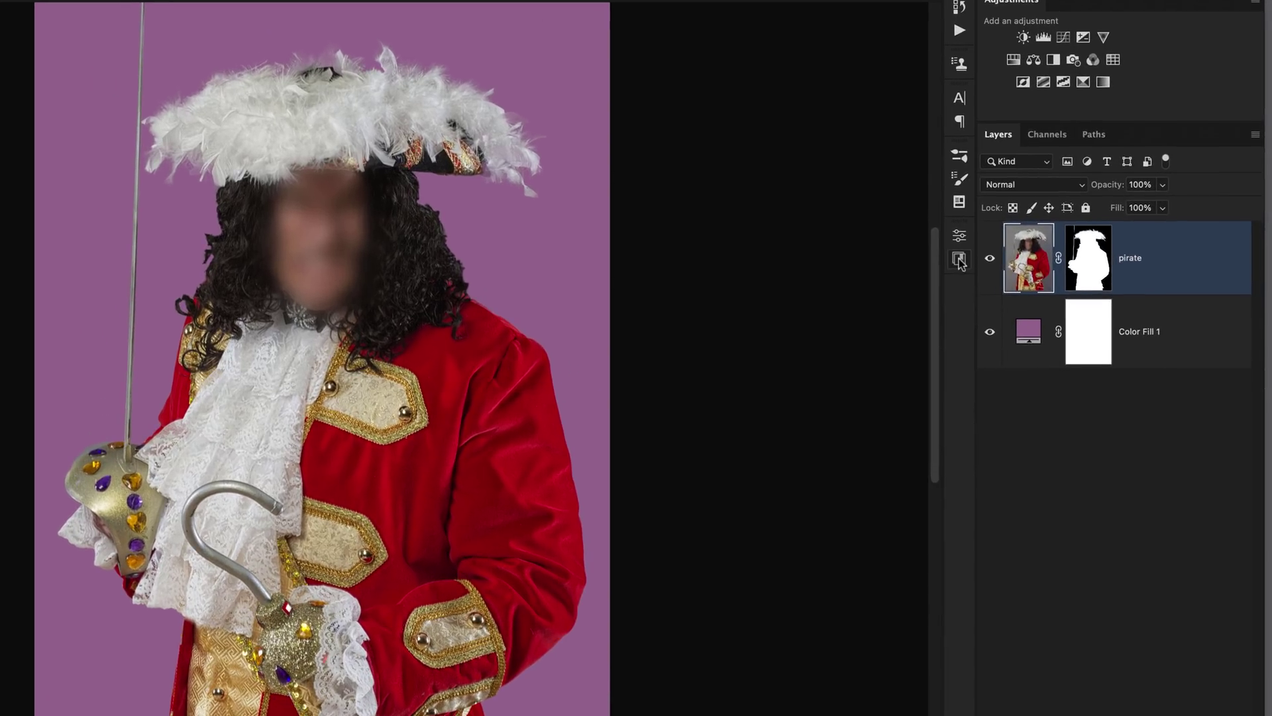
Open the smiling woman with long dark curls in the blue top from the HAIR library and fit the image to the screen
click(959, 259)
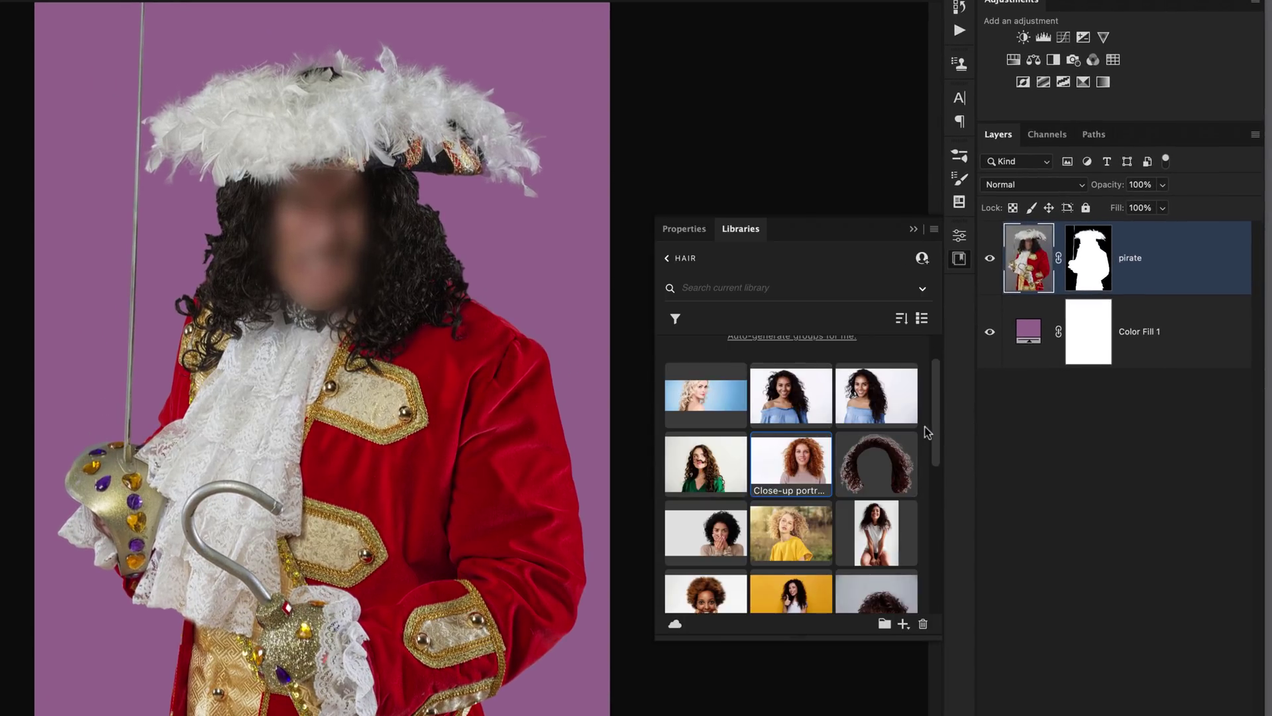
drag(939, 442, 937, 398)
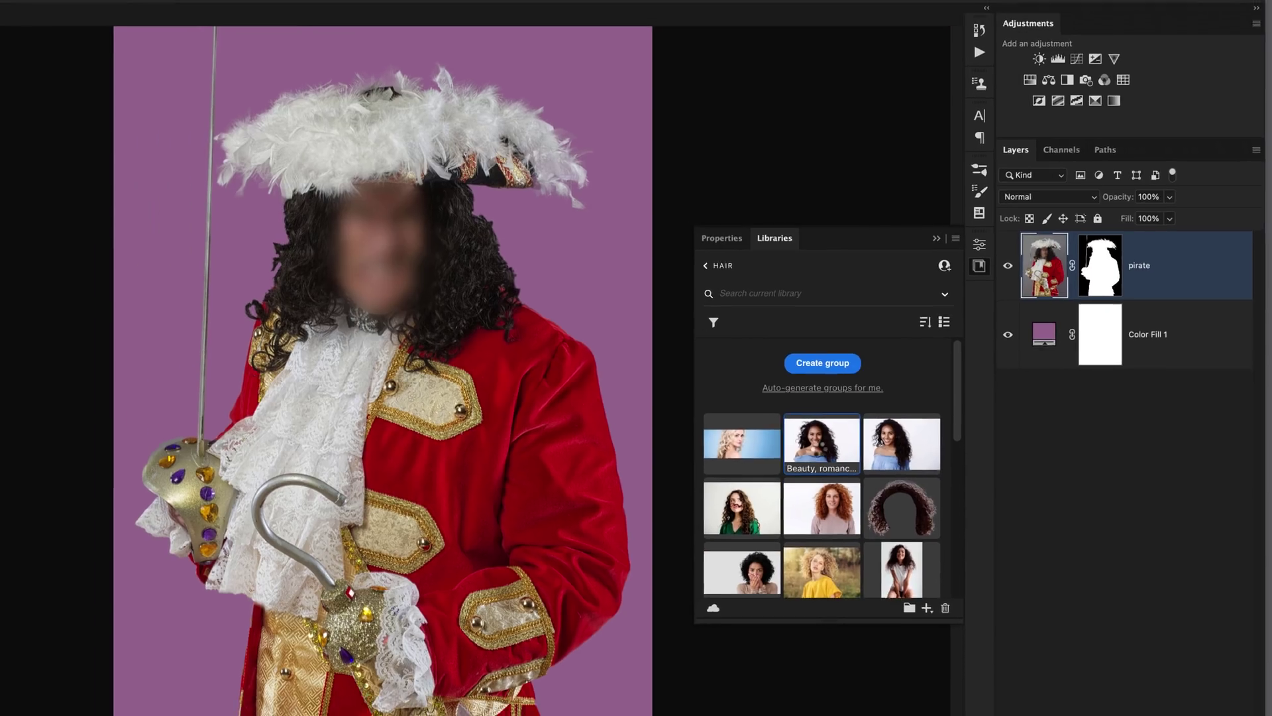
double_click(821, 440)
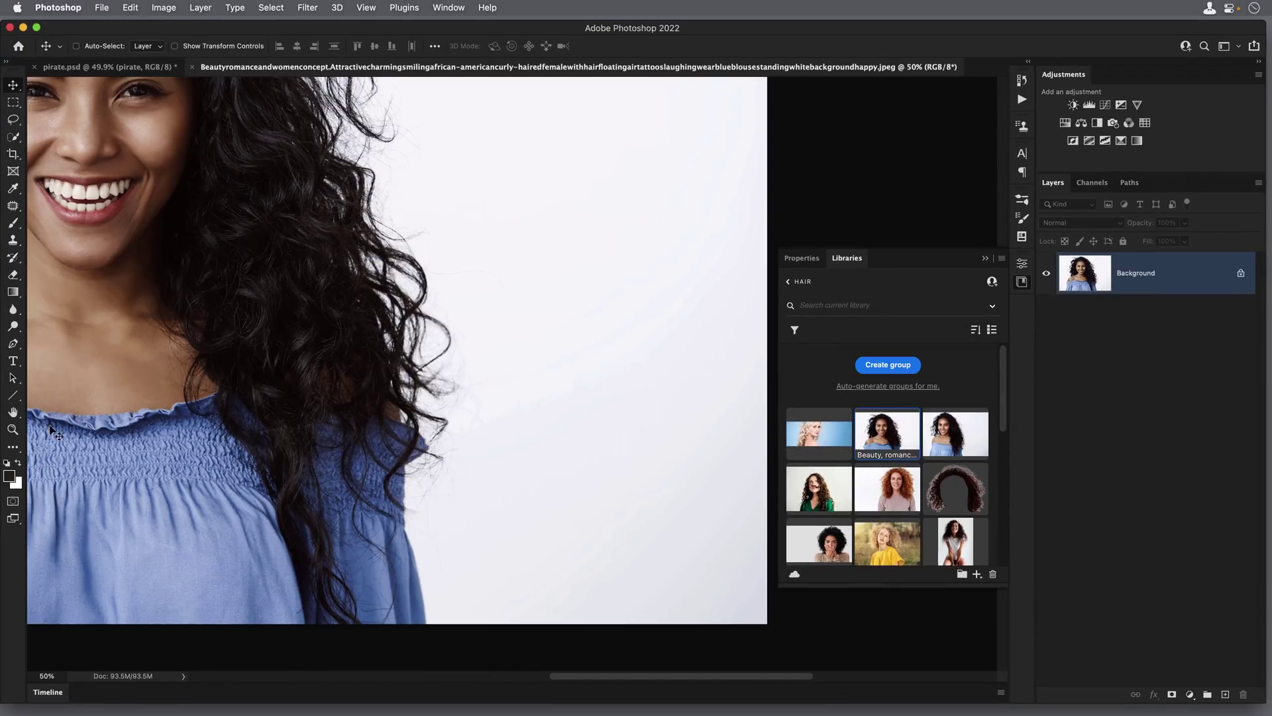
double_click(13, 413)
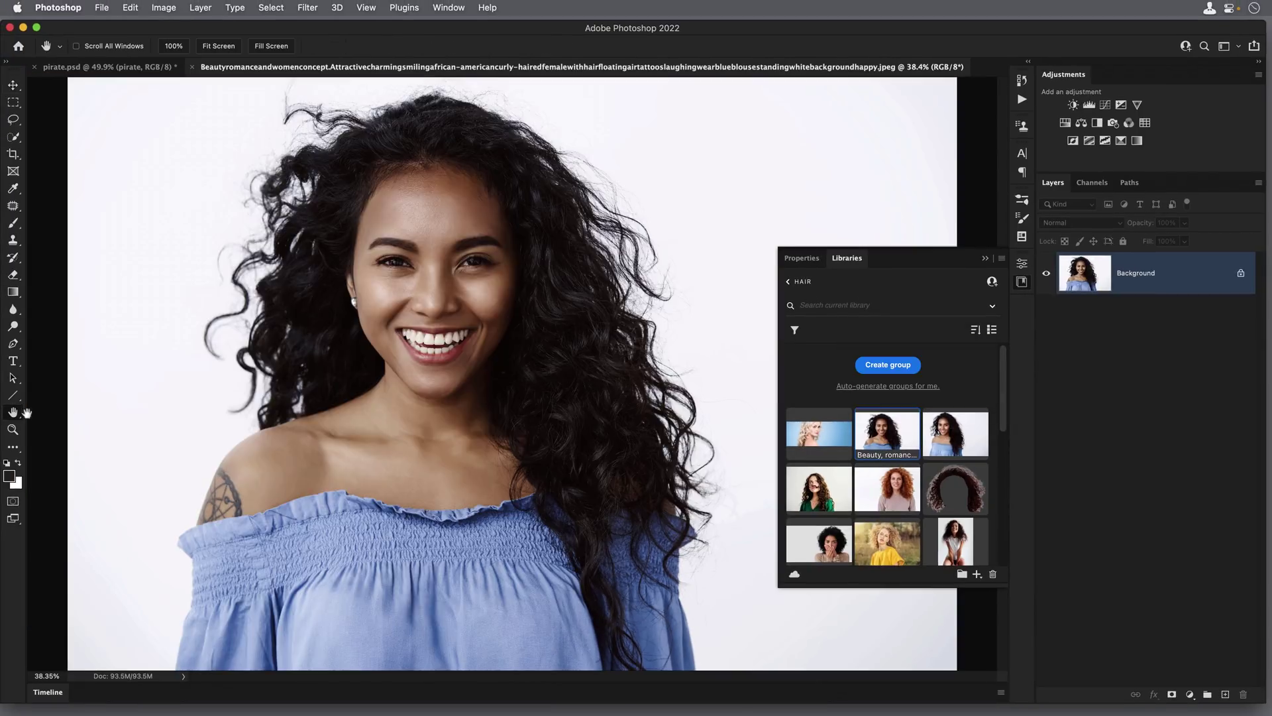
click(1021, 282)
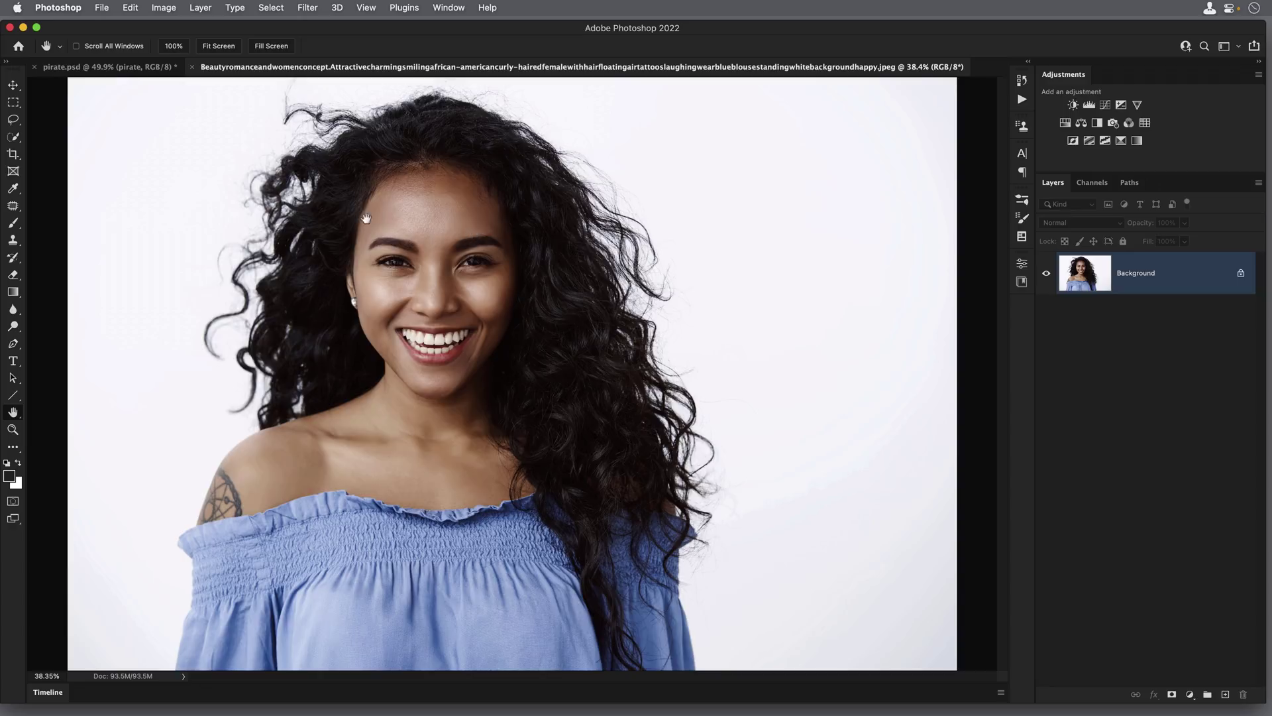
Lasso the outer strip of long curls, from the crown to the shoulder on the fuller side, and invert the selection
key(l)
mouse_move(612, 137)
mouse_down()
mouse_move(702, 245)
mouse_move(739, 454)
mouse_move(719, 521)
mouse_move(685, 513)
mouse_move(609, 452)
mouse_move(576, 398)
mouse_move(555, 277)
mouse_move(474, 127)
mouse_move(495, 103)
mouse_move(535, 102)
mouse_move(619, 151)
mouse_up()
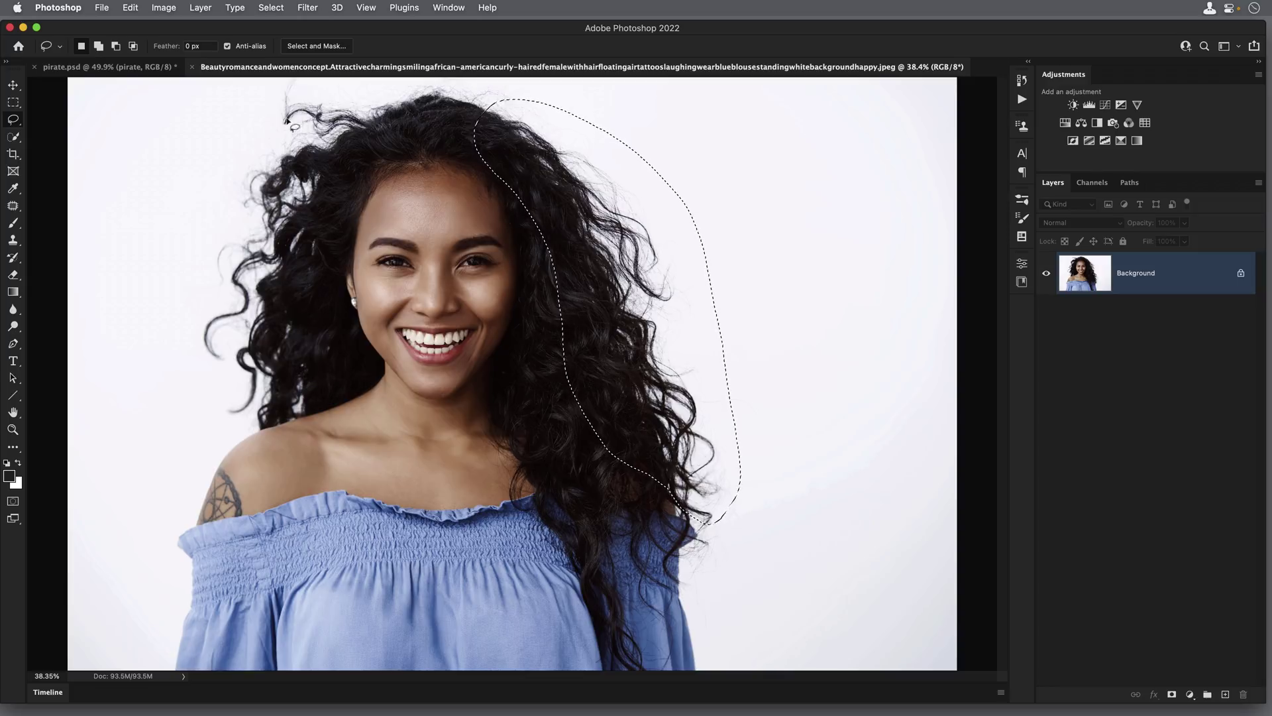
click(270, 8)
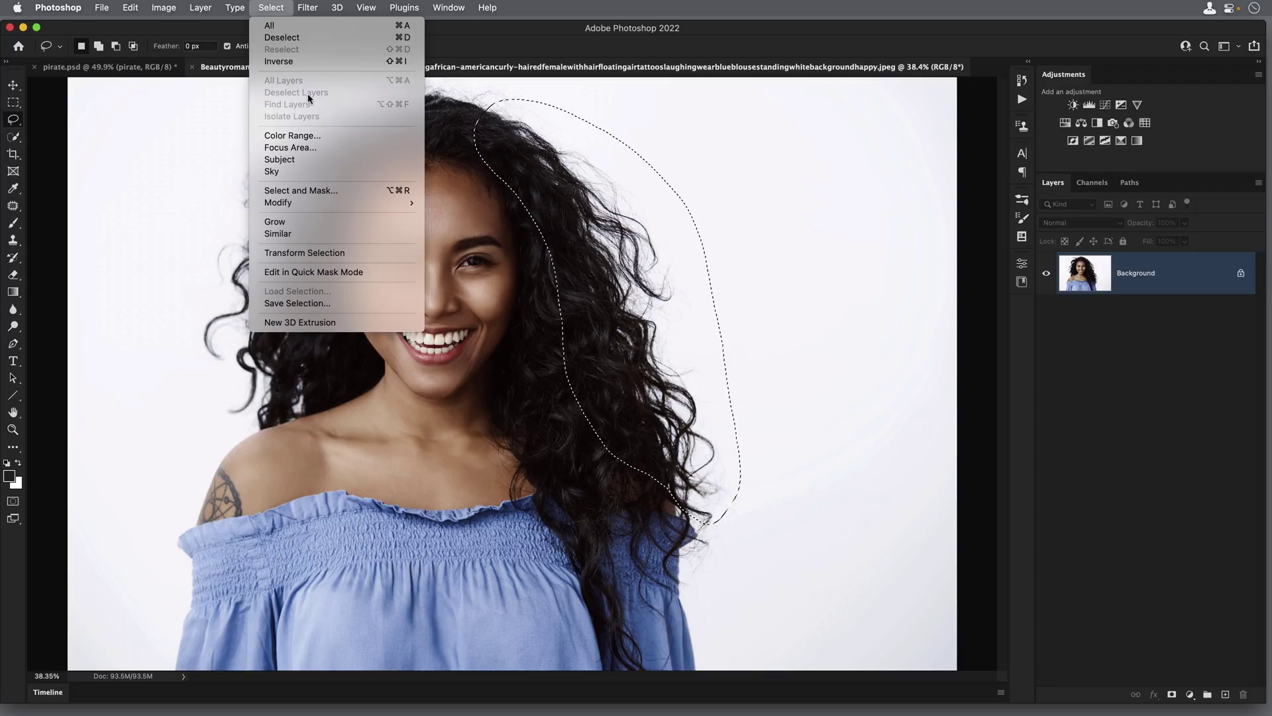
click(279, 62)
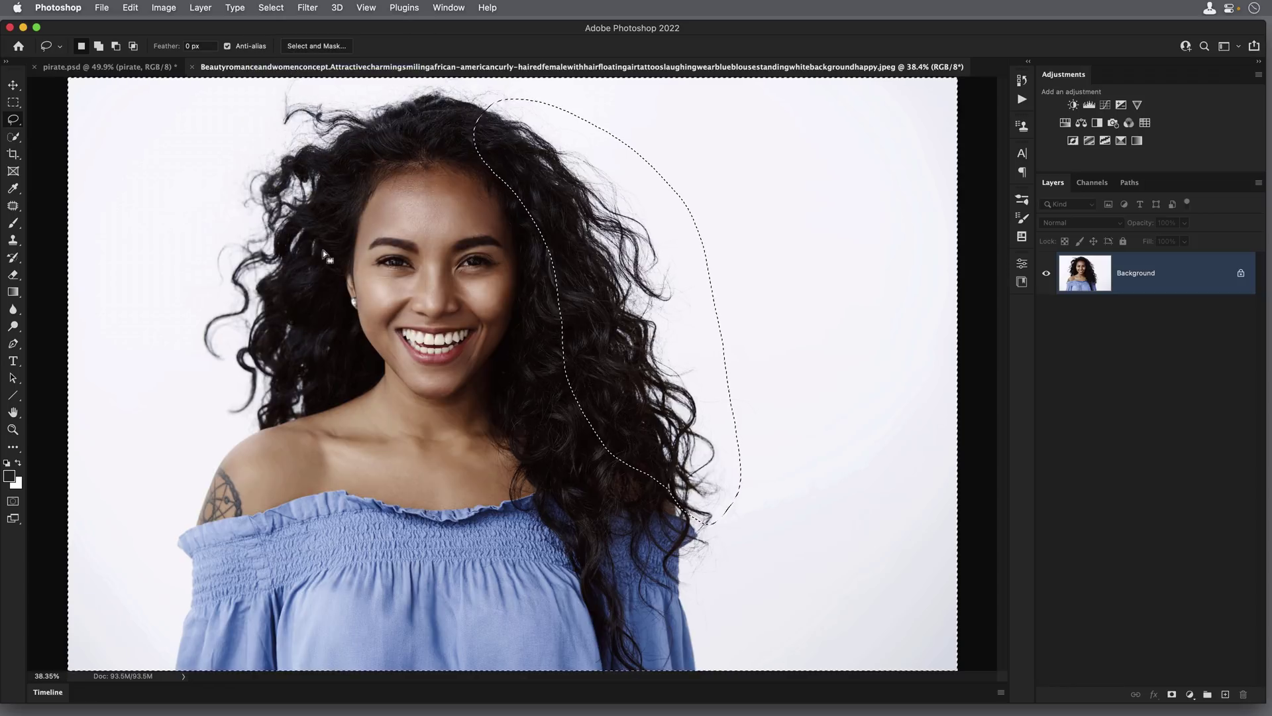
Fill everything outside the lassoed curls with white and deselect
click(130, 8)
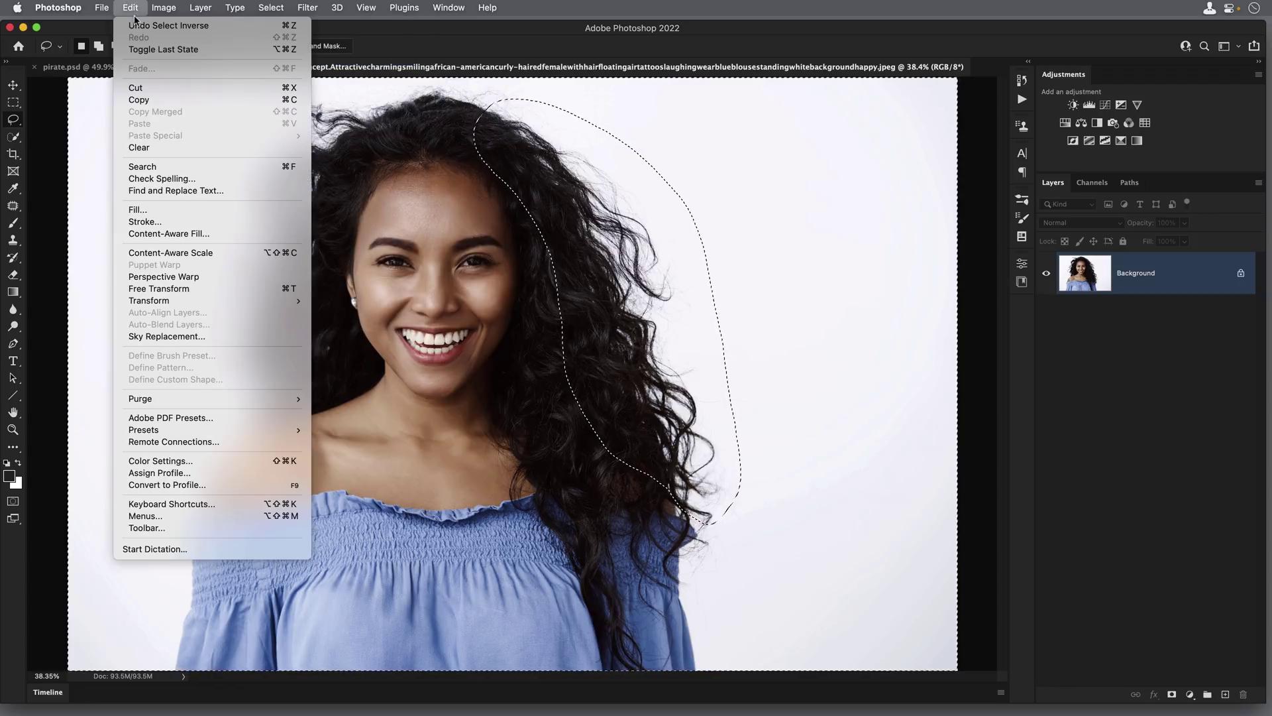
click(159, 210)
click(316, 190)
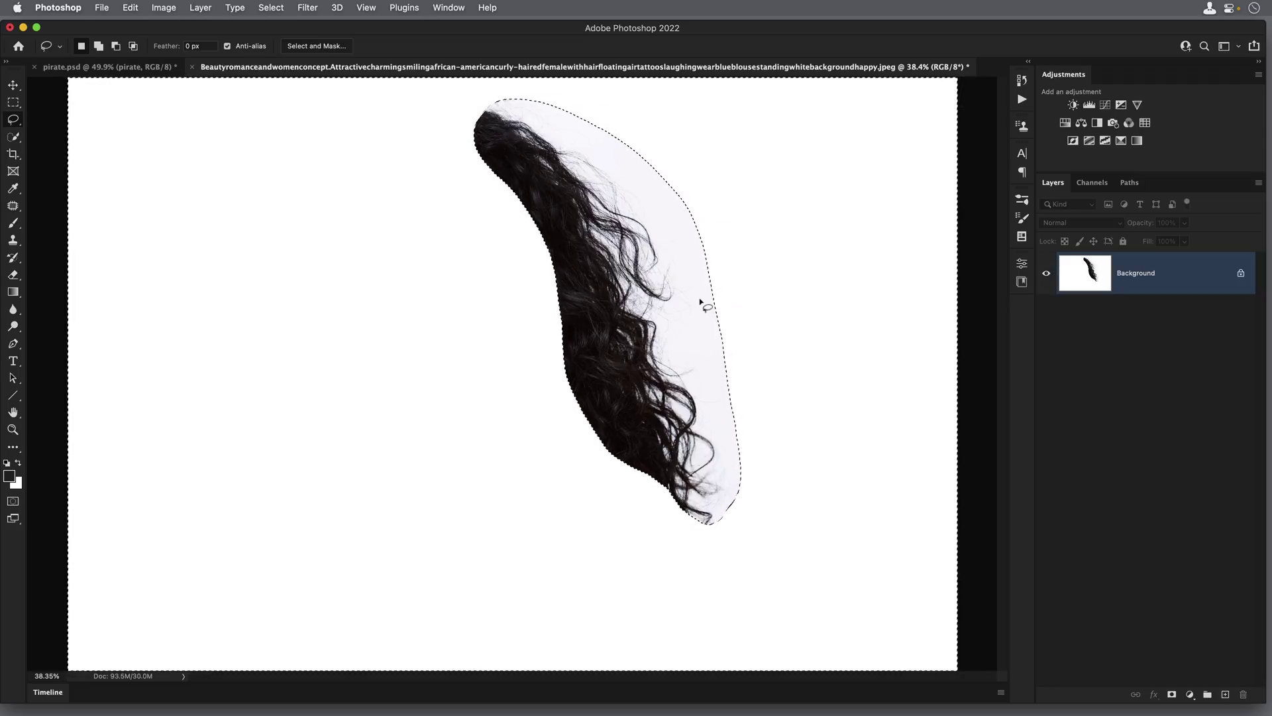
click(264, 9)
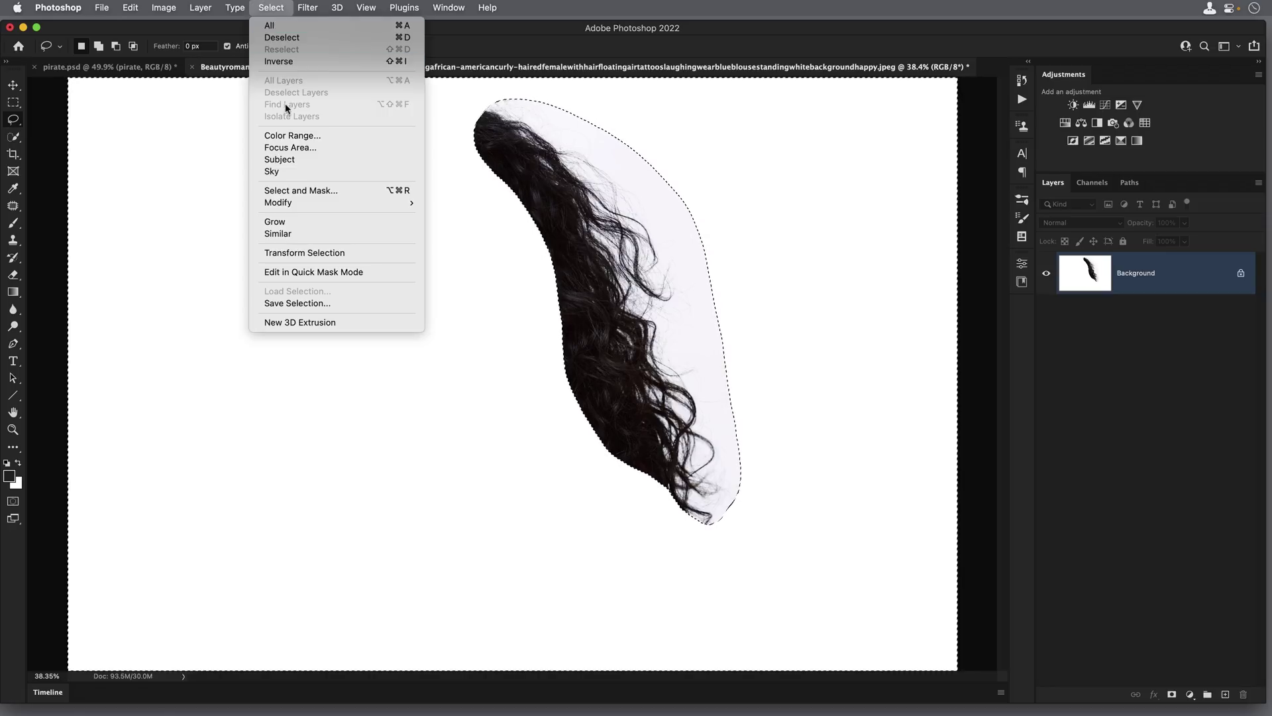
click(289, 38)
Start a Levels adjustment and set the white point by sampling the pale grey background beside the curls
scroll(729, 416, up, 5)
mouse_move(752, 434)
mouse_down()
mouse_move(568, 392)
mouse_move(546, 373)
mouse_up()
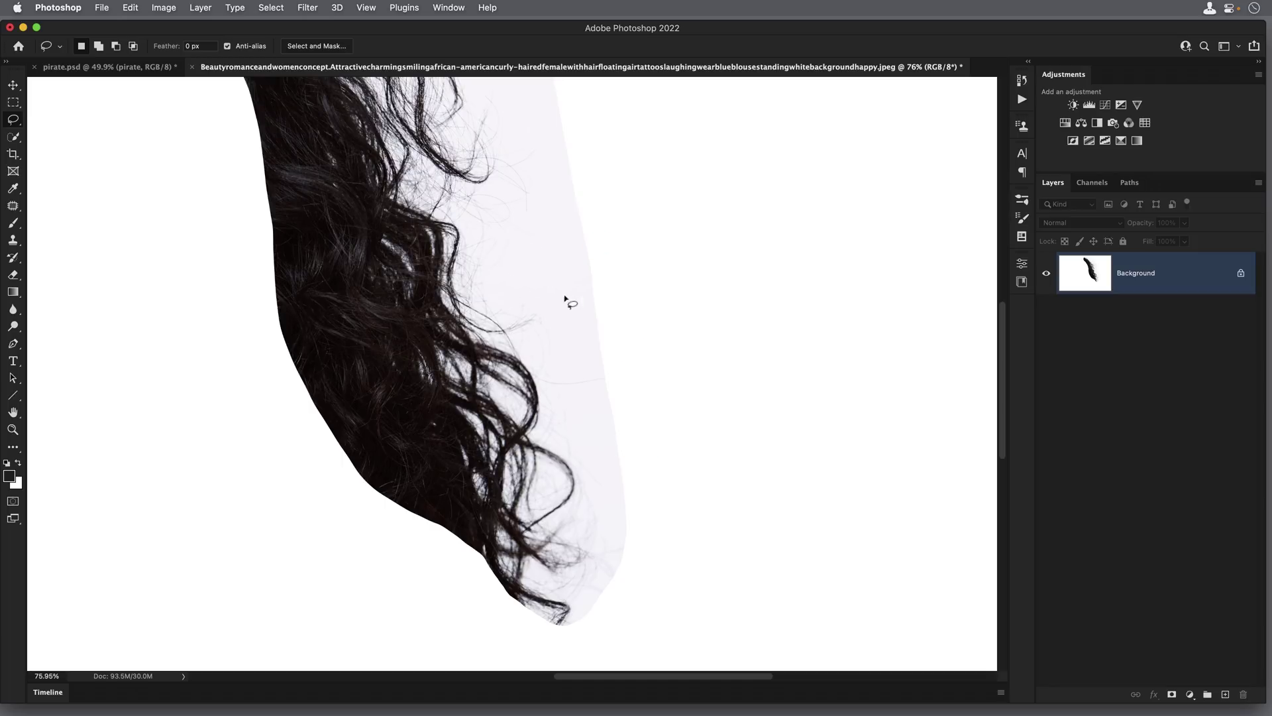
click(164, 8)
mouse_move(265, 44)
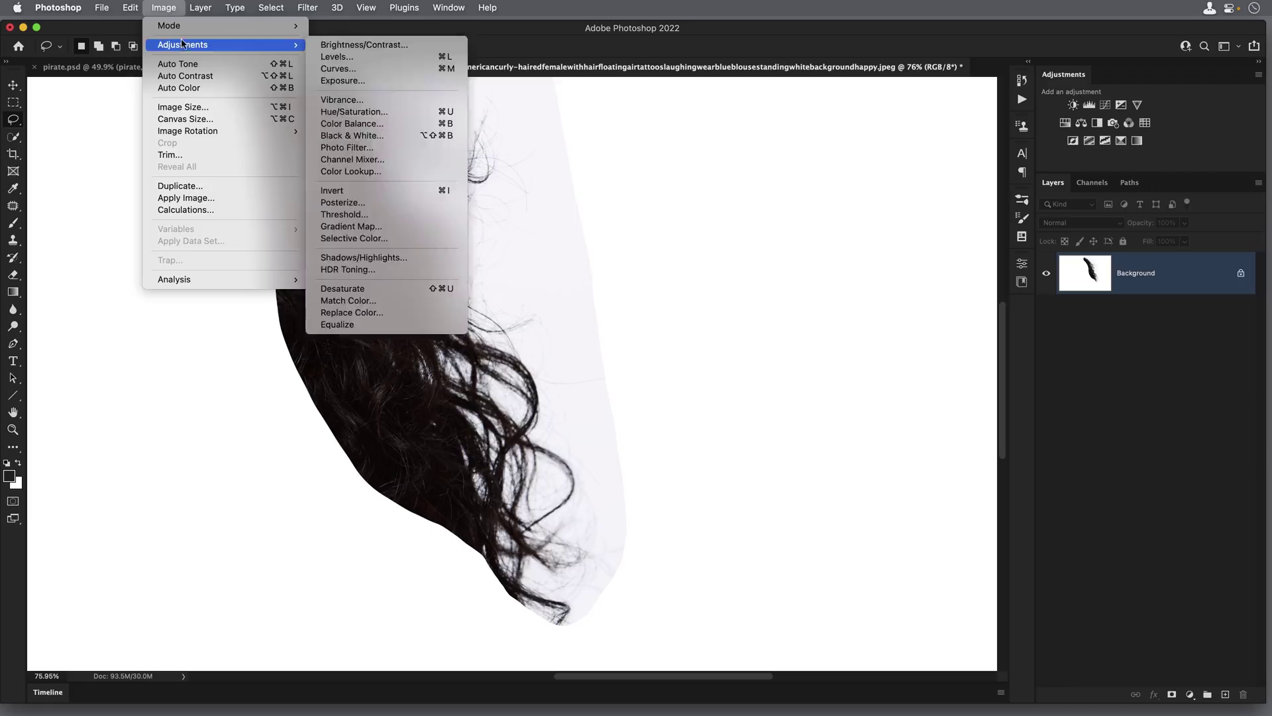
click(334, 57)
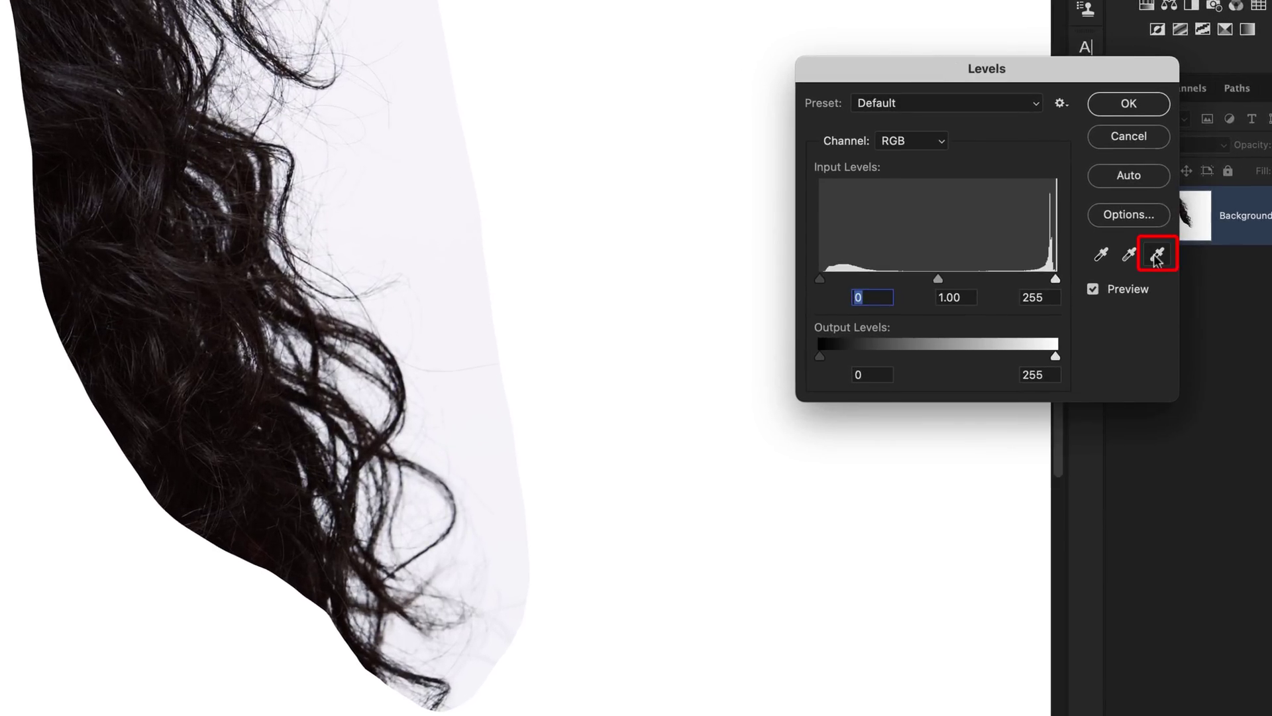
click(1156, 255)
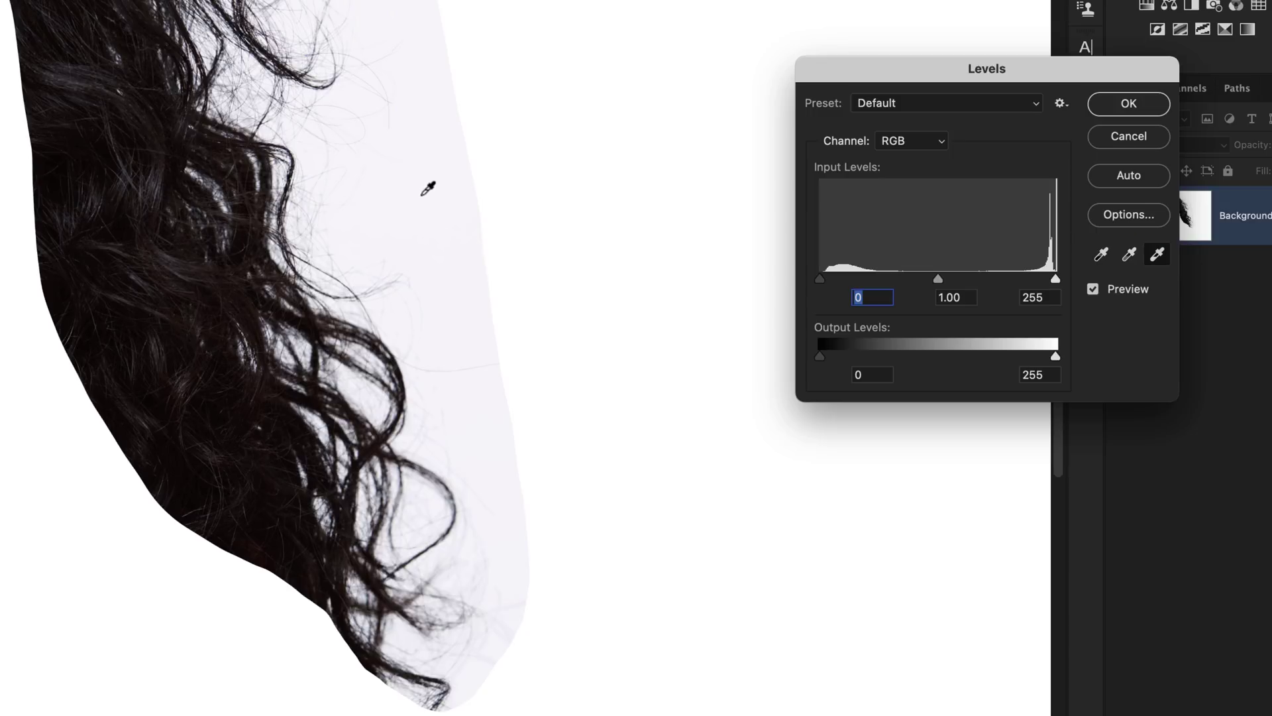
click(427, 232)
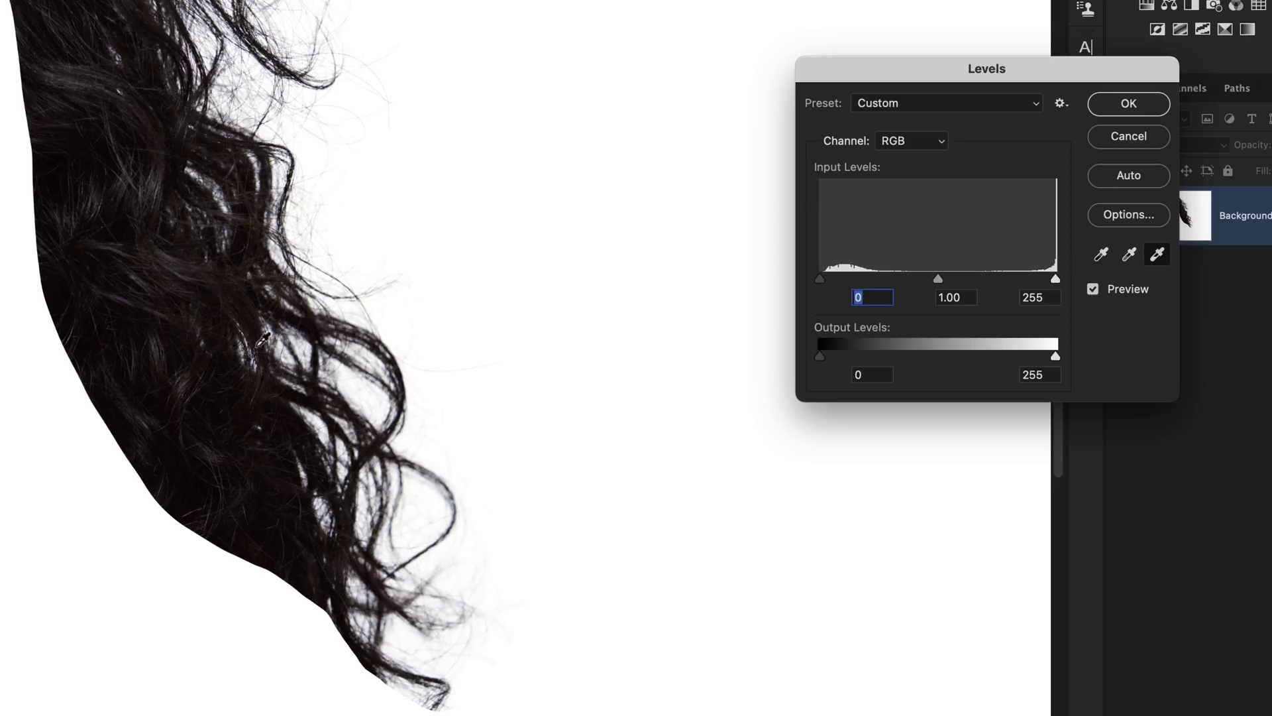
Set the Levels black point from the dark hair and apply the adjustment
key(super+minus)
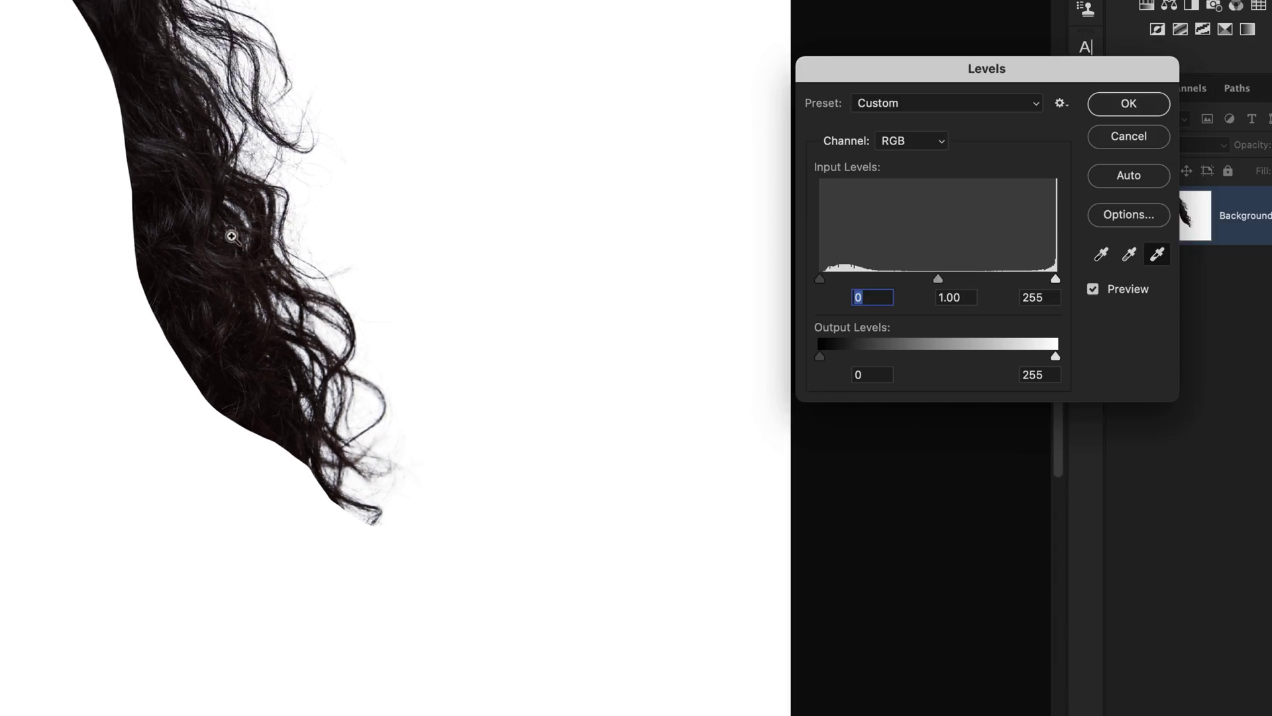
click(1100, 257)
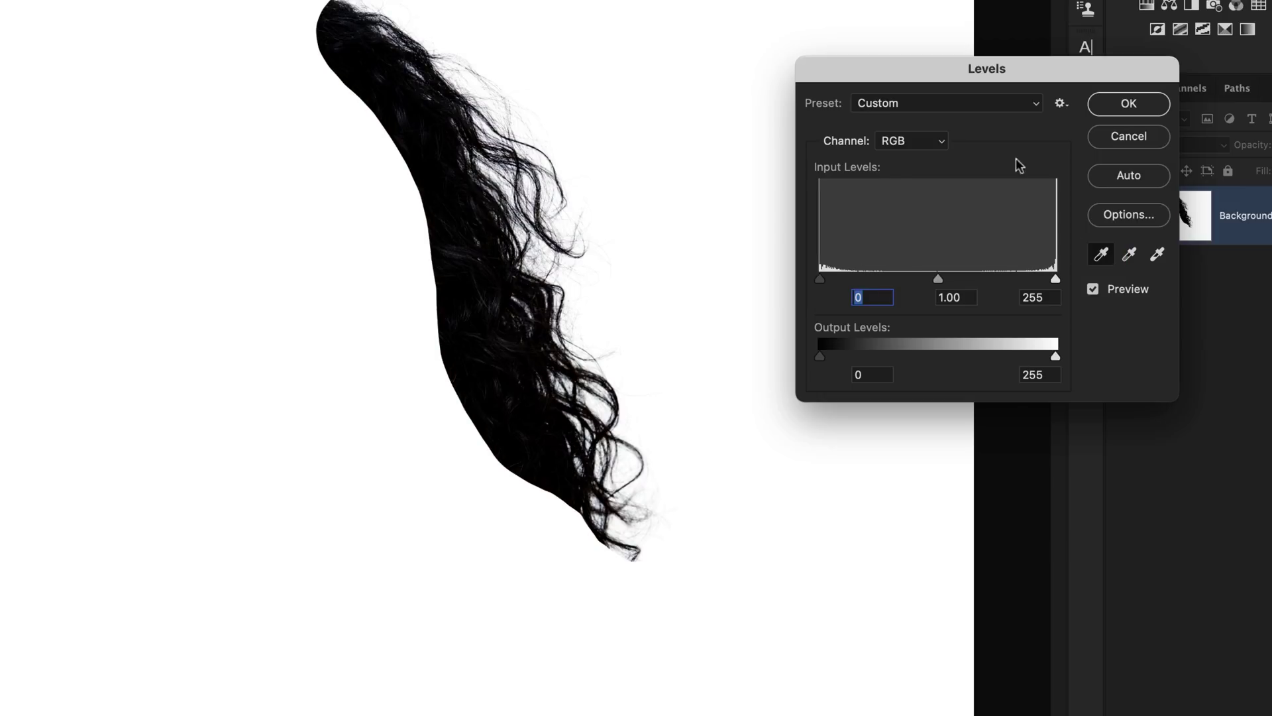
click(1101, 111)
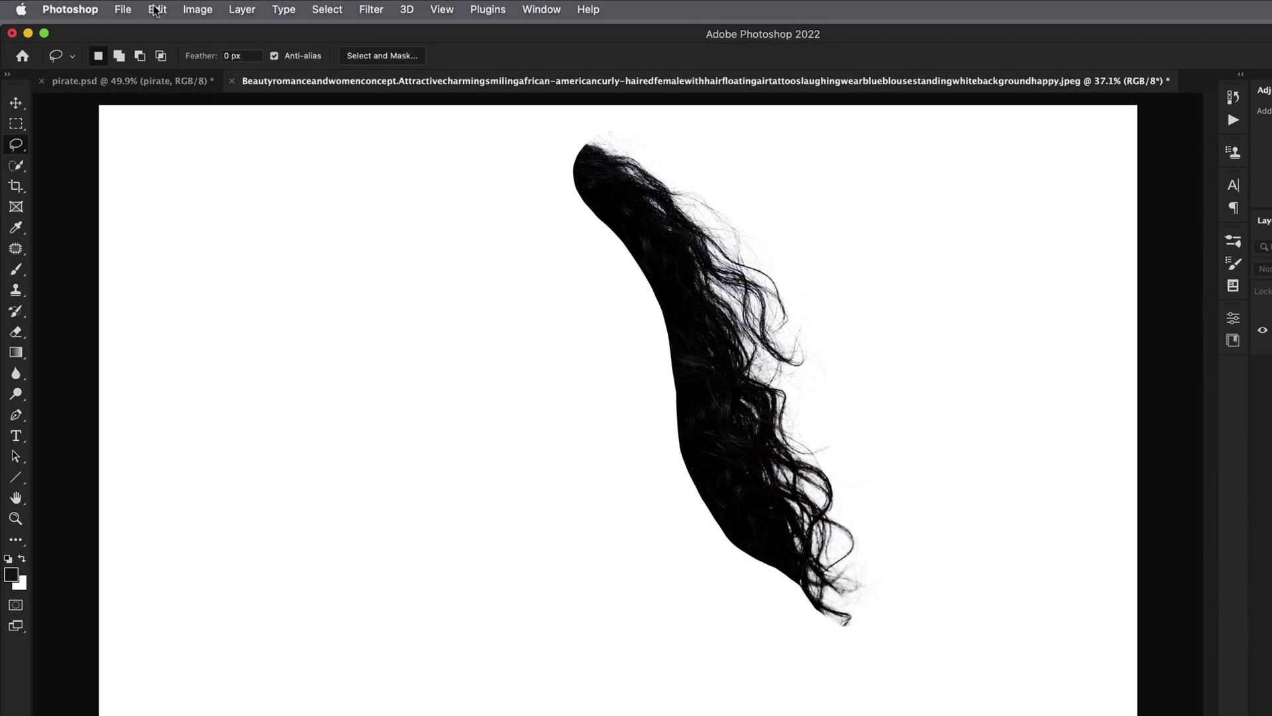
Check whether Define Brush Preset is available and inspect the image's pixel dimensions in Image Size
click(156, 9)
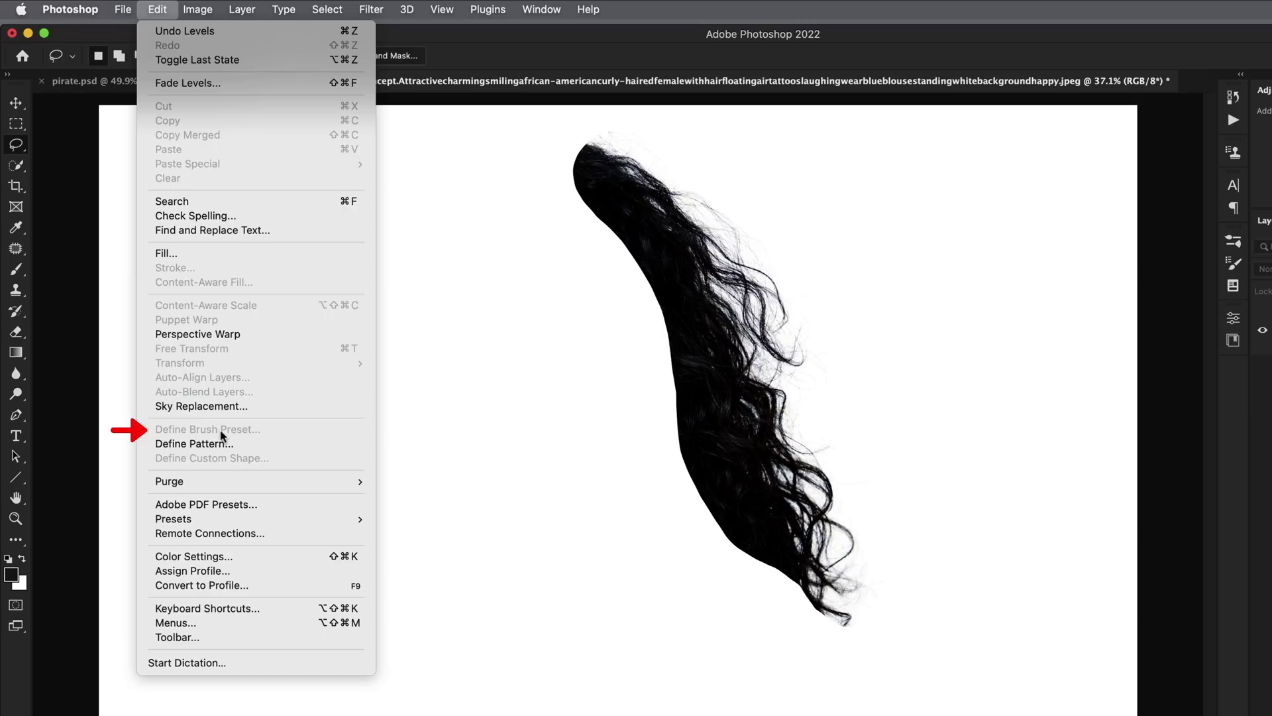
click(1172, 247)
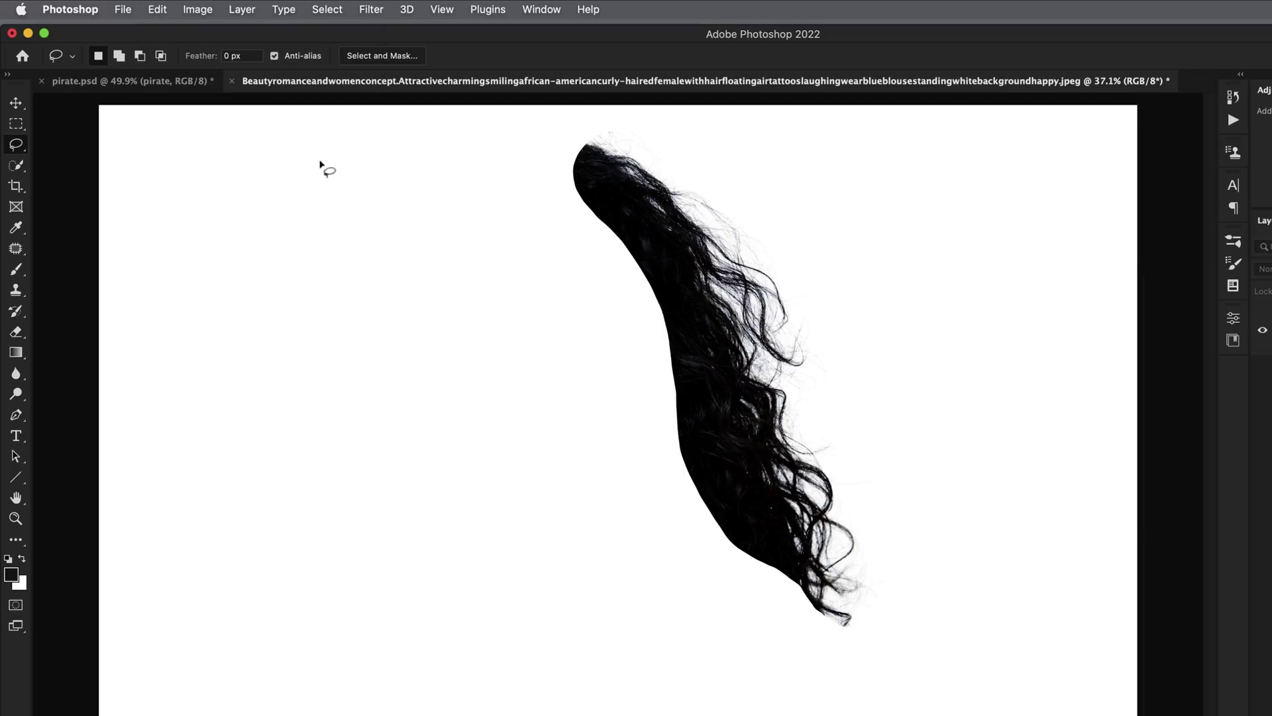
click(198, 9)
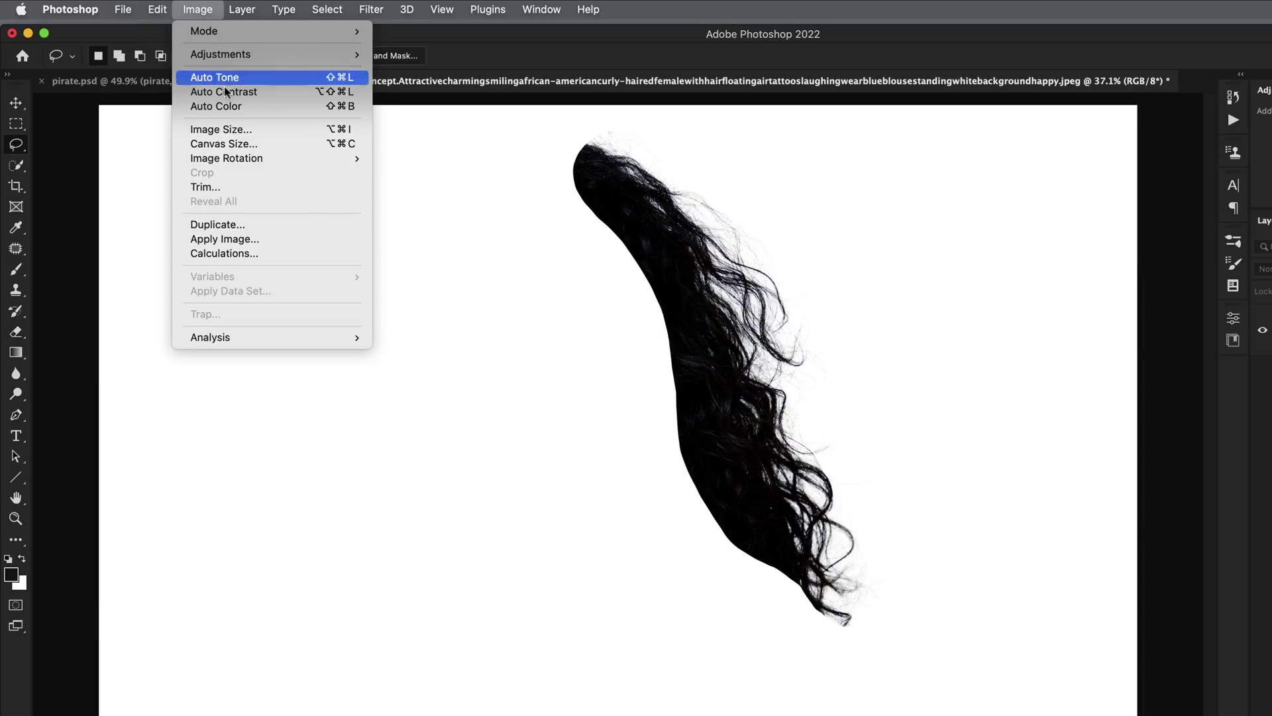
click(215, 136)
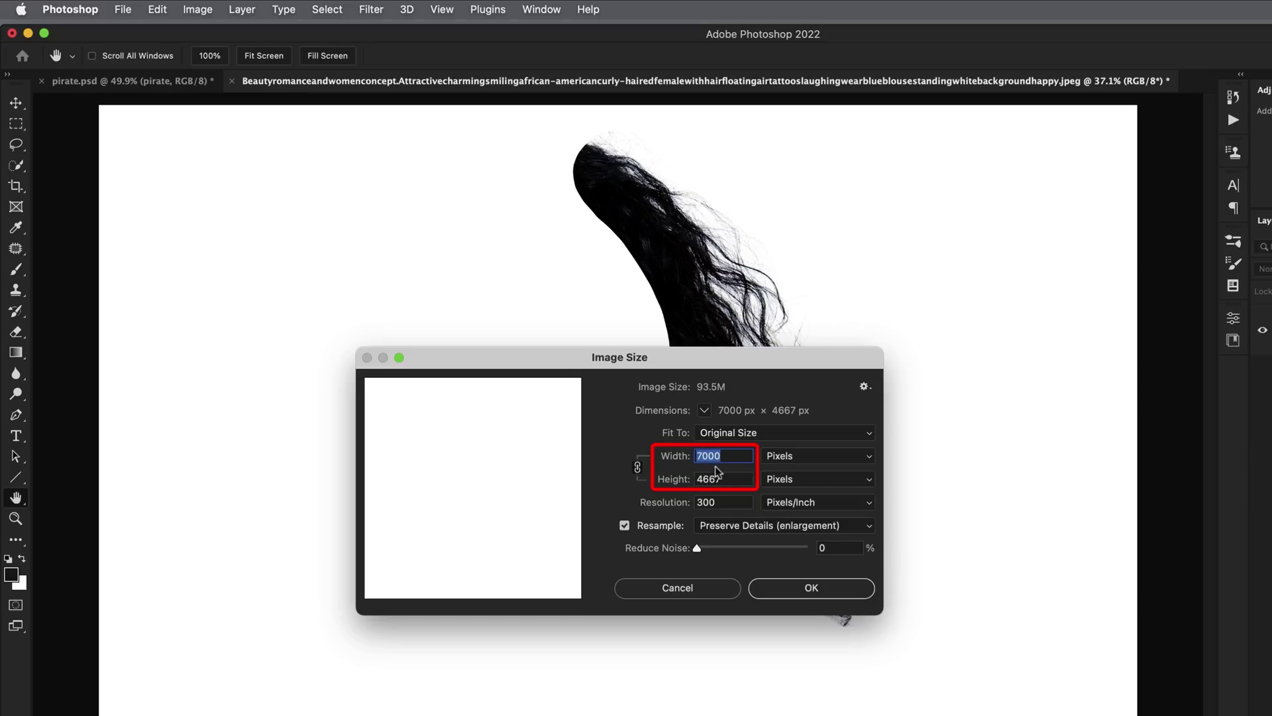
click(798, 592)
key(l)
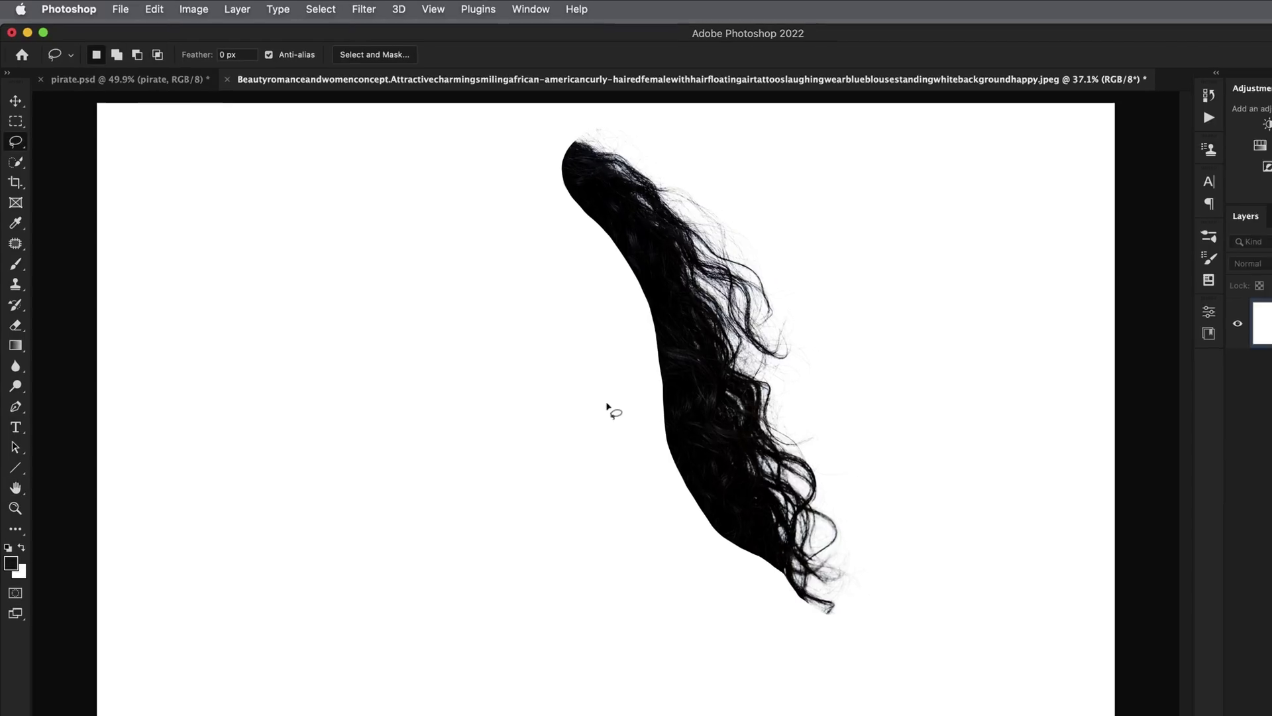
Crop the canvas closer around the hair strip by trimming both sides and the lower edge
key(c)
drag(83, 383, 249, 382)
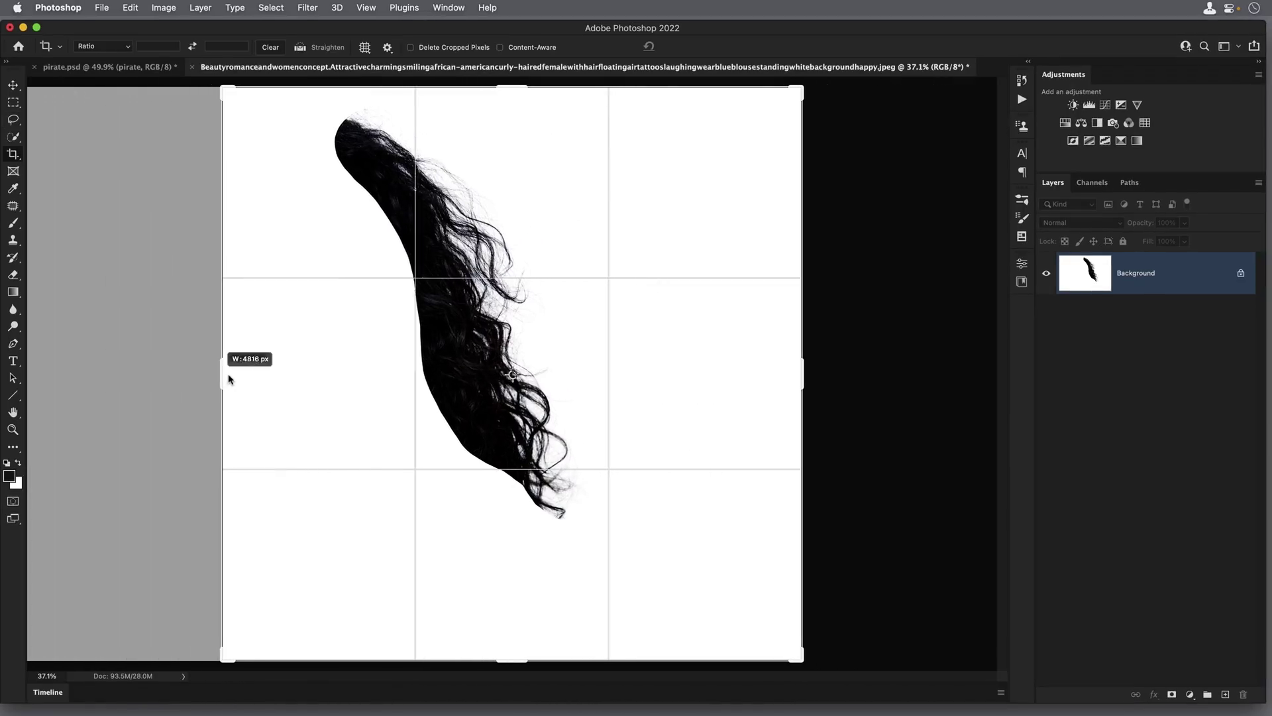
drag(772, 379, 676, 391)
drag(514, 654, 515, 590)
key(Return)
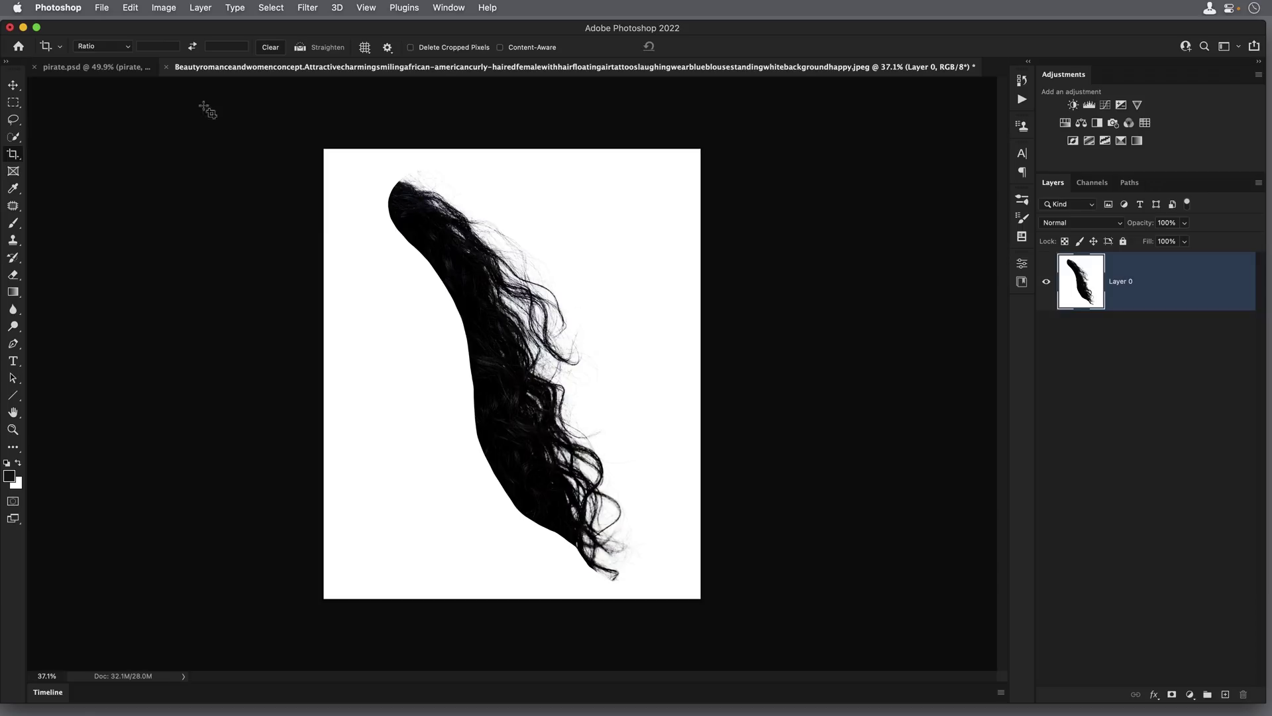
Define the cropped hair strip as a brush preset named "wavy hair"
click(130, 7)
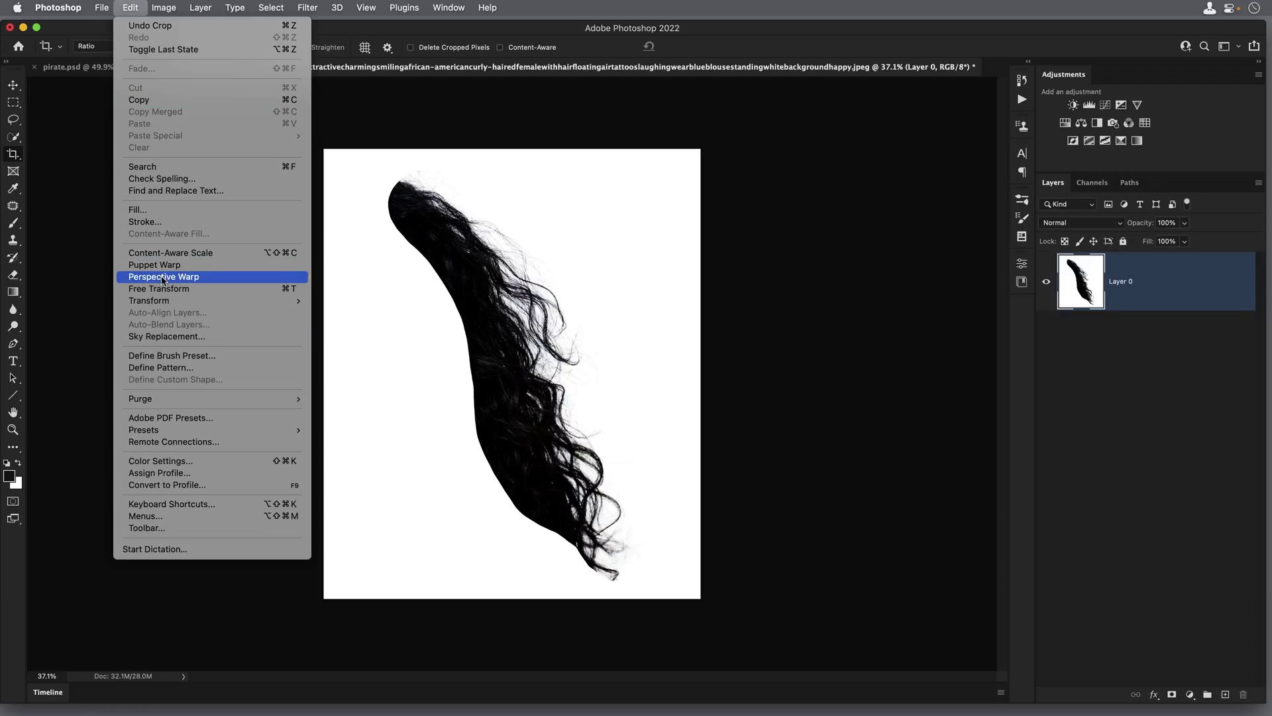
click(171, 355)
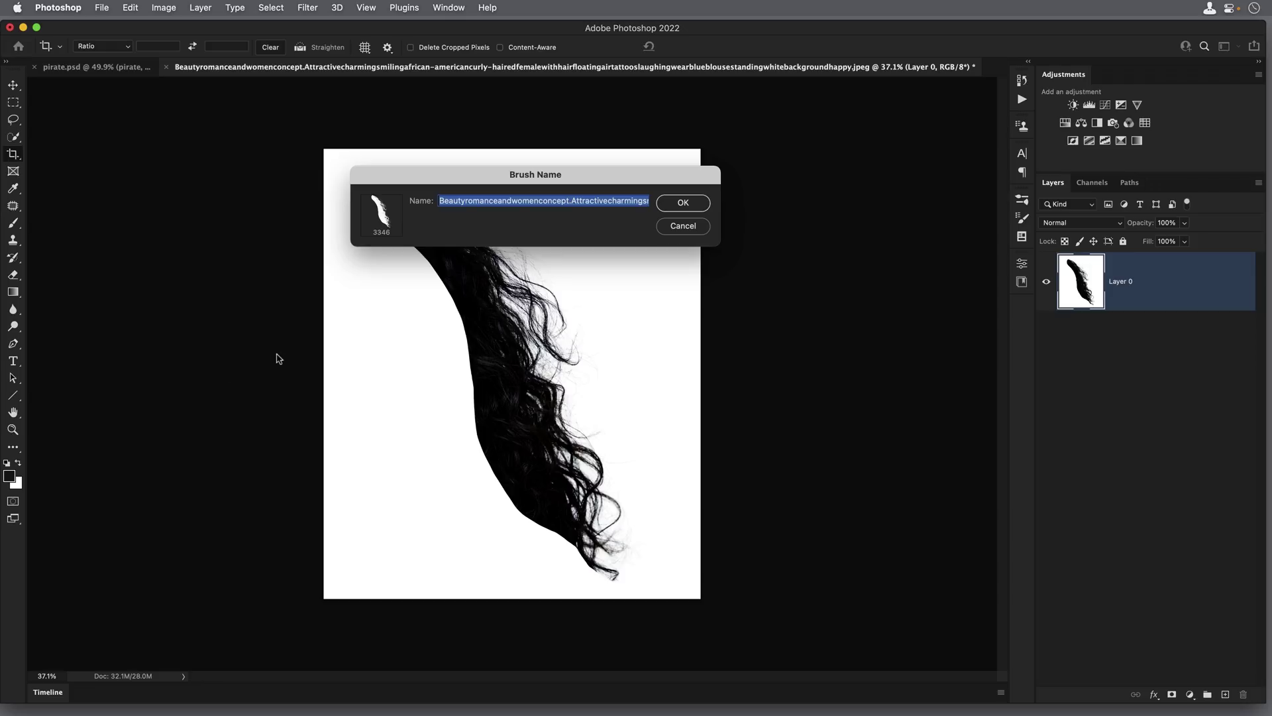
text(wavy h)
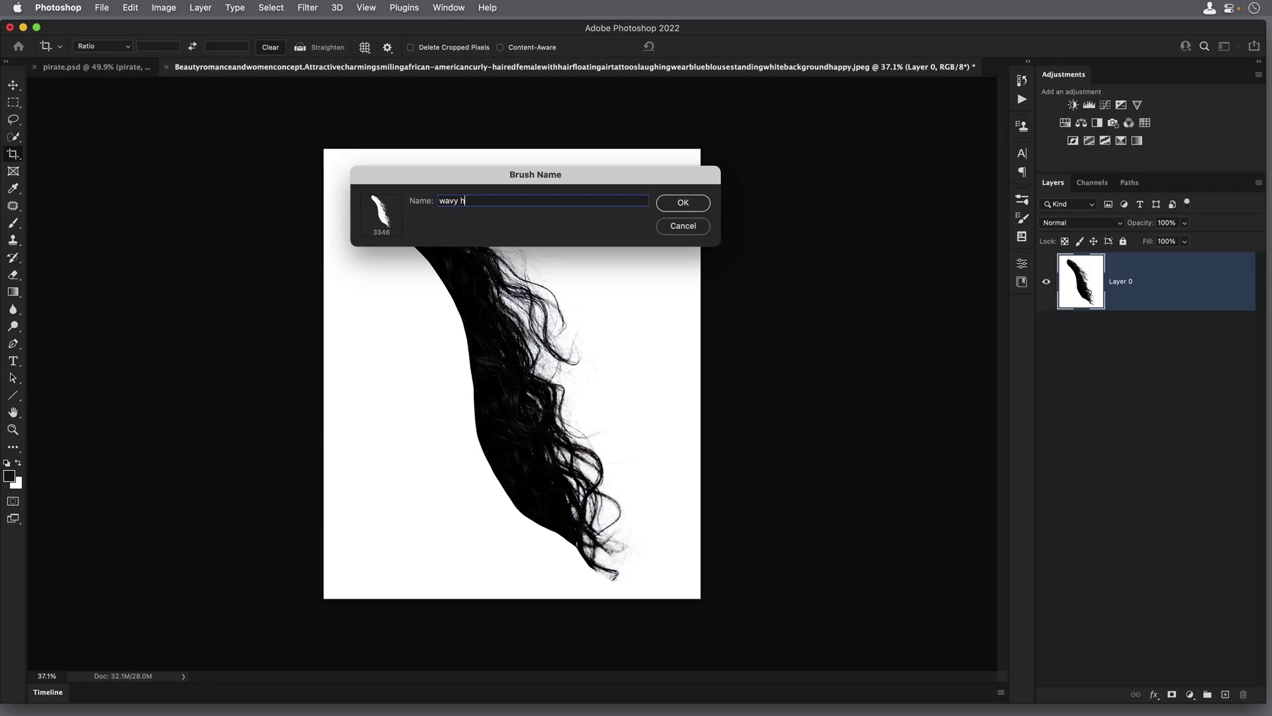
text(air)
key(Return)
Activate the Brush tool with the wavy hair tip and reduce its size to 3000 px
key(b)
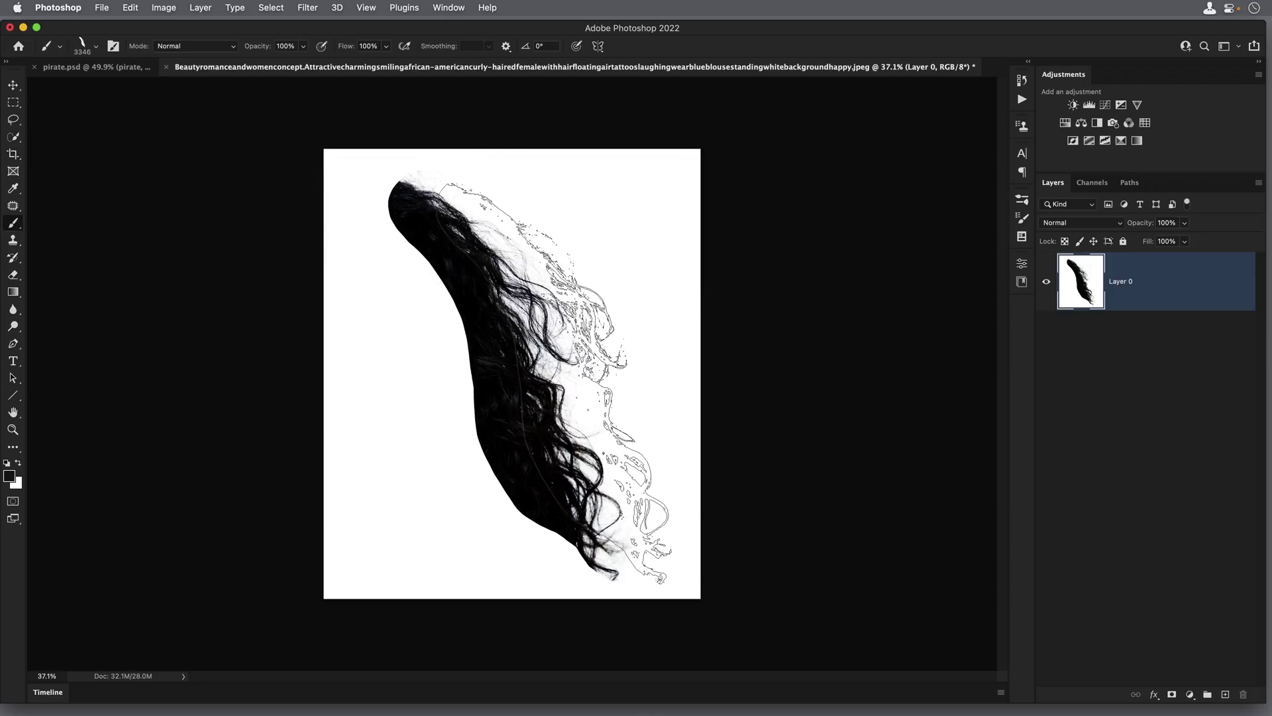
key(bracketleft)
key(bracketleft)
key(bracketleft)
key(bracketleft)
key(bracketleft)
key(bracketleft)
key(bracketleft)
key(bracketleft)
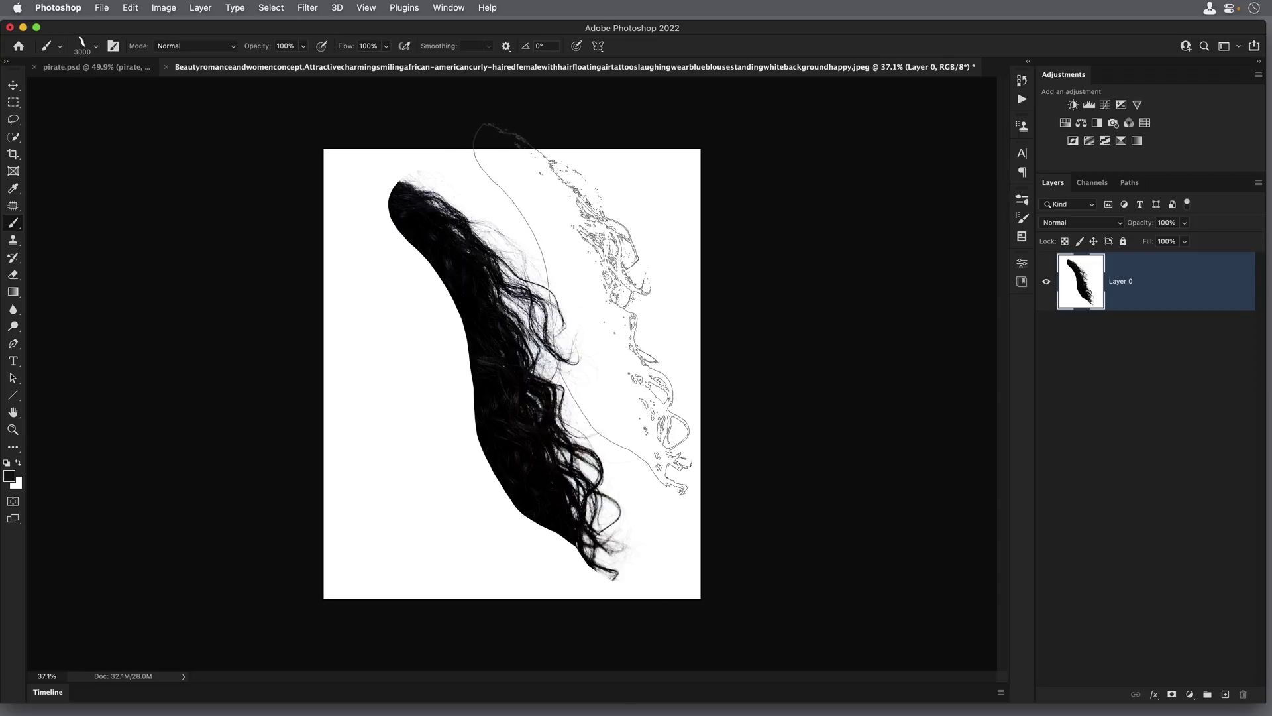
Test the wavy hair brush by stamping several strands across the stock photo canvas
click(598, 307)
mouse_move(563, 348)
mouse_down()
mouse_move(406, 470)
mouse_move(401, 341)
mouse_move(530, 341)
mouse_up()
key(v)
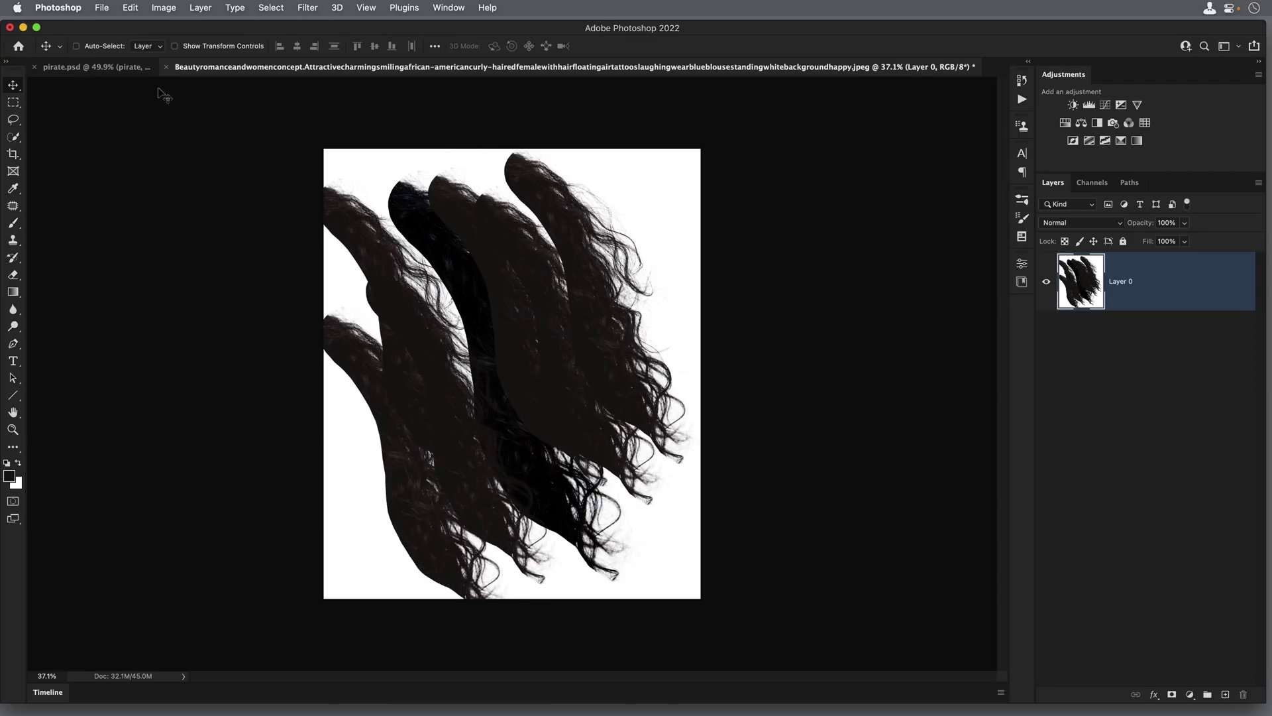
Switch to the pirate.psd document and add a new layer named "hair"
click(100, 74)
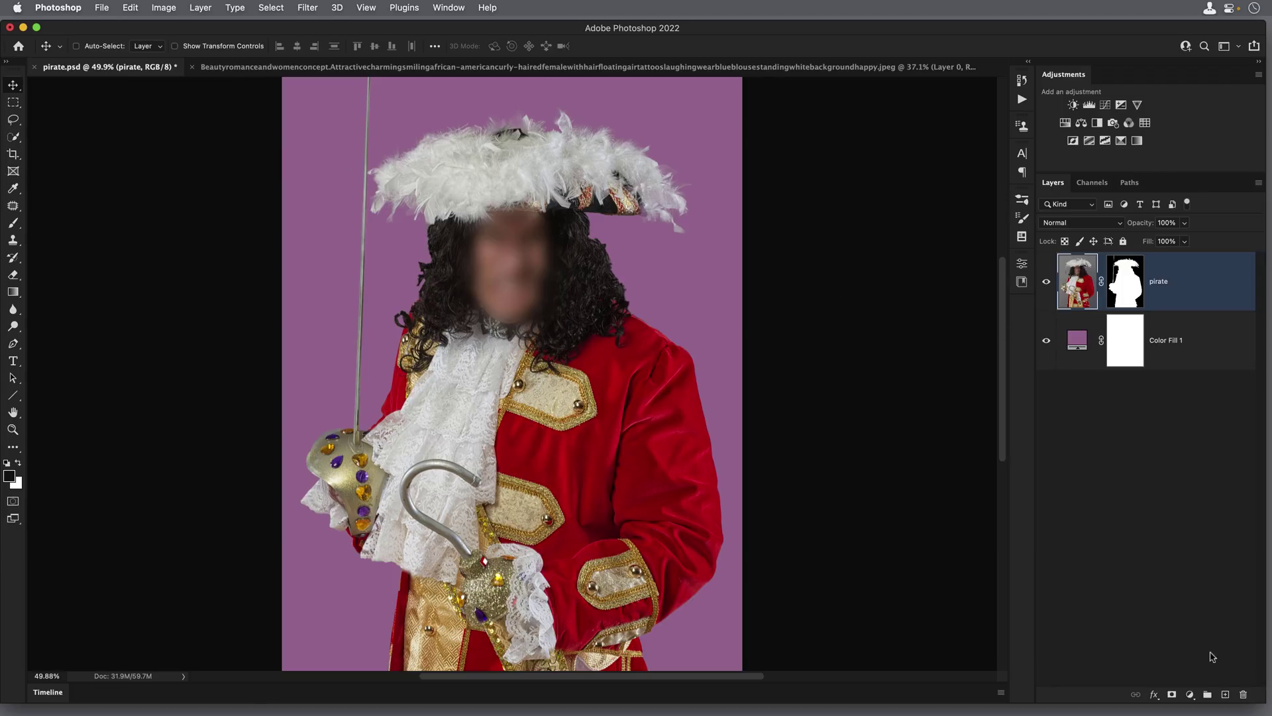
click(1225, 694)
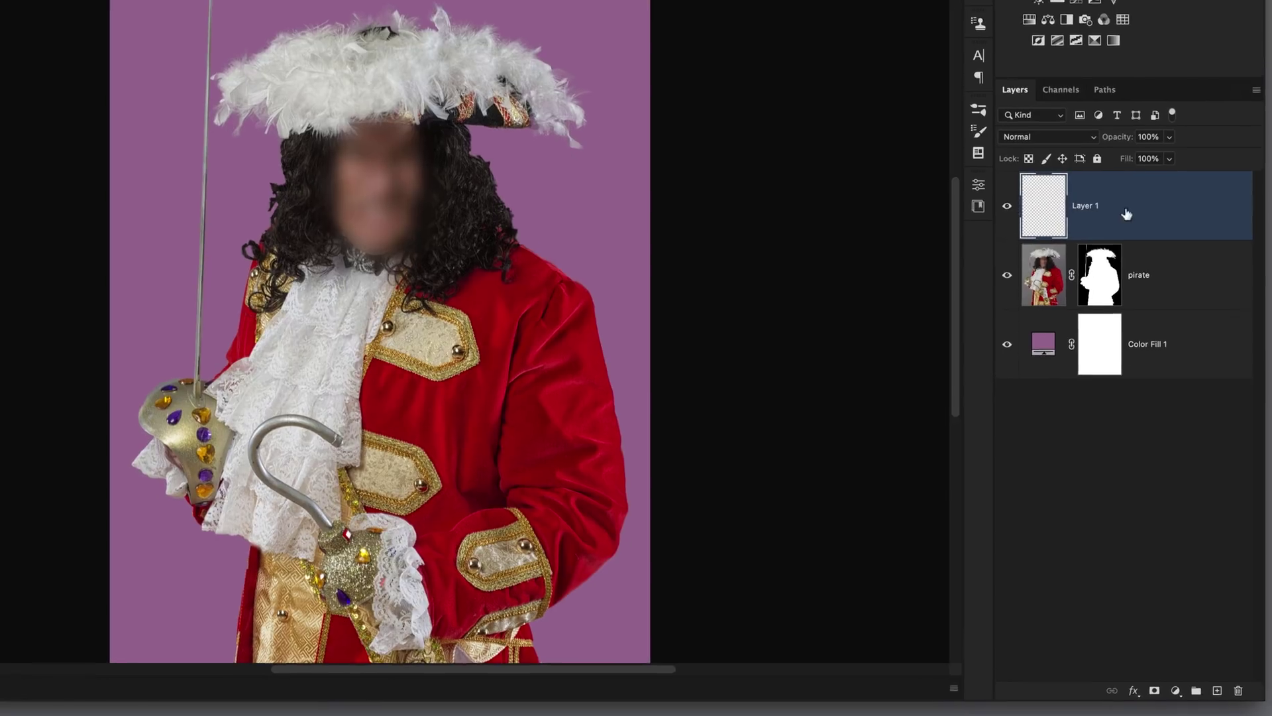
double_click(1113, 281)
text(ha)
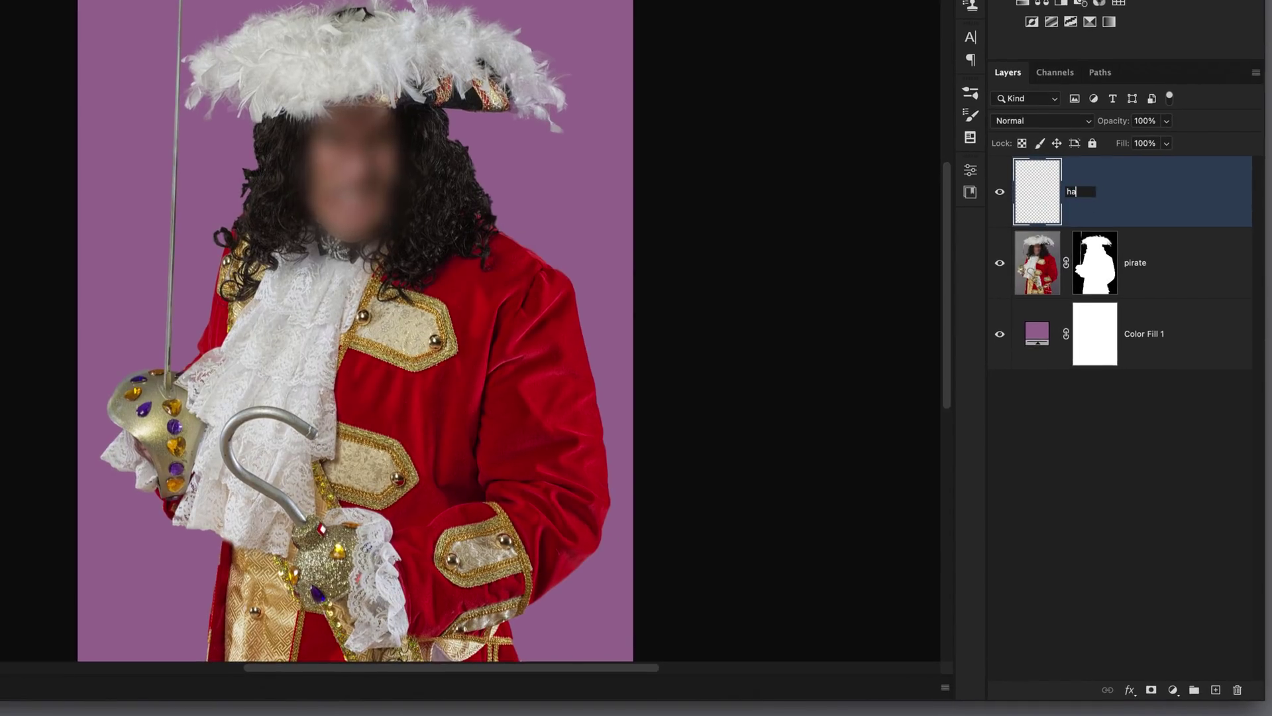
text(ir)
key(Return)
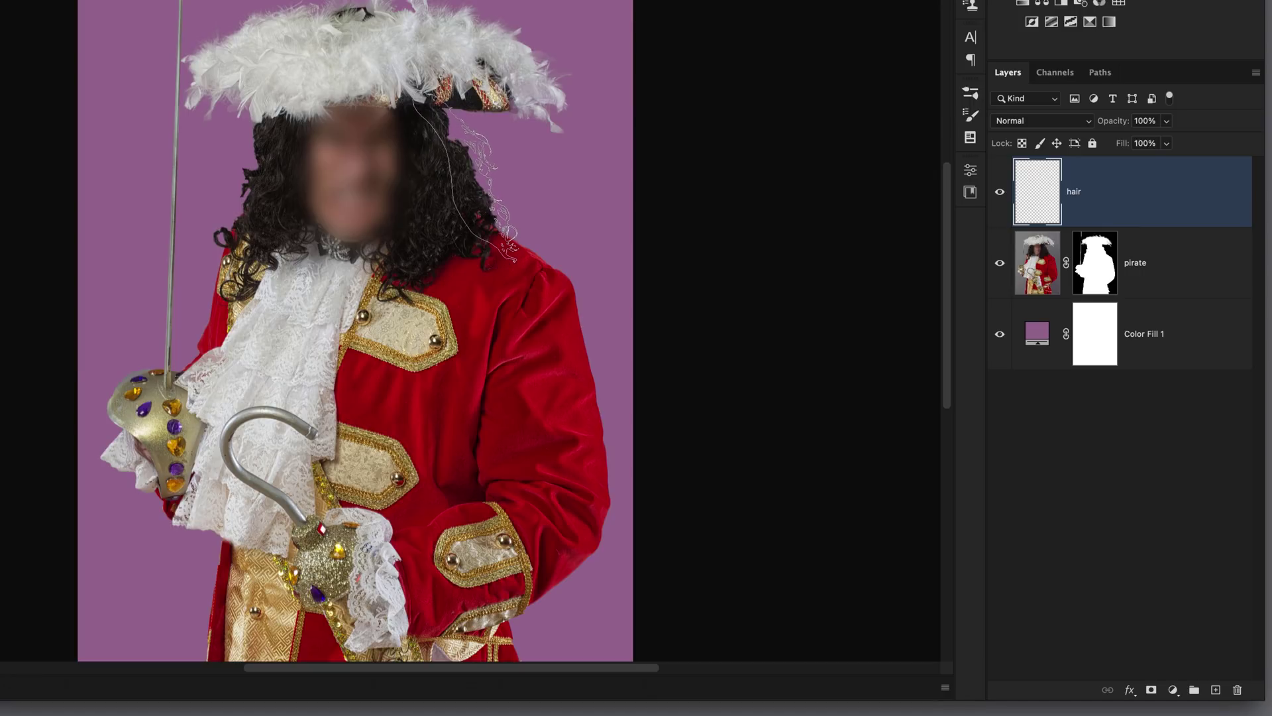
Stamp a 900 px wavy hair strand along the outer edge of the pirate's hair and place the hair layer beneath the pirate layer
click(460, 175)
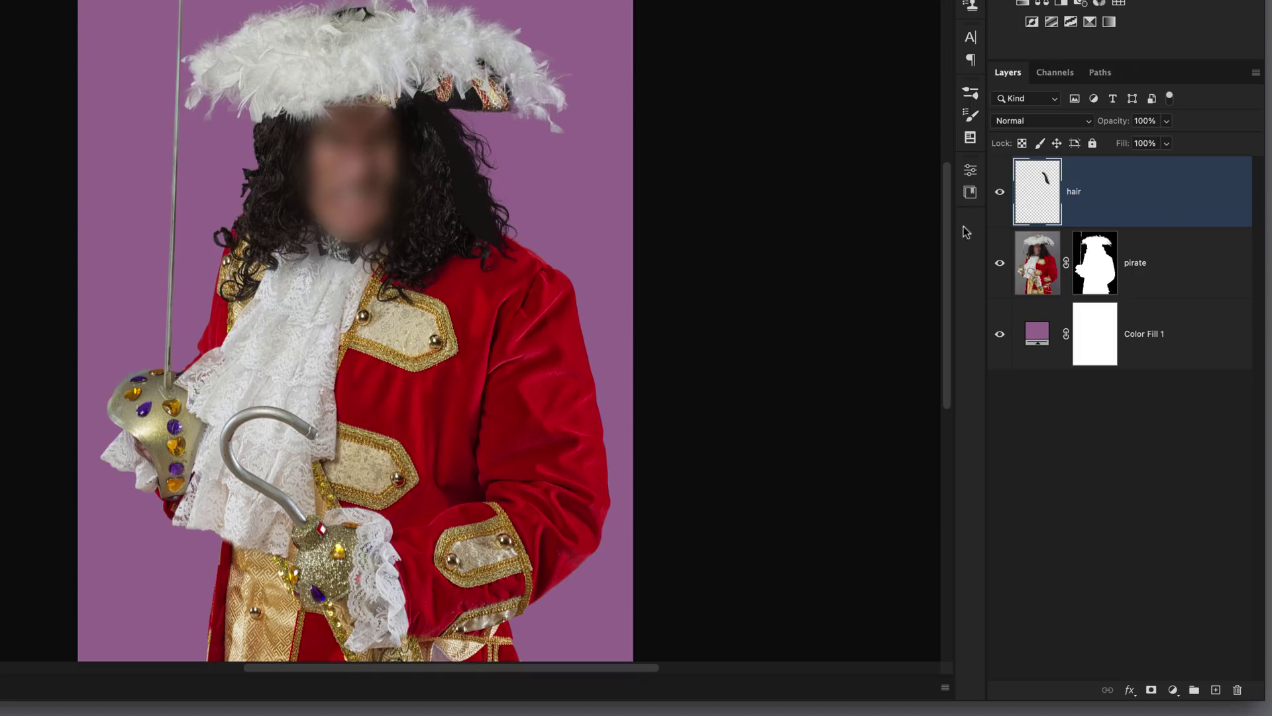
drag(1041, 193, 1053, 315)
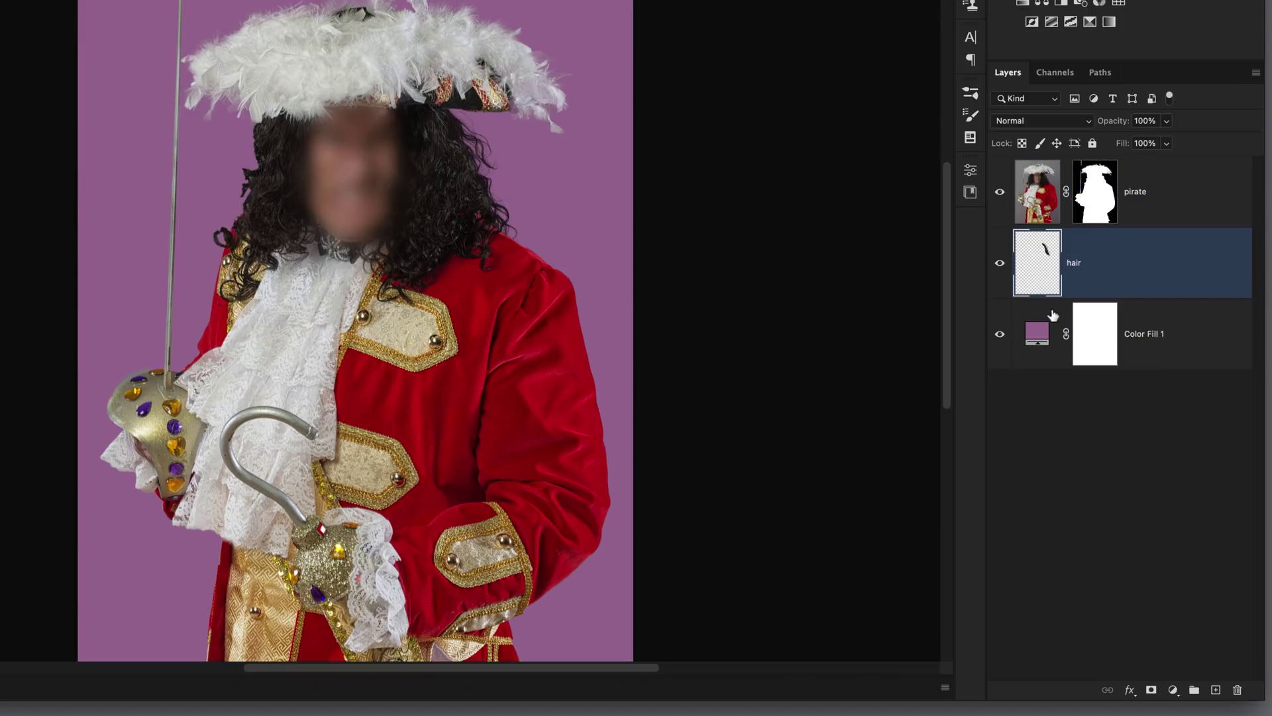
Reposition the stamped strand slightly outward so its curls extend past the edge of the pirate's hair
scroll(513, 188, up, 5)
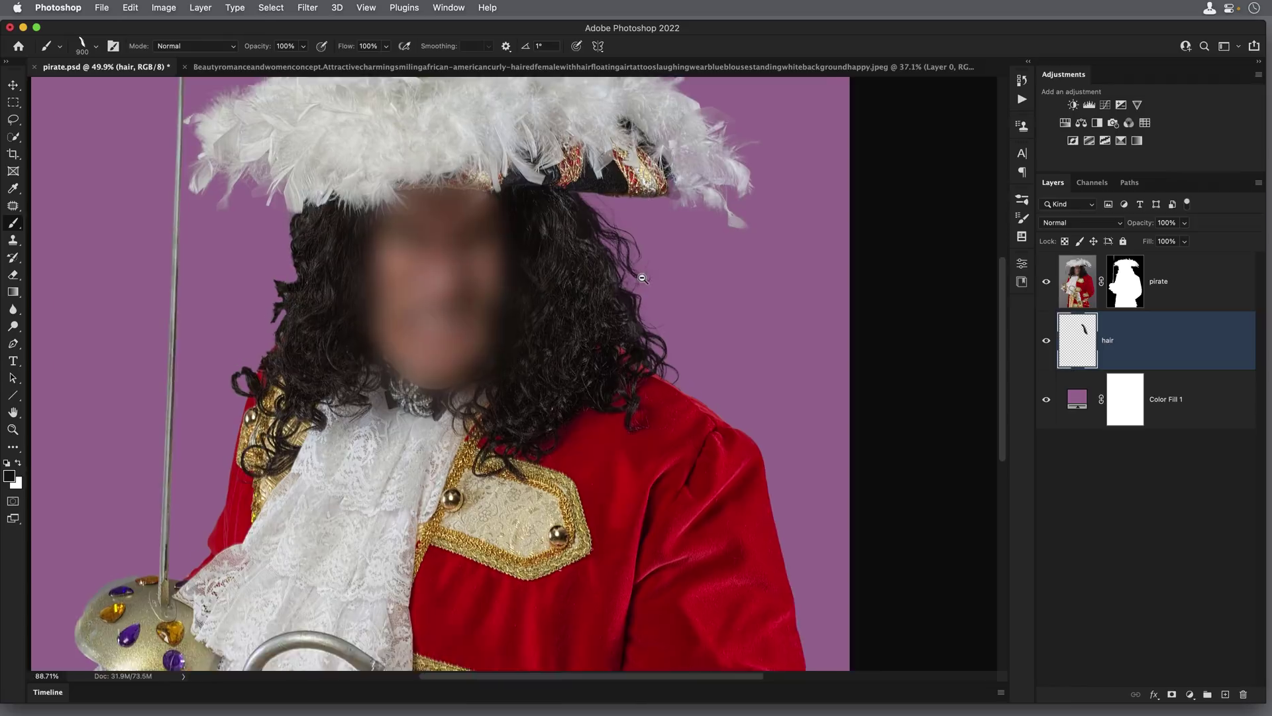
scroll(642, 279, up, 2)
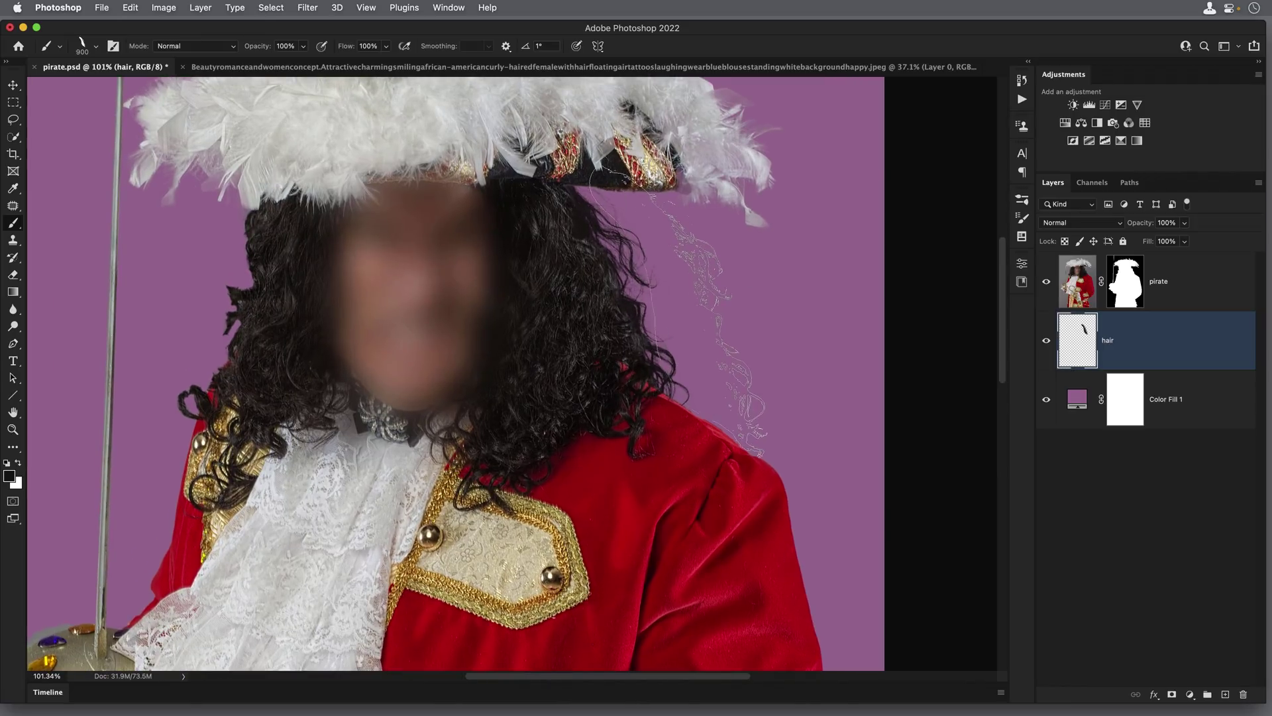
key(v)
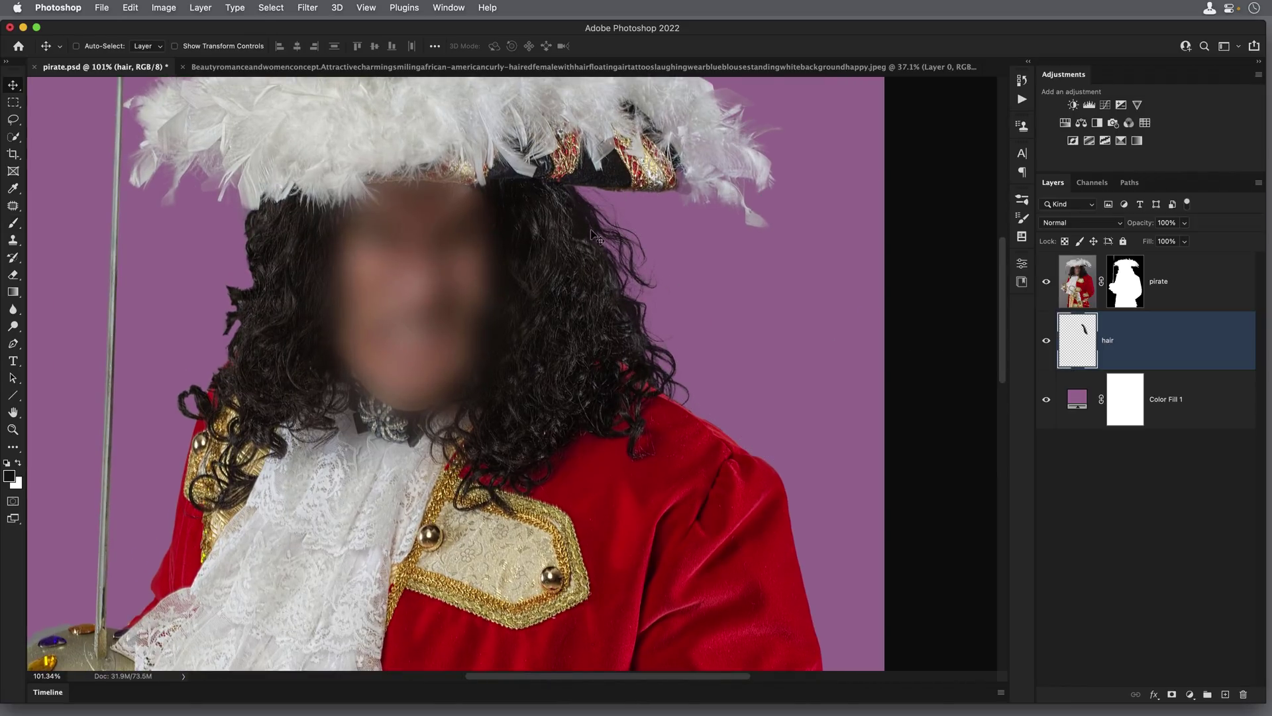
scroll(596, 265, up, 3)
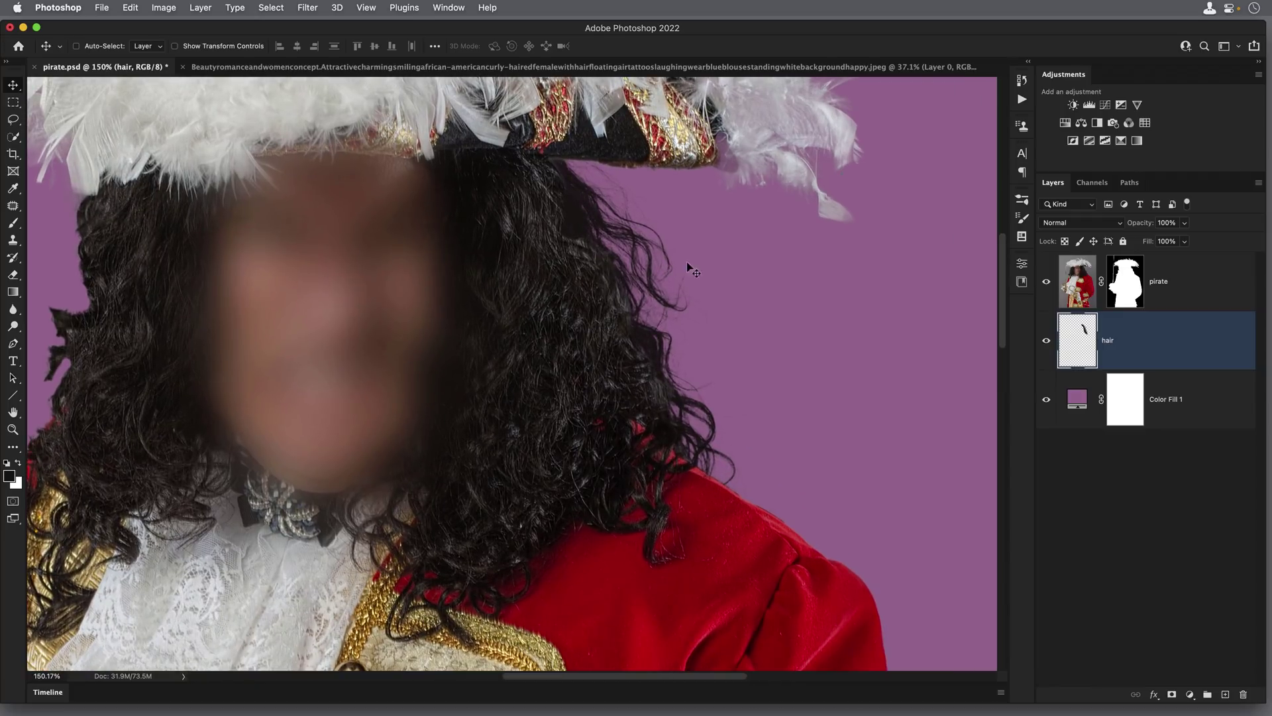
drag(595, 237, 613, 250)
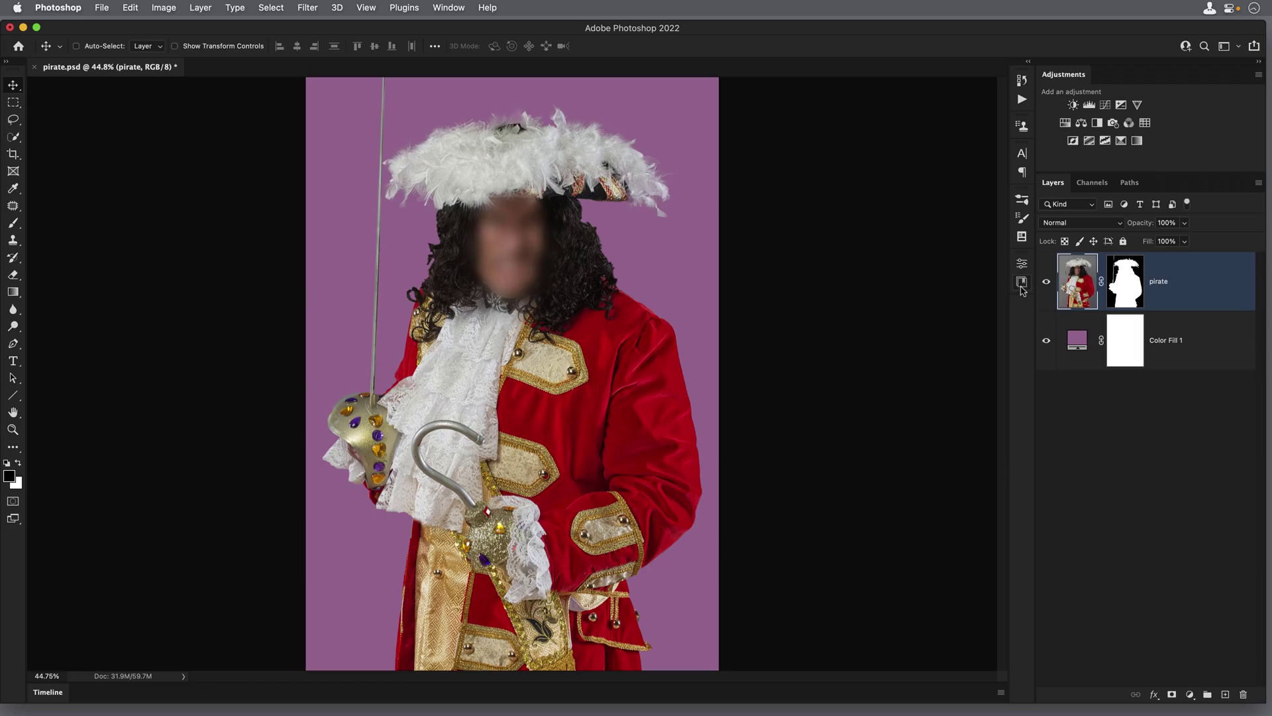
Open the close-up portrait of the curly redhead woman from the Hair library and fit it to the window
click(1022, 283)
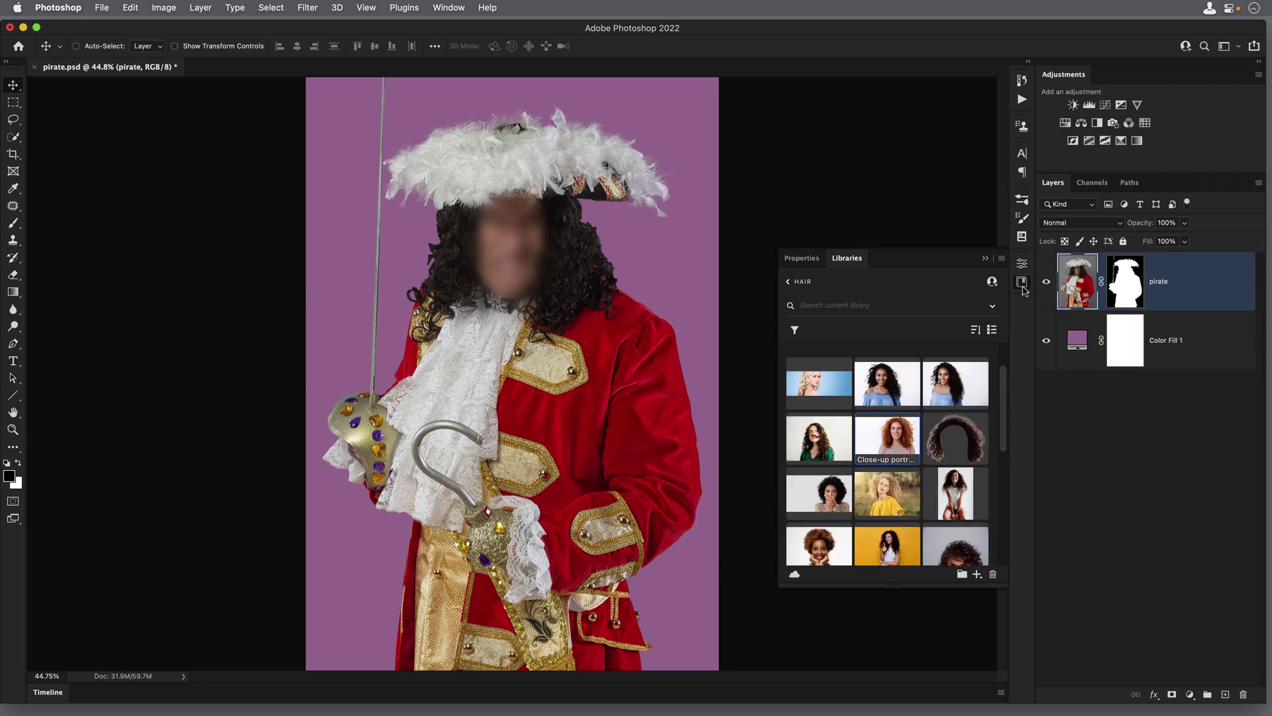
double_click(886, 437)
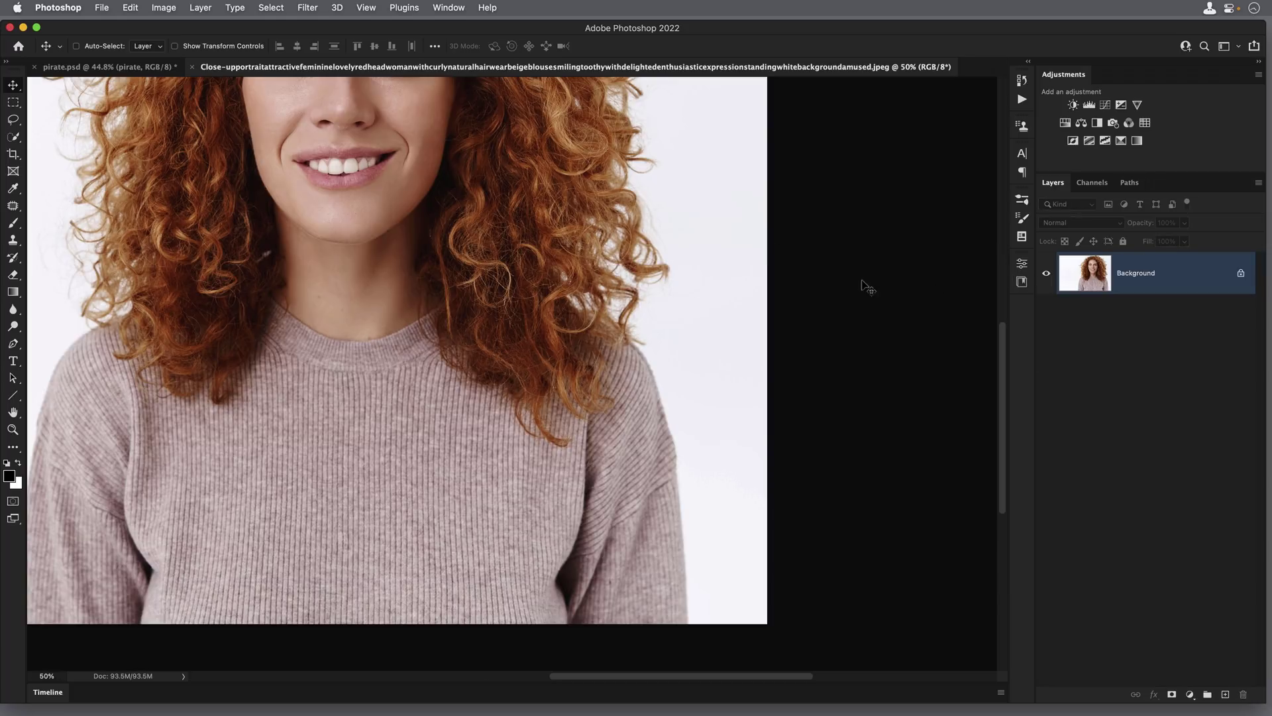
double_click(14, 411)
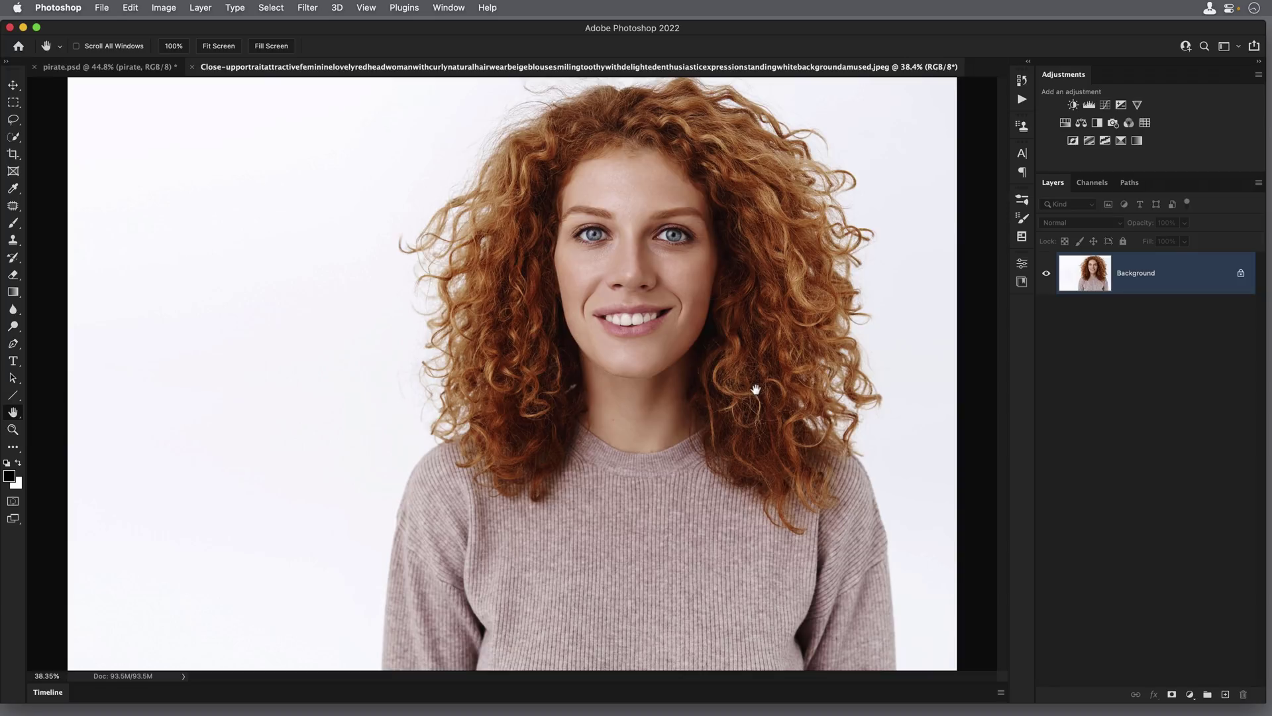
Compare the Red, Green and Blue channels for hair contrast and duplicate the Blue channel
click(1092, 183)
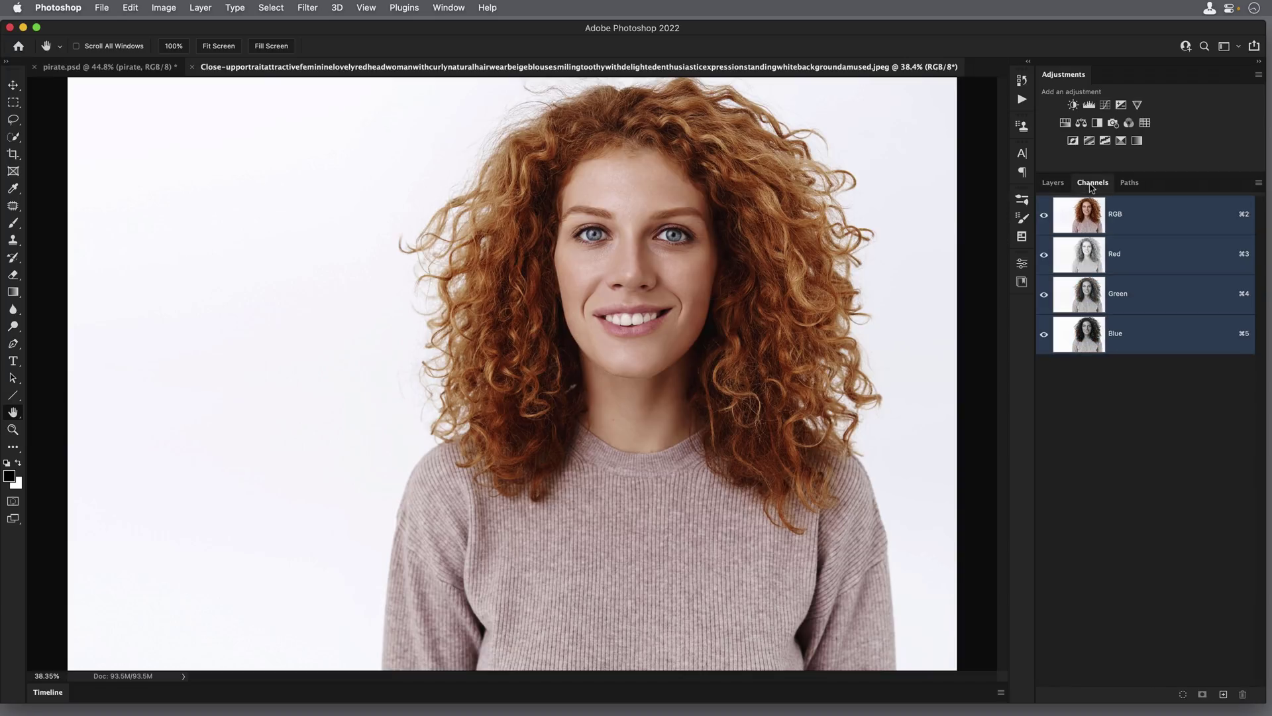
click(1076, 260)
click(1073, 310)
click(1076, 338)
click(1075, 302)
click(1082, 264)
click(1077, 304)
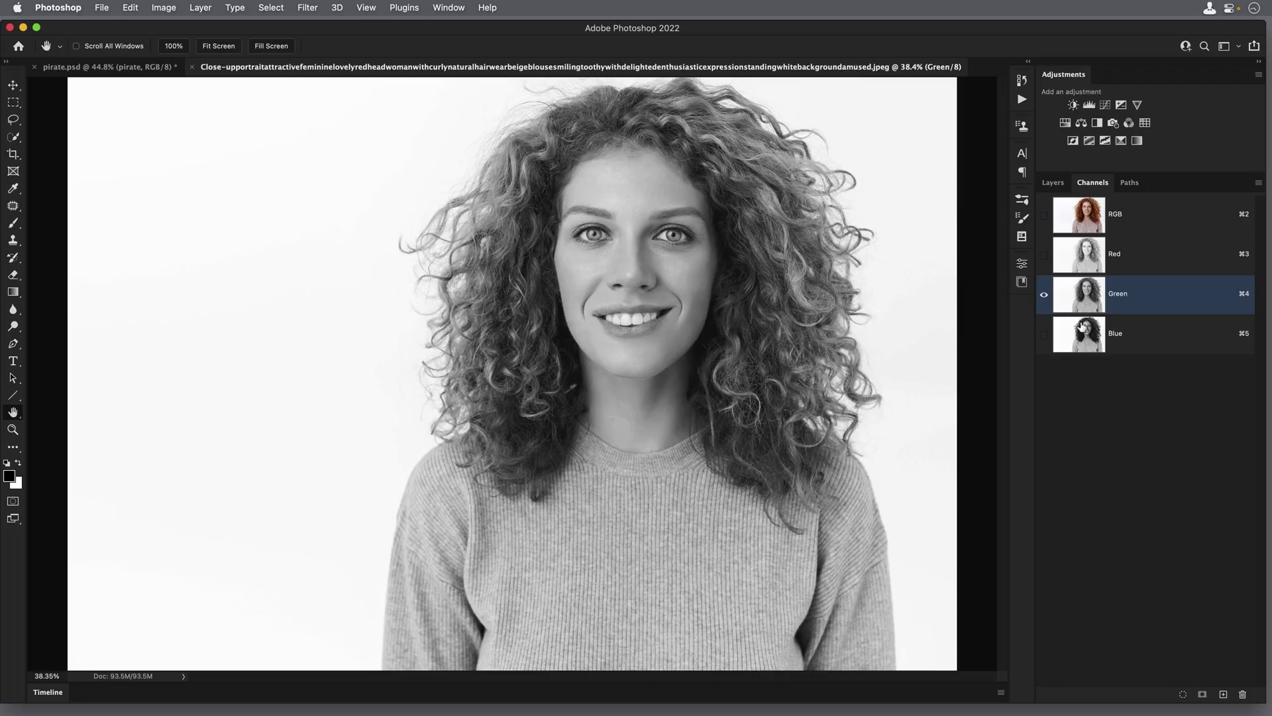
click(1083, 335)
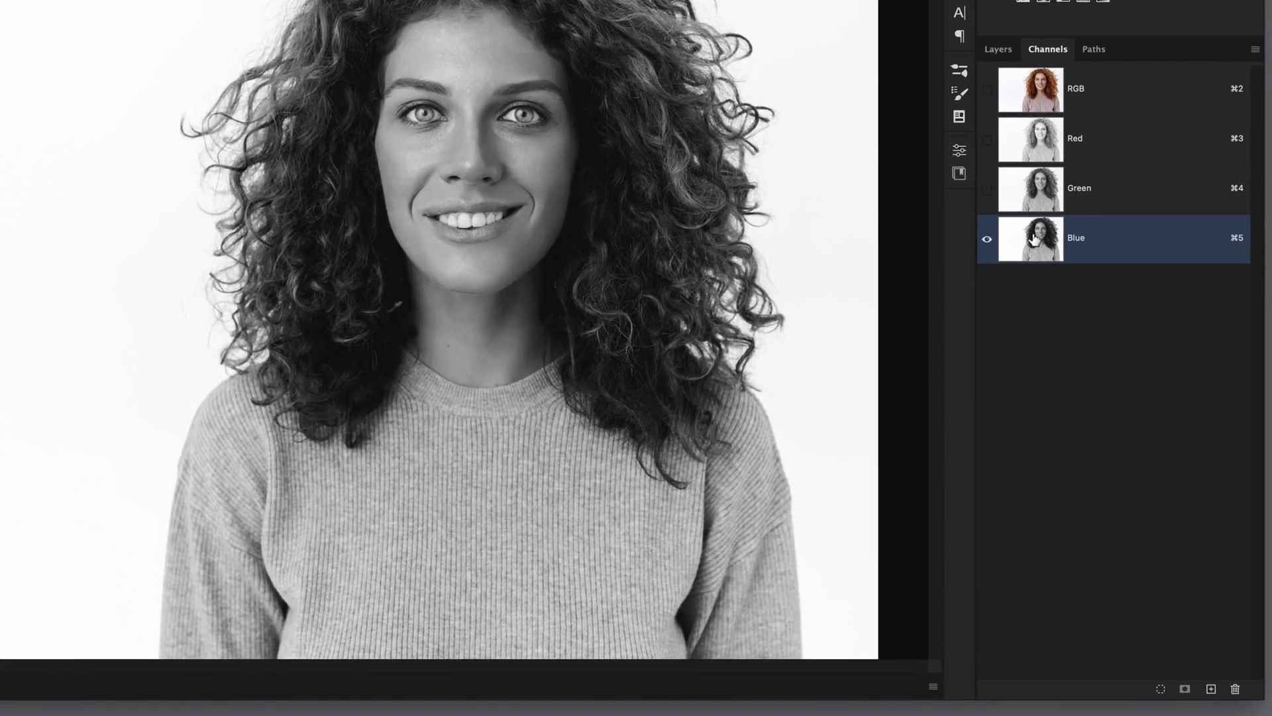
drag(1034, 240, 1210, 689)
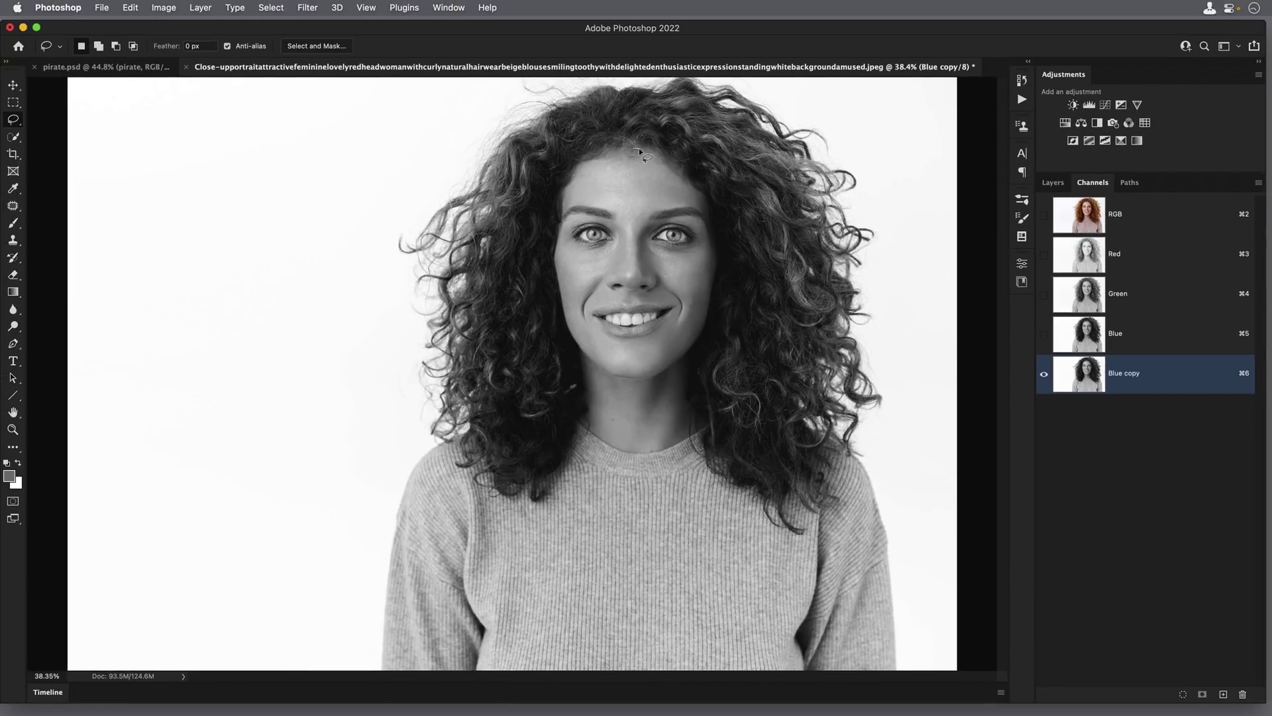
Outline the curly hair with a lasso selection that follows the hairline and excludes the face, and invert the selection
mouse_move(638, 151)
mouse_down()
mouse_move(707, 211)
mouse_move(715, 305)
mouse_move(743, 381)
mouse_move(784, 419)
mouse_move(813, 425)
mouse_up()
mouse_move(866, 457)
mouse_down()
mouse_move(924, 375)
mouse_move(958, 250)
mouse_move(917, 134)
mouse_move(795, 57)
mouse_move(654, 30)
mouse_move(503, 38)
mouse_move(391, 107)
mouse_move(339, 206)
mouse_move(390, 402)
mouse_move(442, 441)
mouse_move(527, 396)
mouse_move(544, 322)
mouse_move(535, 273)
mouse_move(555, 210)
mouse_move(636, 153)
mouse_up()
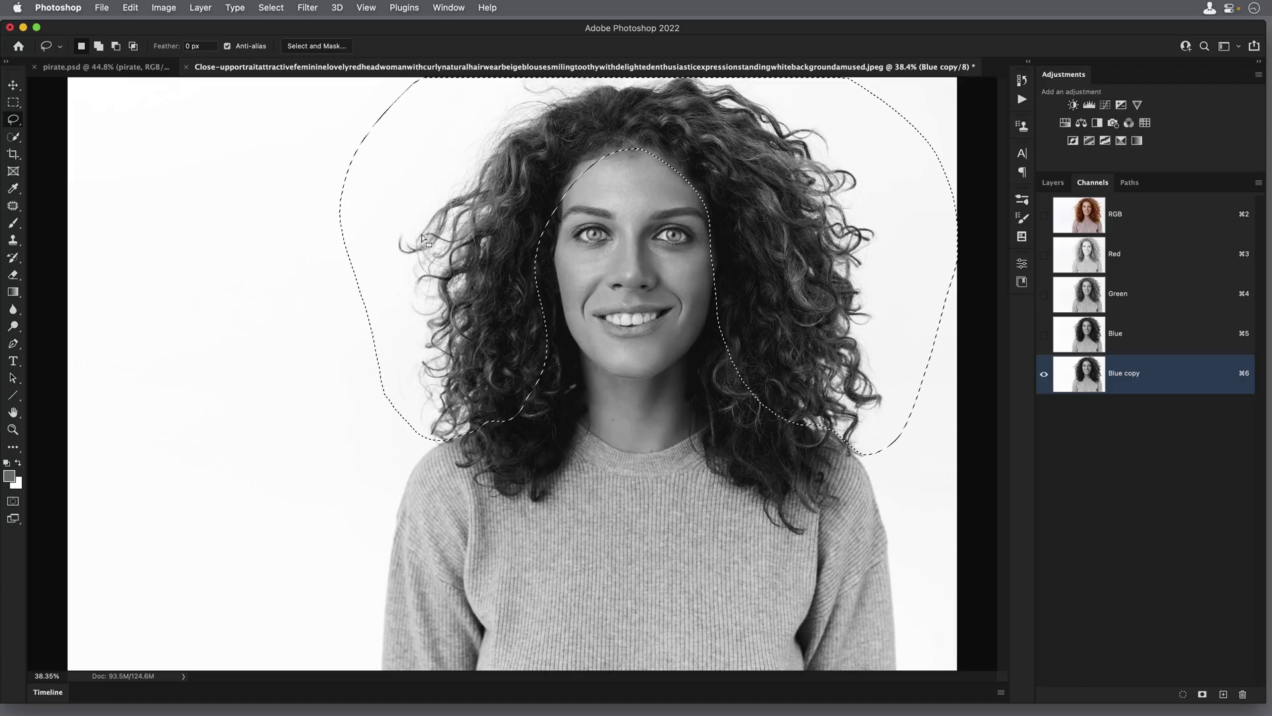
click(271, 7)
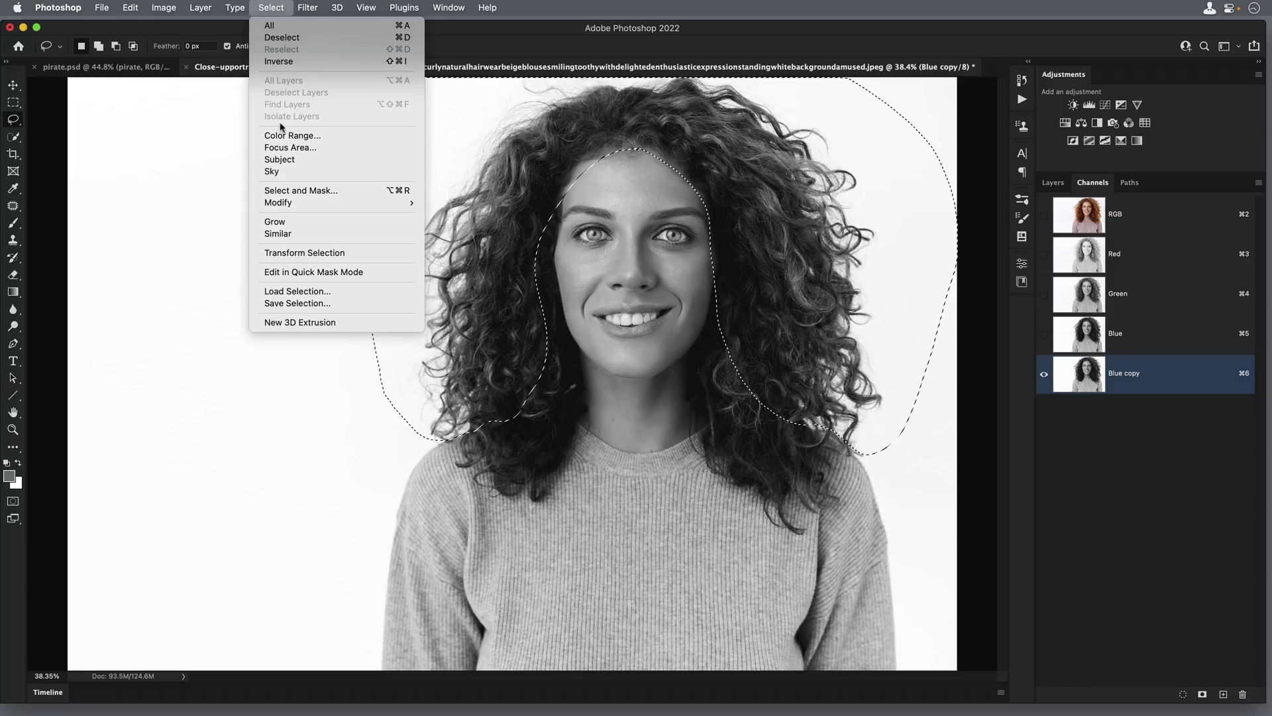
click(278, 61)
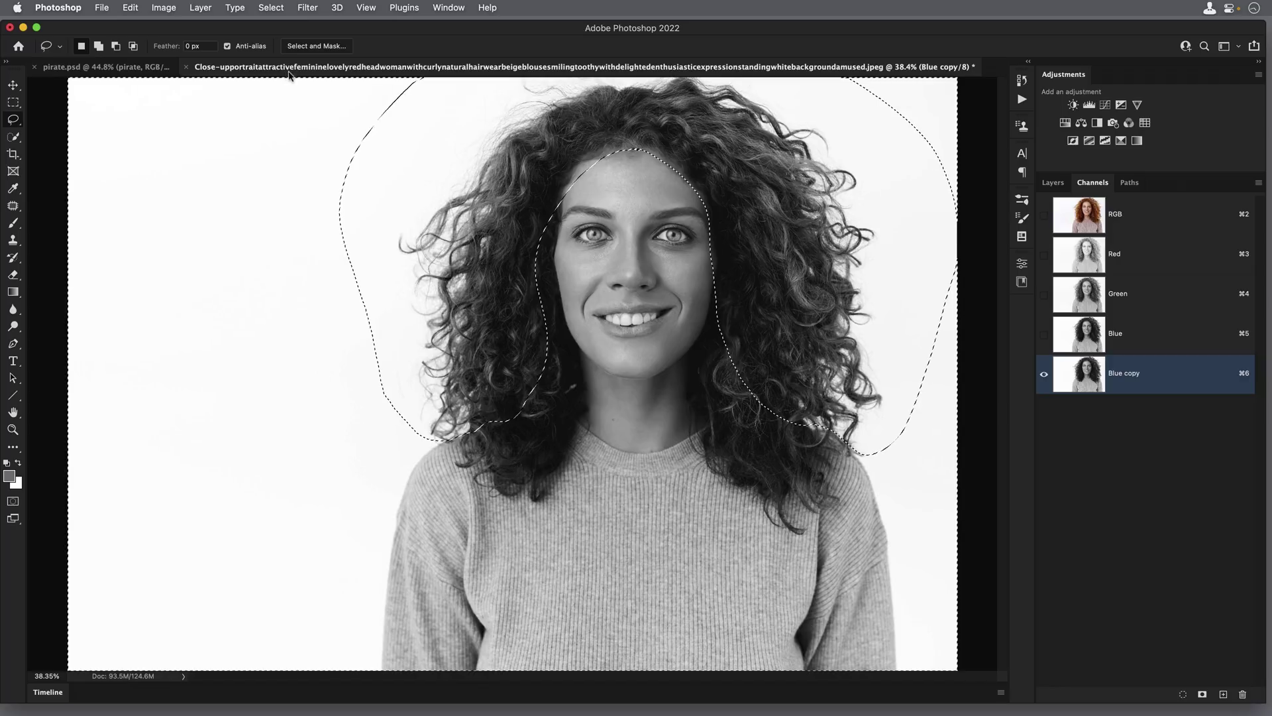
Fill the area outside the hair with white at 100% opacity and deselect
click(130, 7)
click(160, 212)
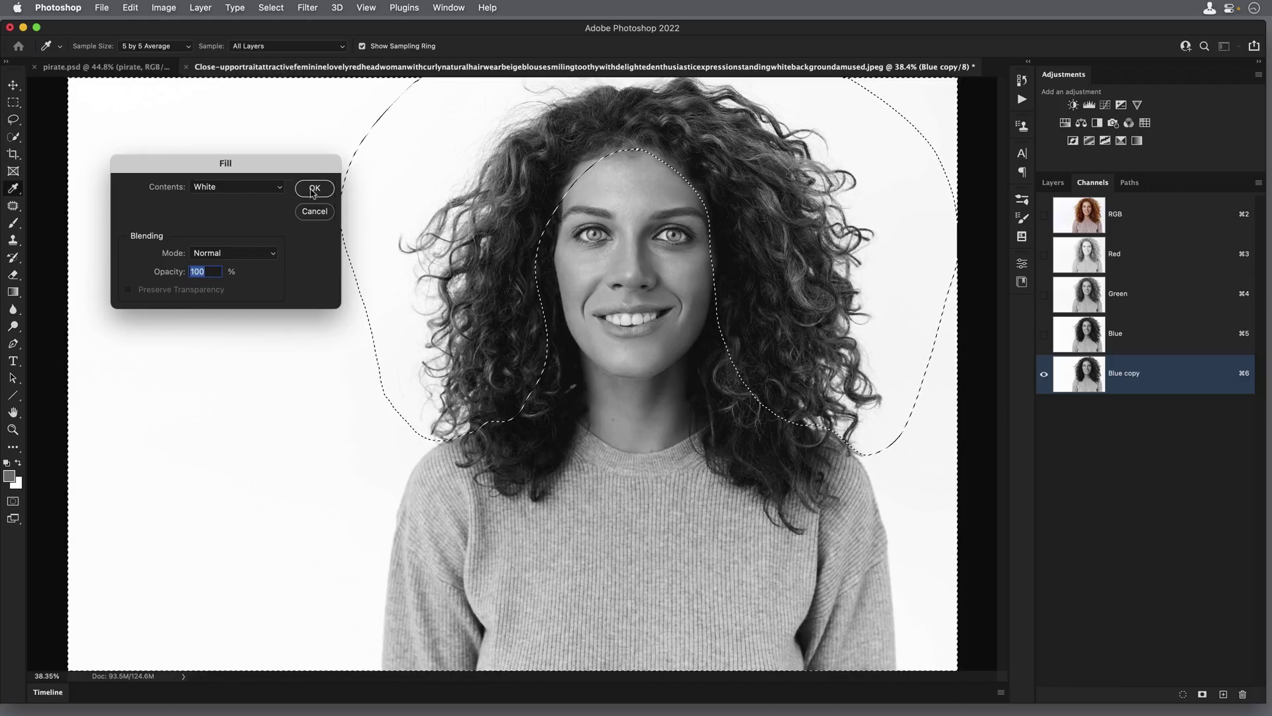
click(314, 189)
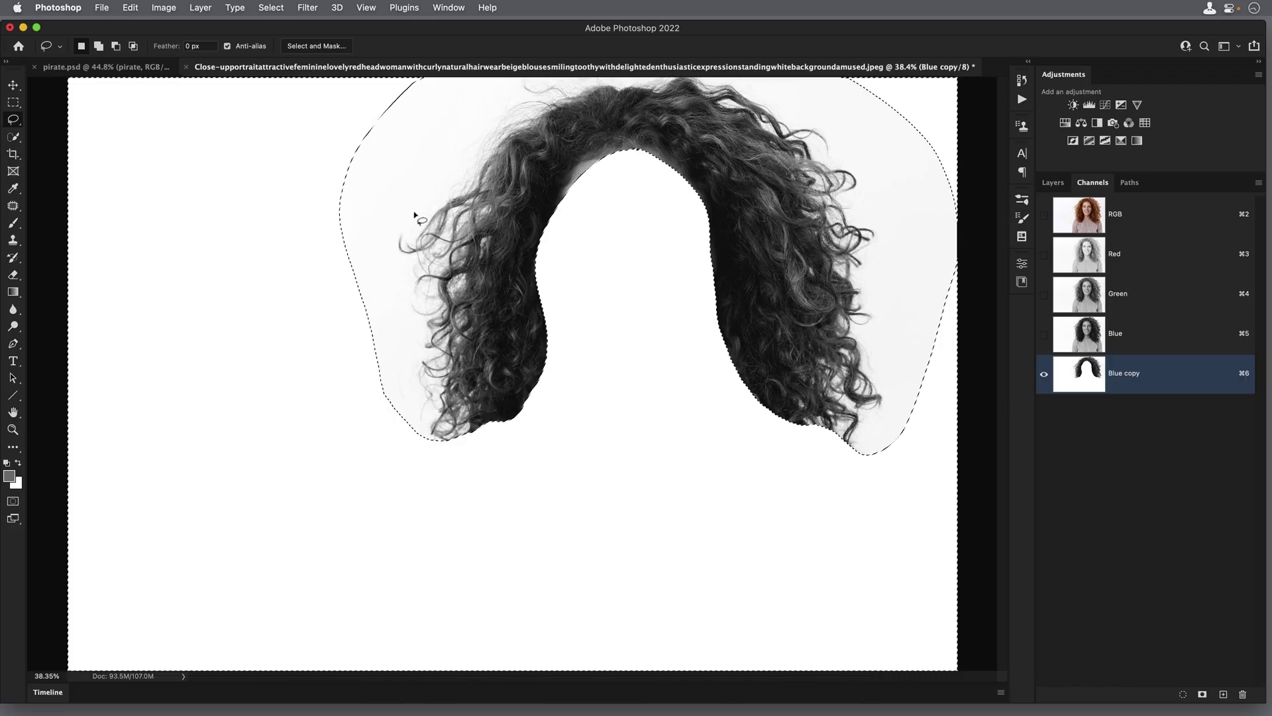
key(super+d)
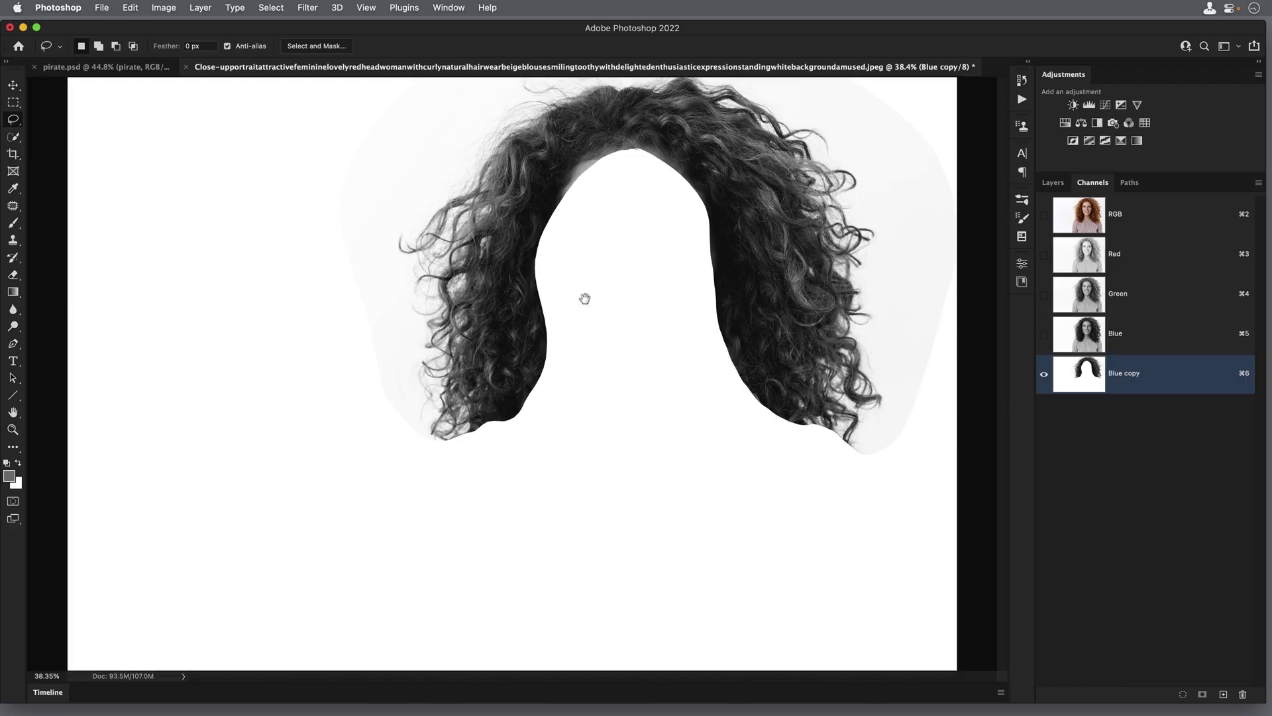
Open Levels for the Blue copy channel and sample the white point at several spots in the background around the hair
scroll(584, 298, down, 3)
scroll(673, 264, up, 3)
scroll(685, 283, down, 1)
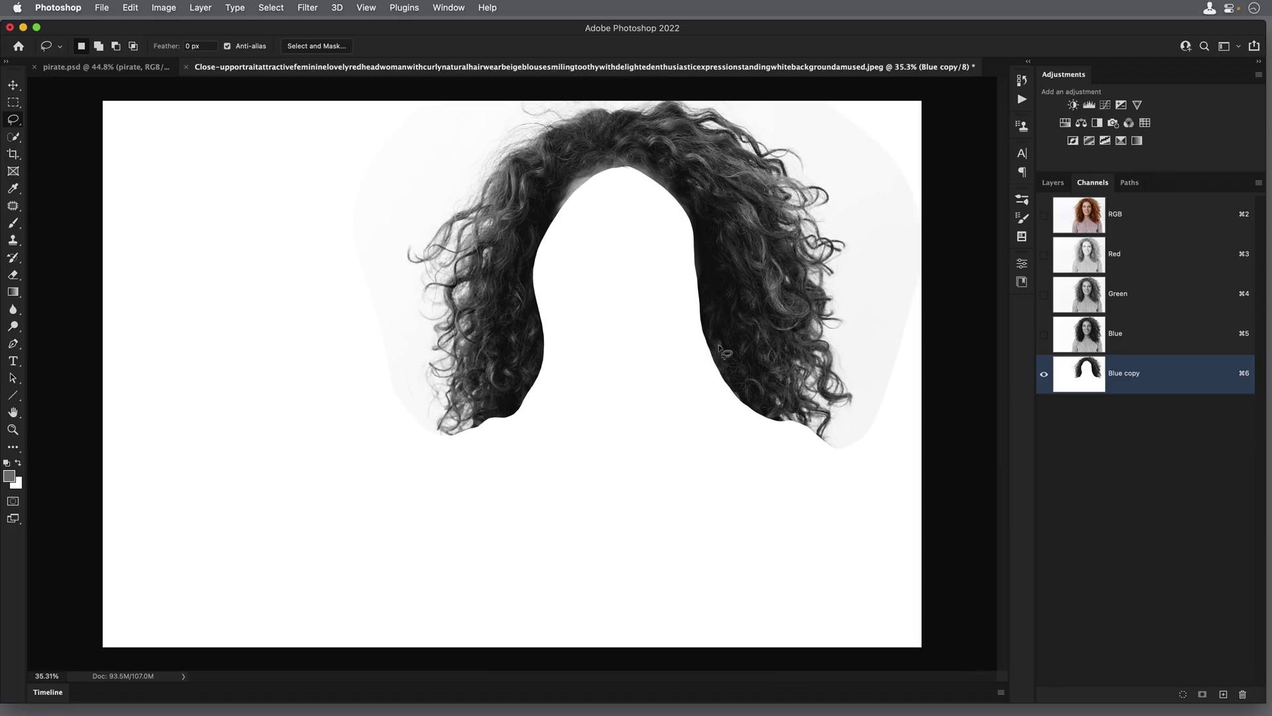
scroll(868, 320, up, 1)
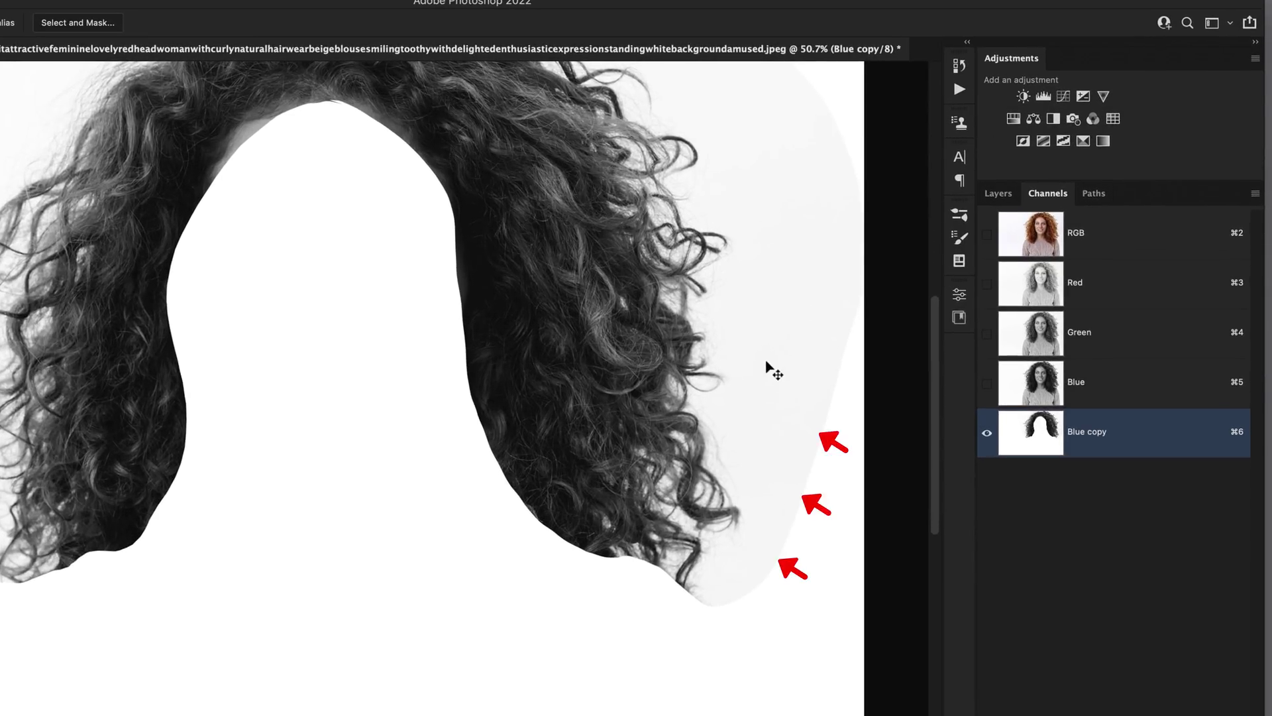
key(super+l)
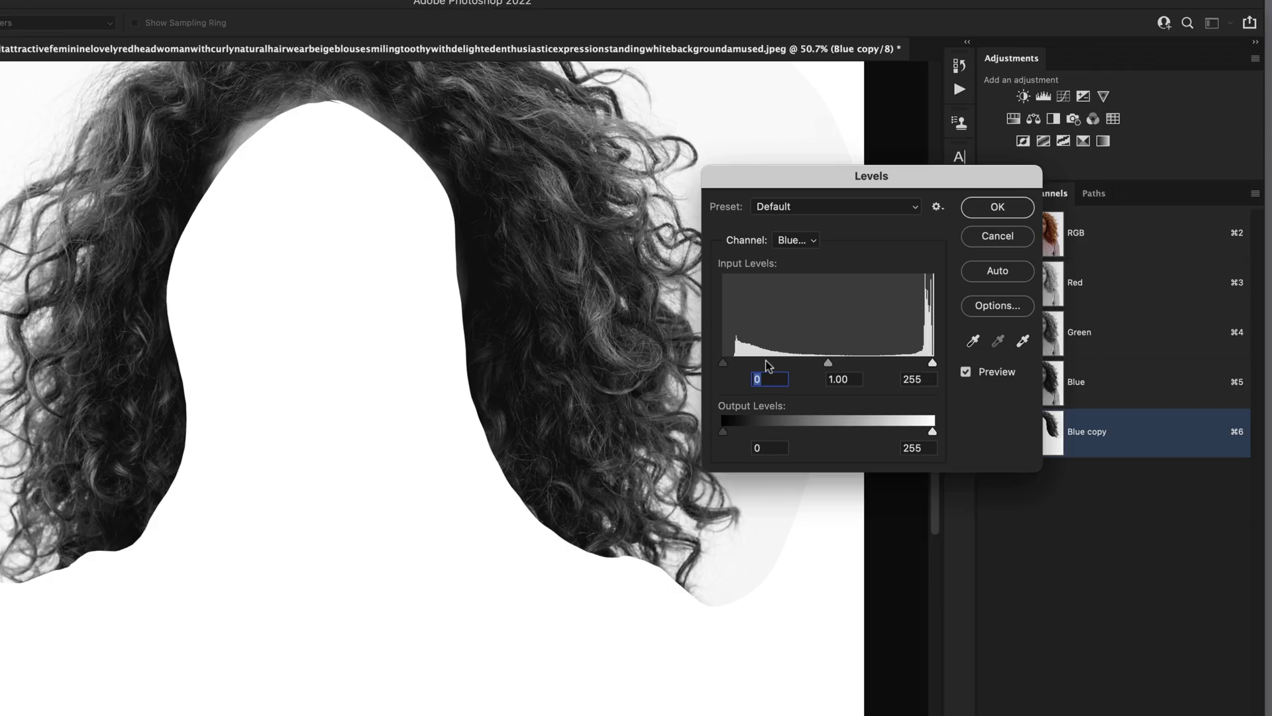
drag(848, 180, 947, 161)
click(1121, 323)
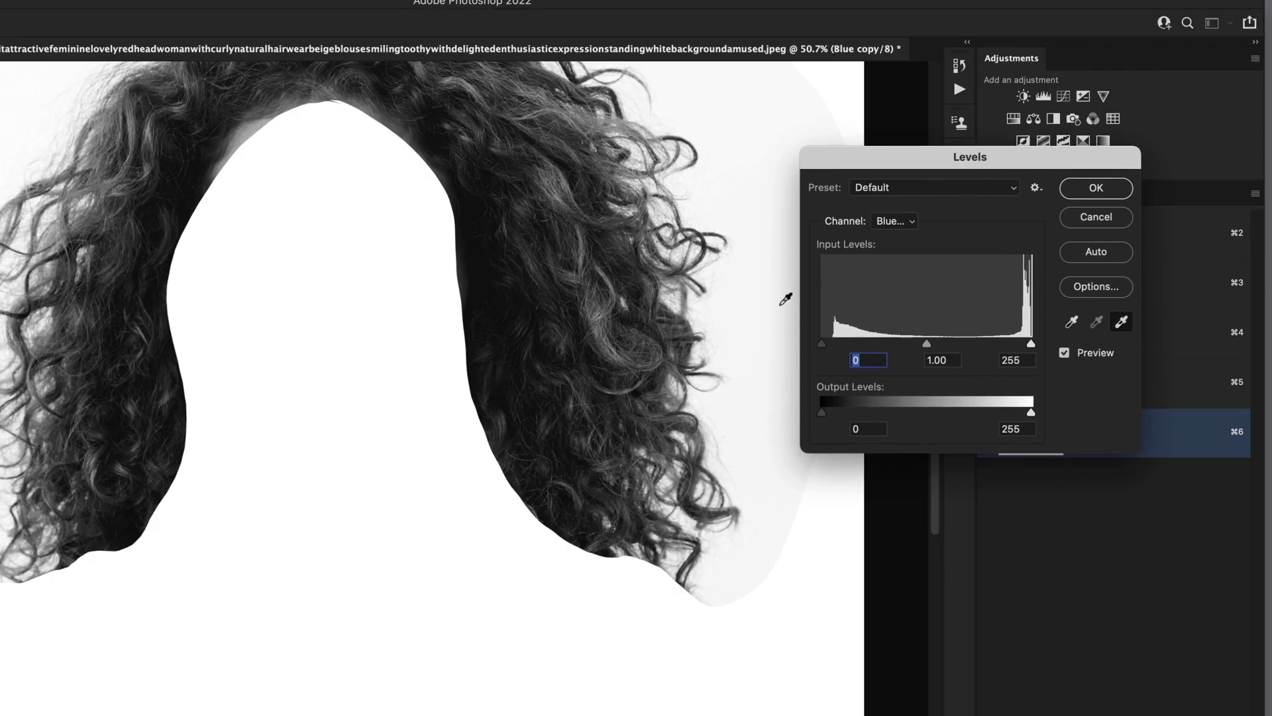
click(786, 301)
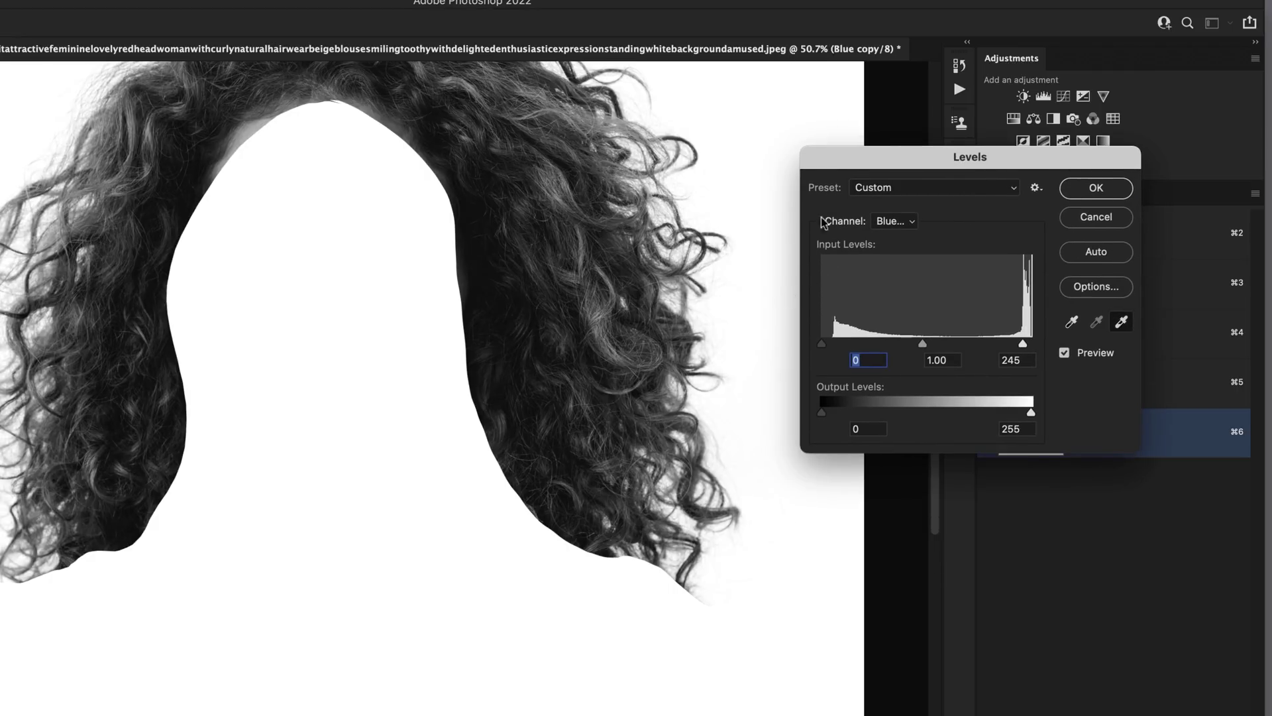
drag(844, 167, 900, 237)
click(753, 139)
click(40, 570)
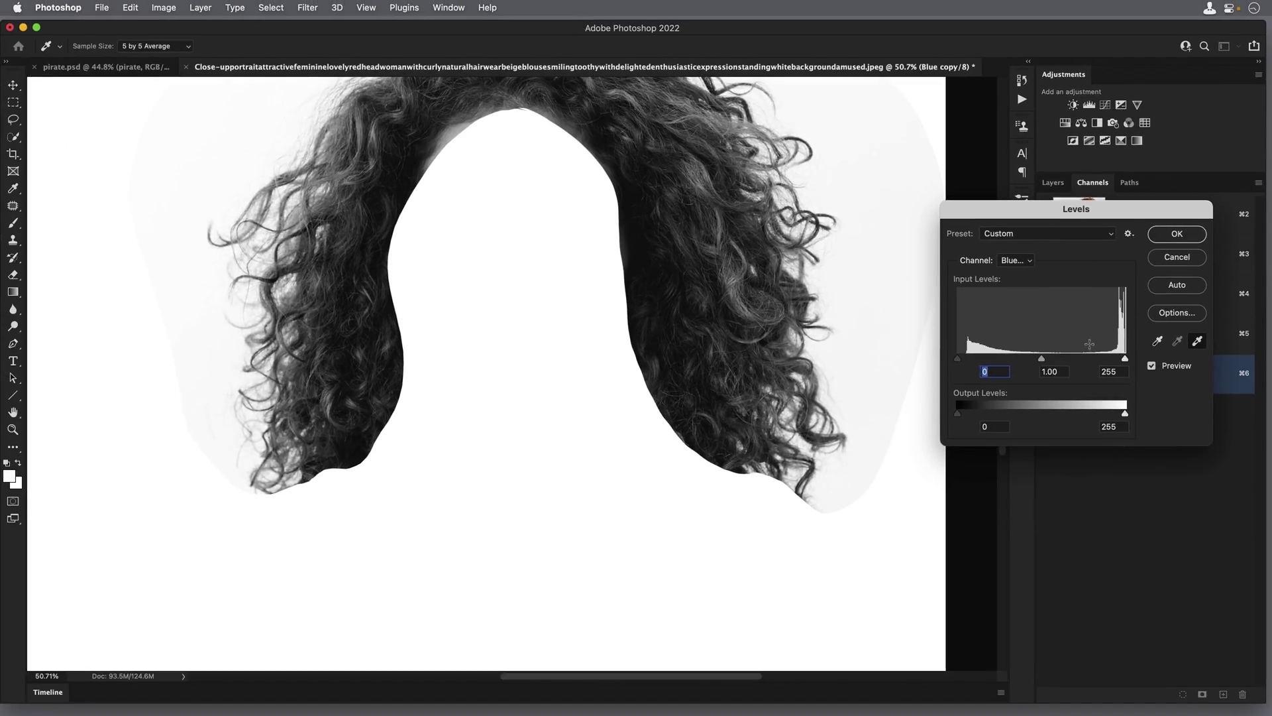
Sample the Levels black point on several hair highlights, ending with a black input level of 104
click(1157, 342)
click(673, 160)
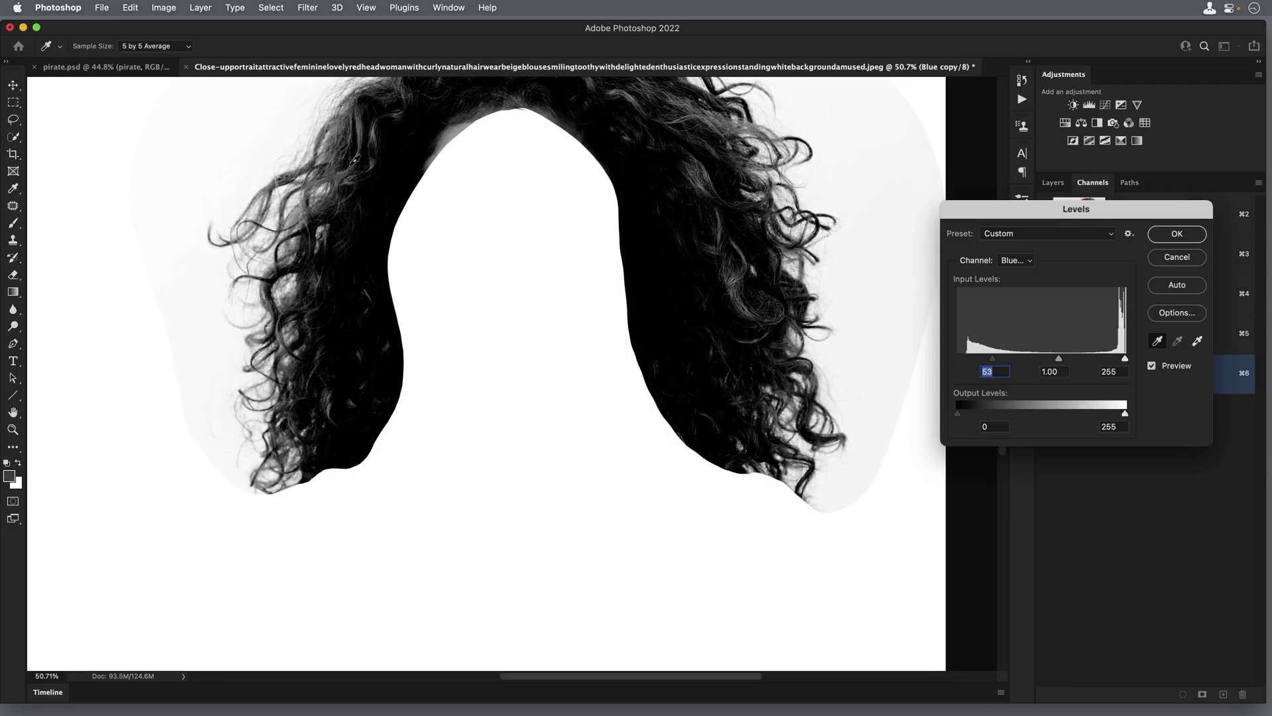
click(354, 162)
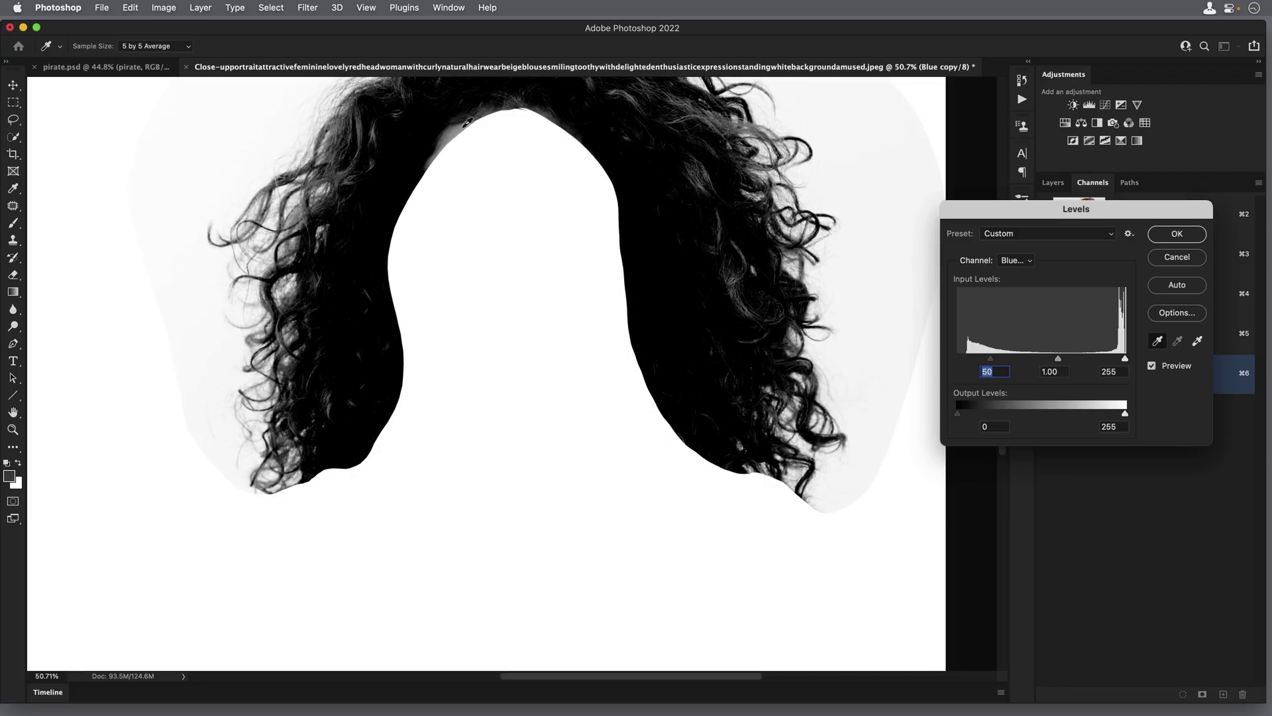
click(699, 110)
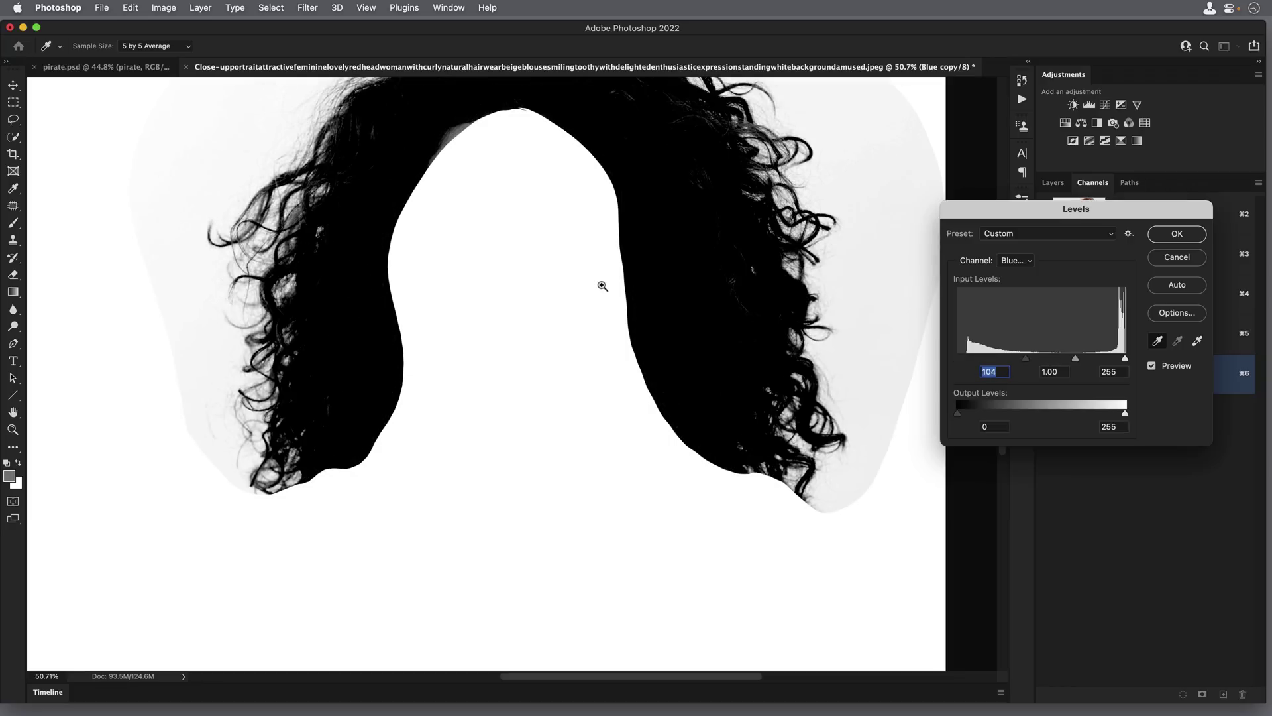
Sample the Levels white point on the light grey area beside the hair for a white input of 245, and apply Levels
drag(602, 286, 571, 275)
click(1197, 342)
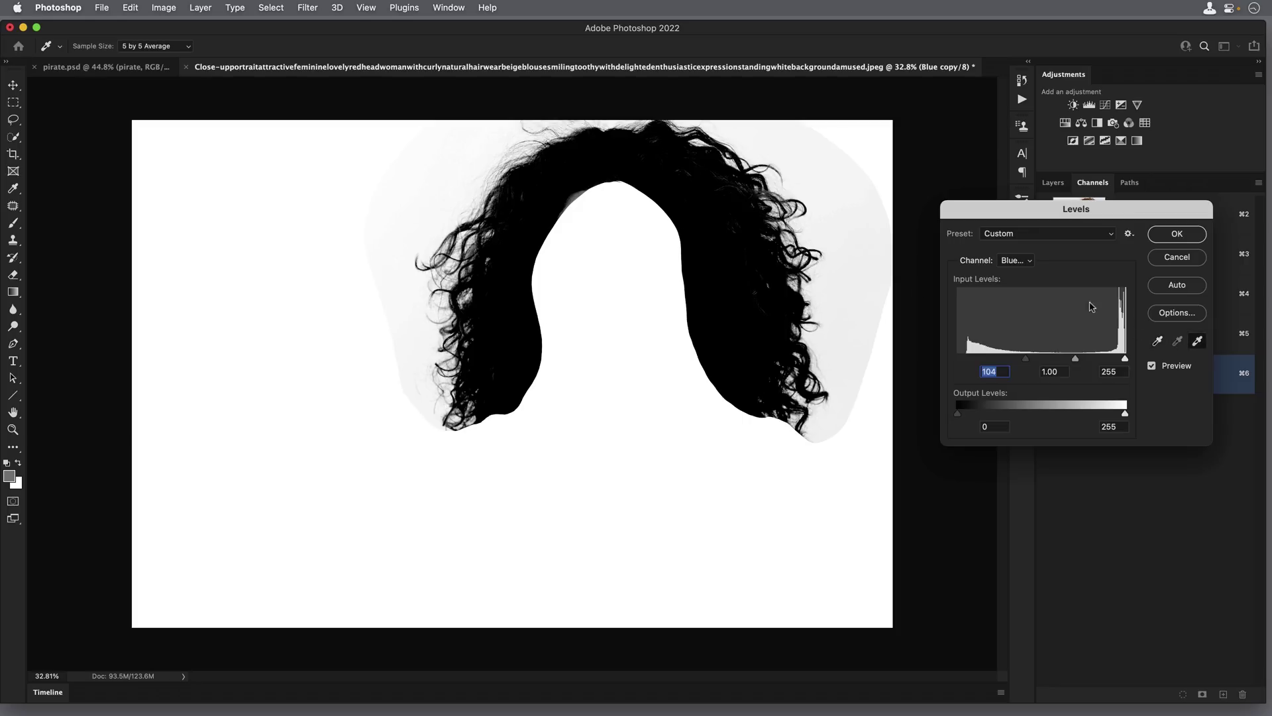
click(870, 270)
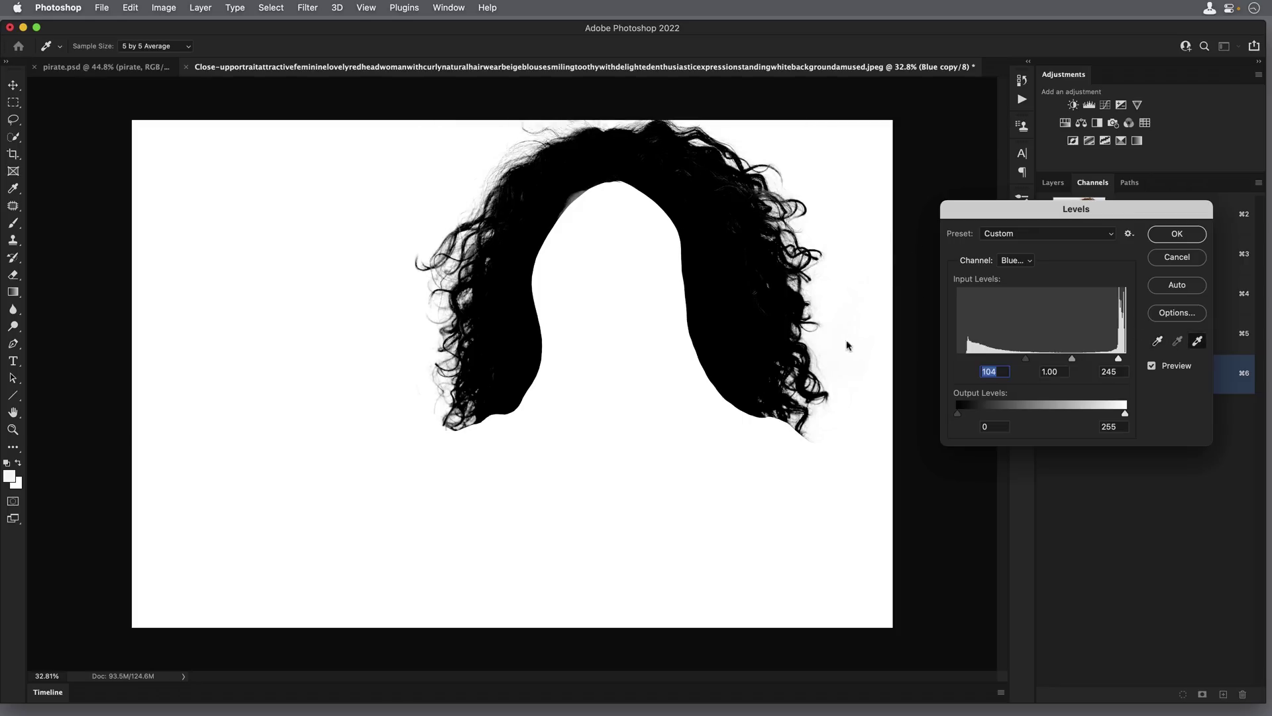
click(1177, 234)
Invert the Blue copy channel so the hair is white on black
key(l)
scroll(662, 285, down, 1)
scroll(661, 285, down, 1)
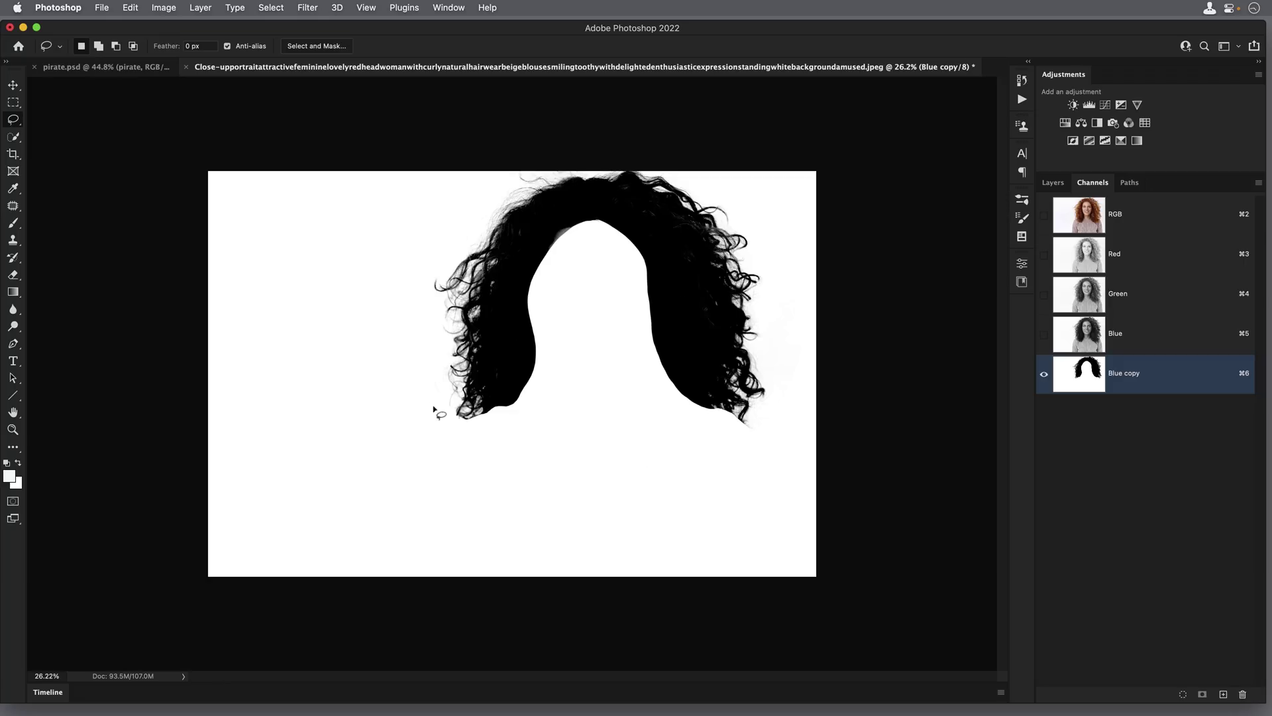
click(163, 7)
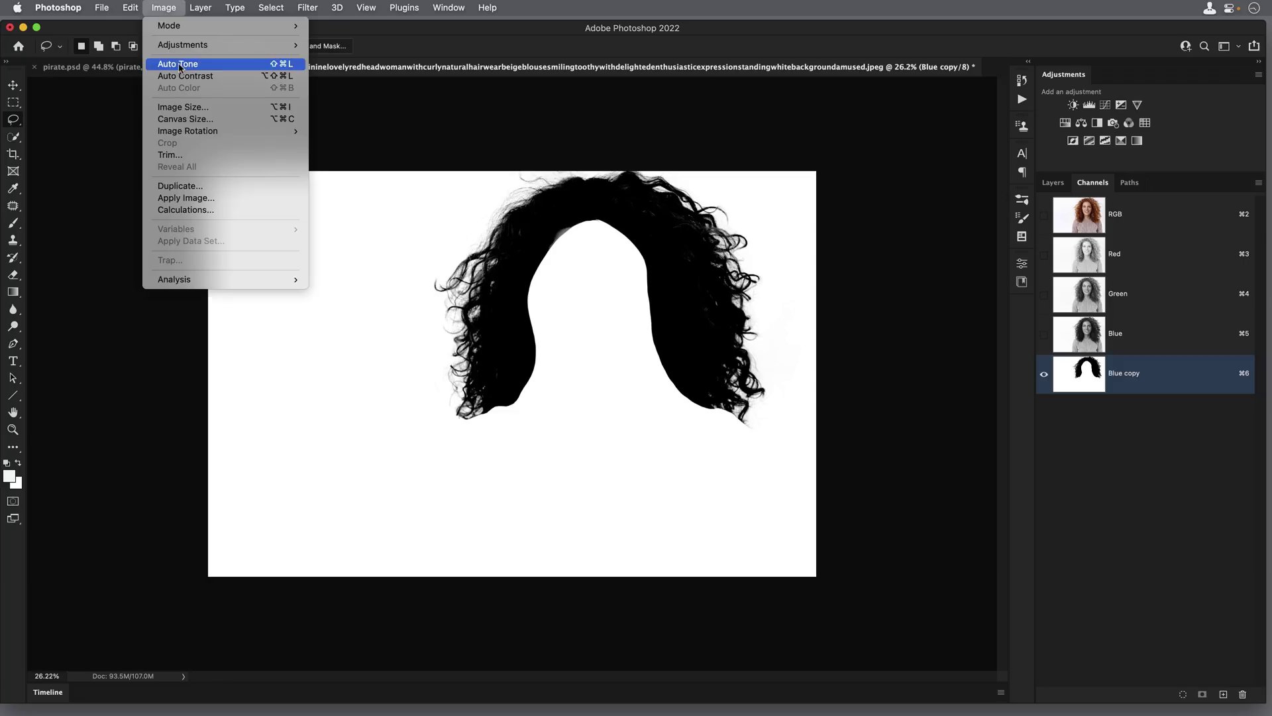
mouse_move(179, 46)
click(344, 191)
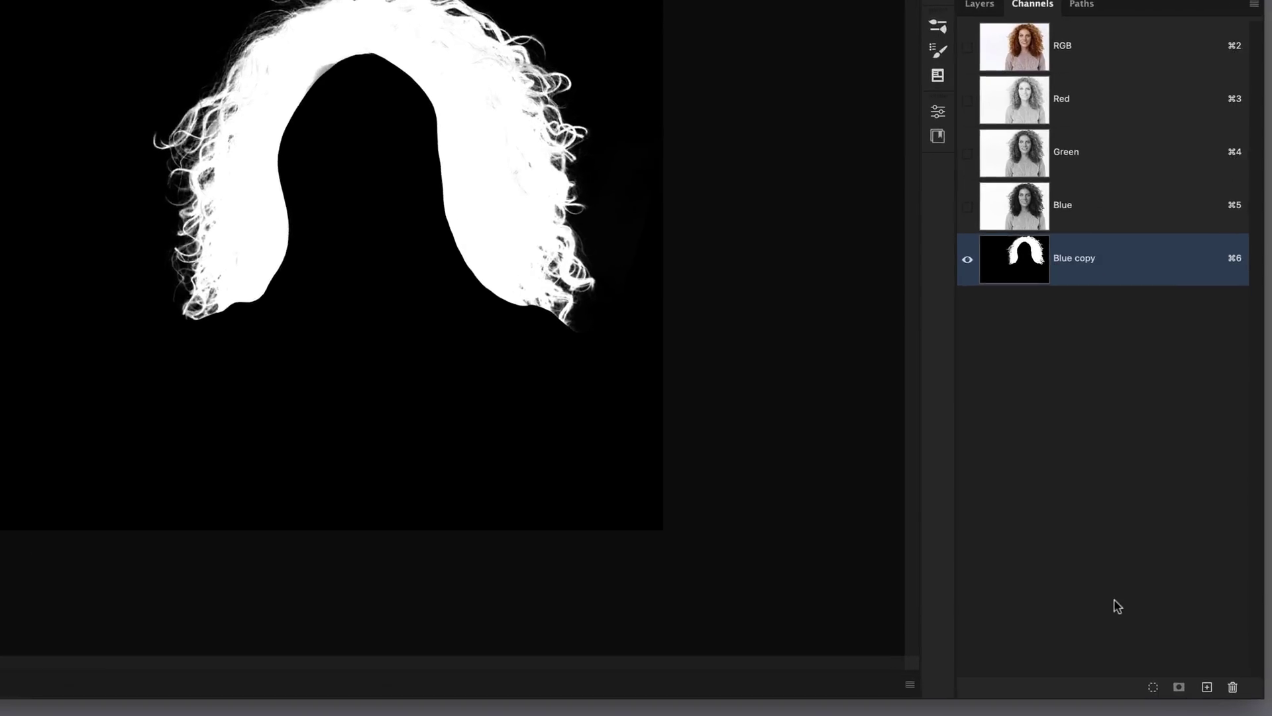
Load the Blue copy channel as a selection and copy the selected hair from the RGB image to a new layer
click(1146, 691)
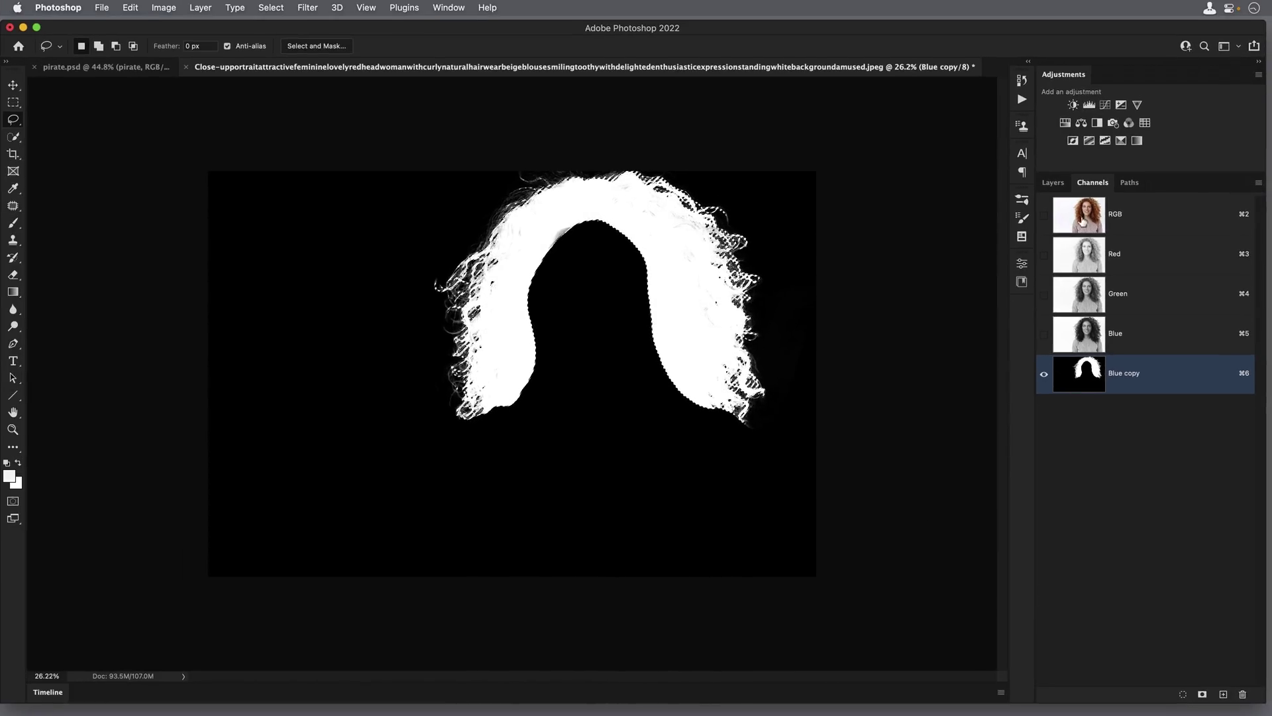
click(1081, 212)
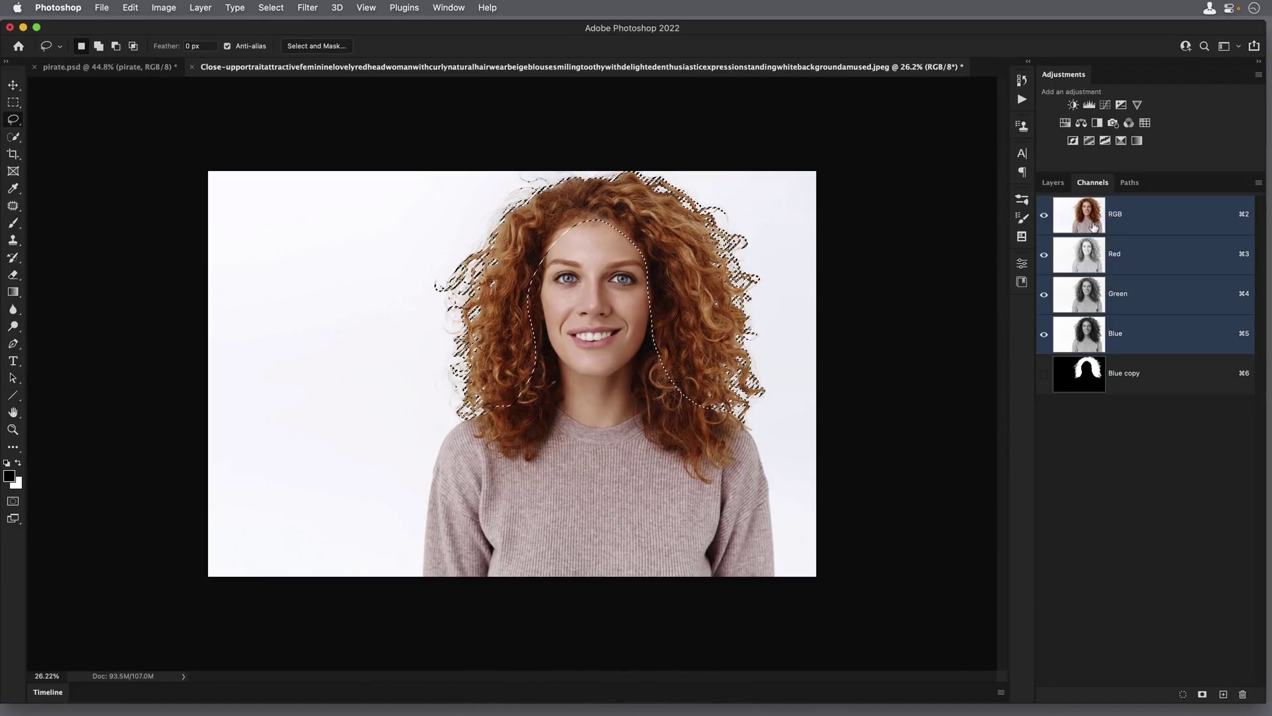
click(1054, 184)
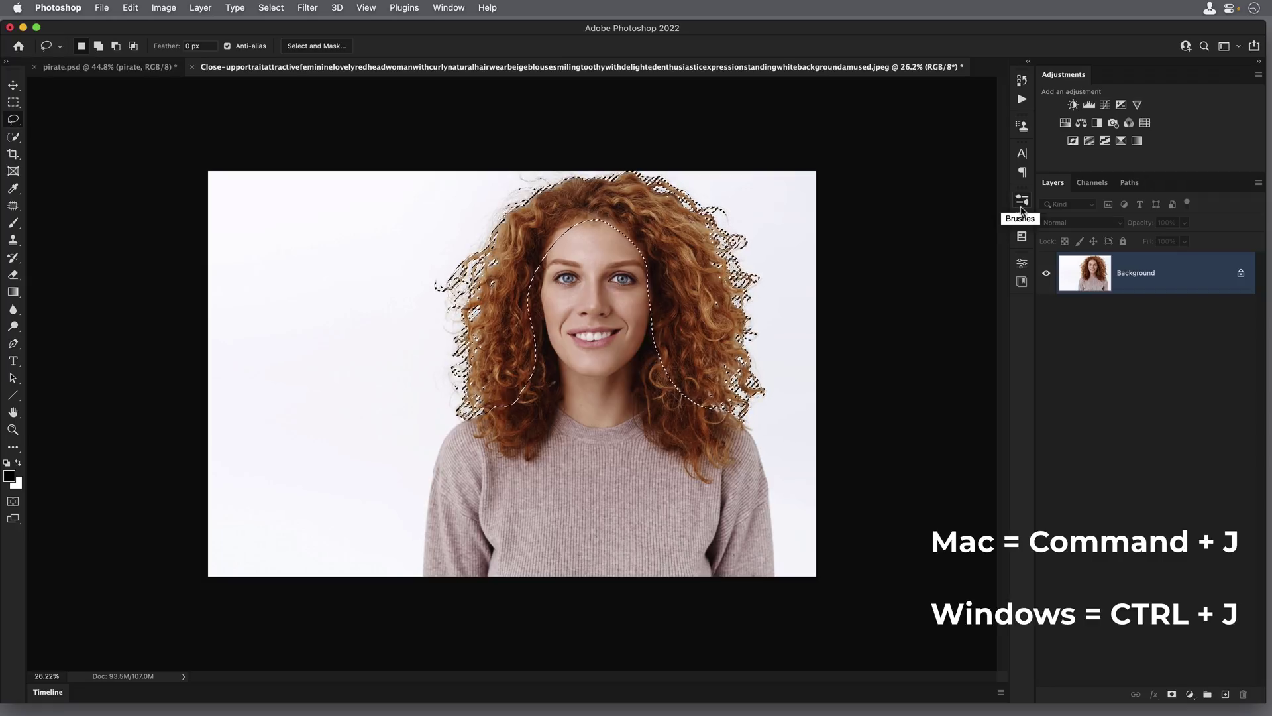
key(super+j)
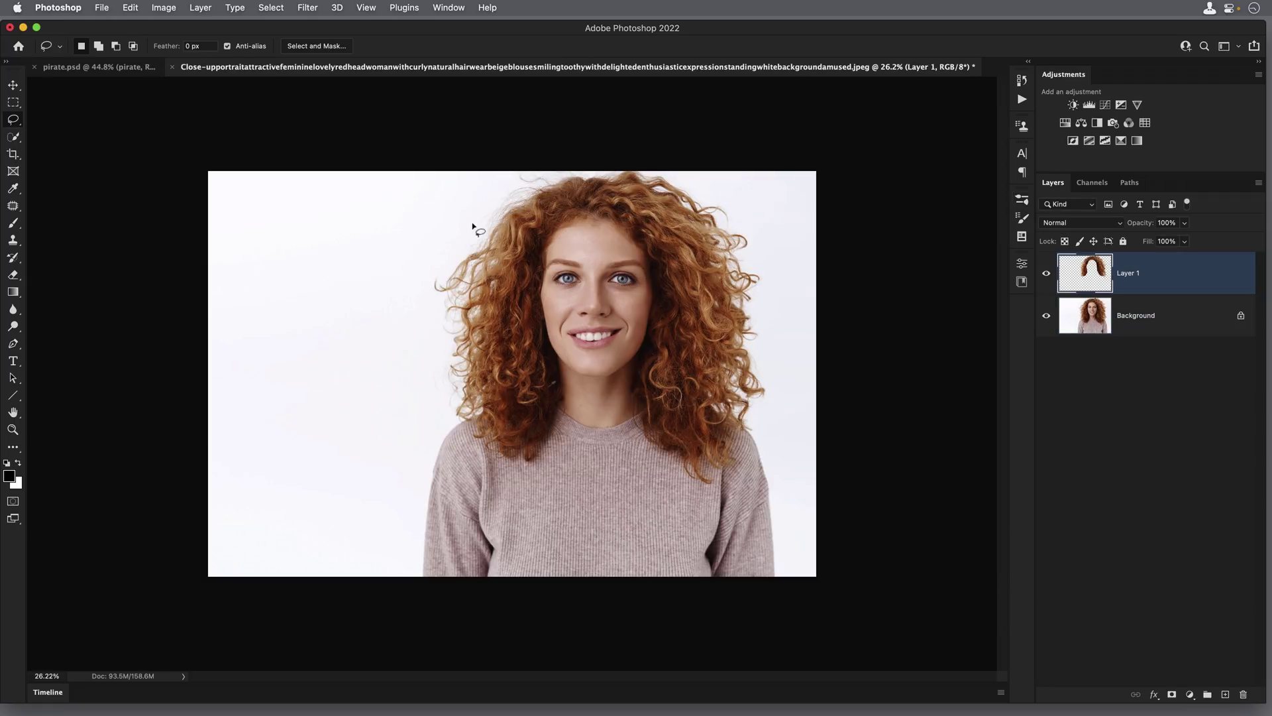
Move the cut-out hair layer into the pirate.psd document
key(v)
drag(535, 280, 98, 69)
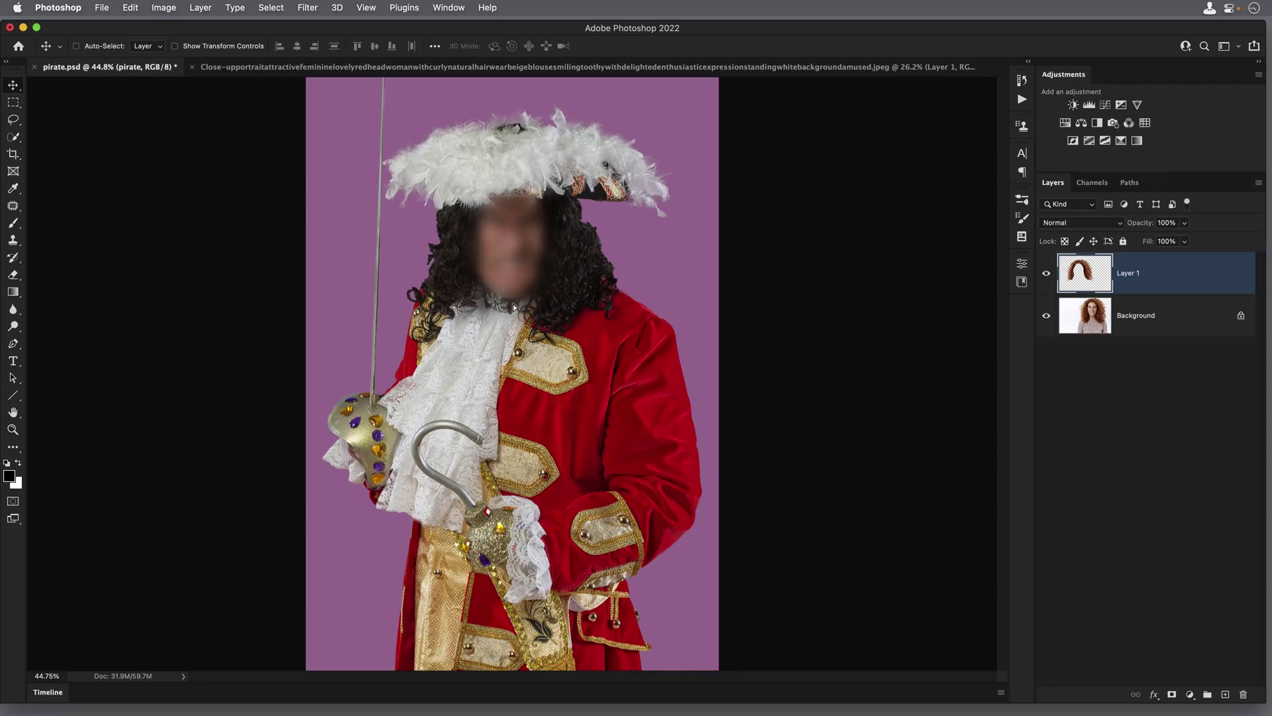
drag(512, 303, 513, 304)
Scale the red hair to 42.54% with Free Transform and position it over the pirate's head
scroll(327, 138, down, 2)
click(126, 8)
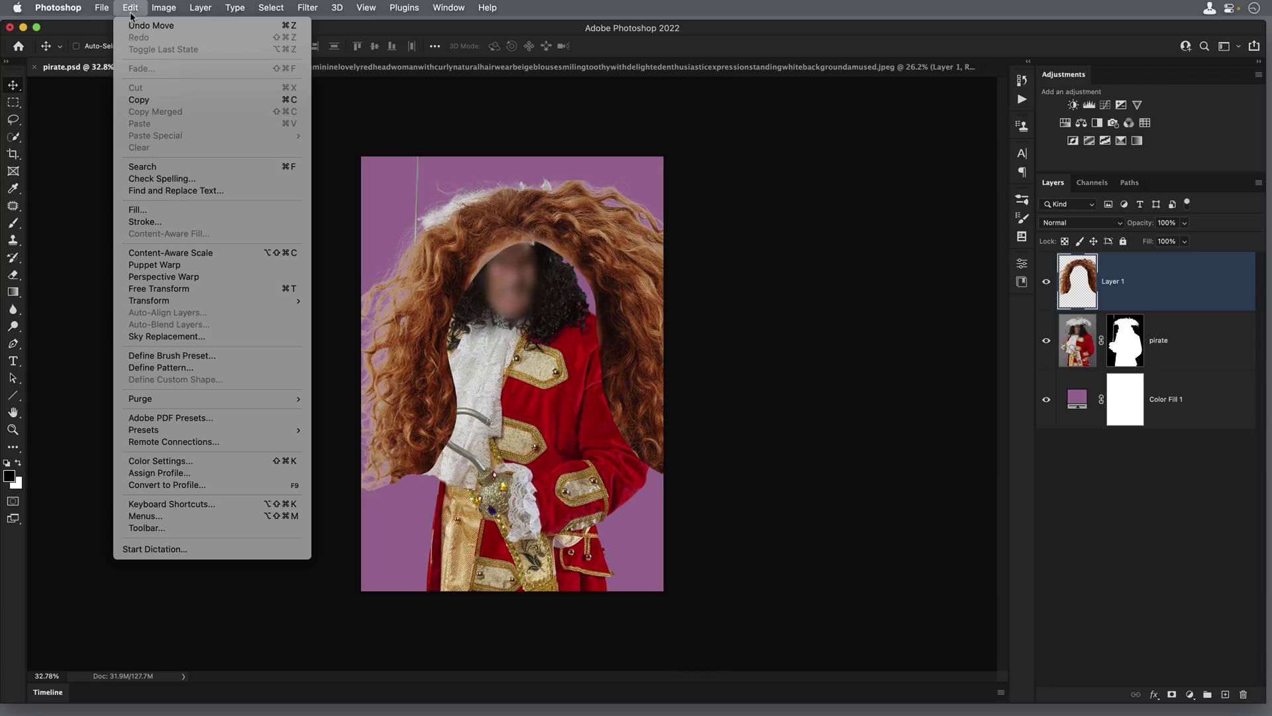
click(179, 293)
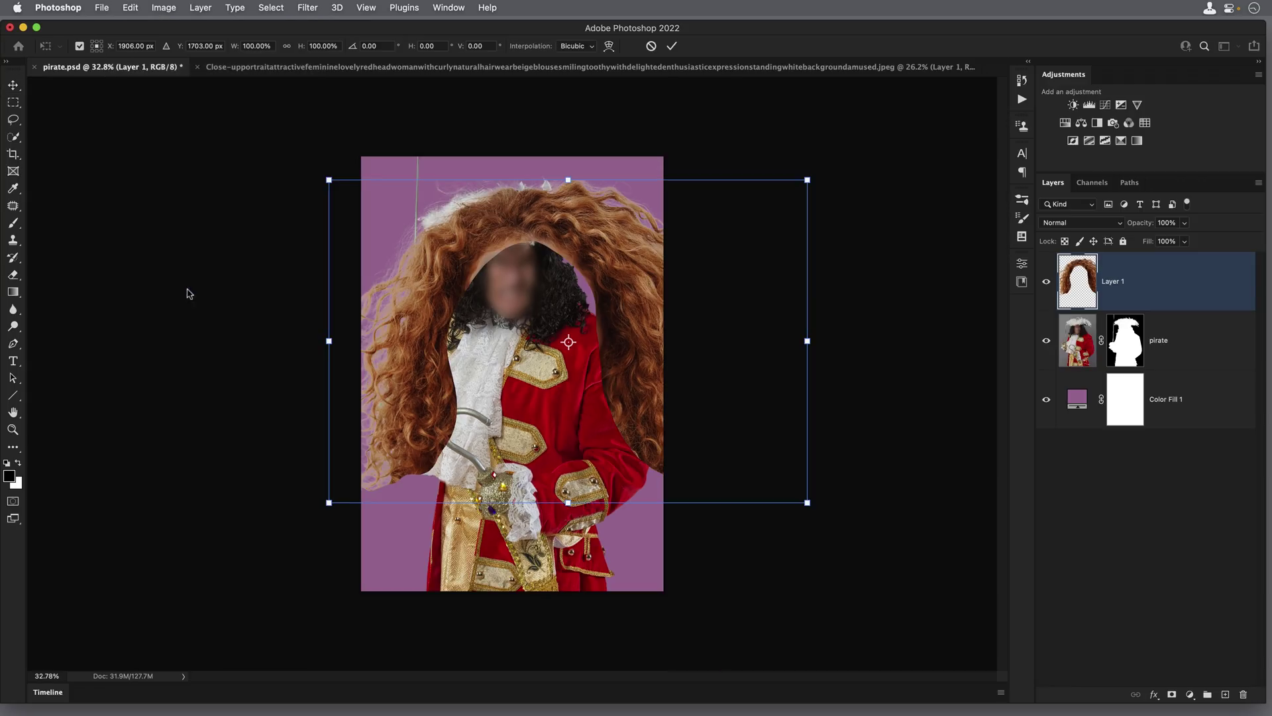
drag(329, 180, 466, 253)
drag(514, 314, 475, 255)
drag(416, 356, 434, 341)
drag(517, 283, 498, 292)
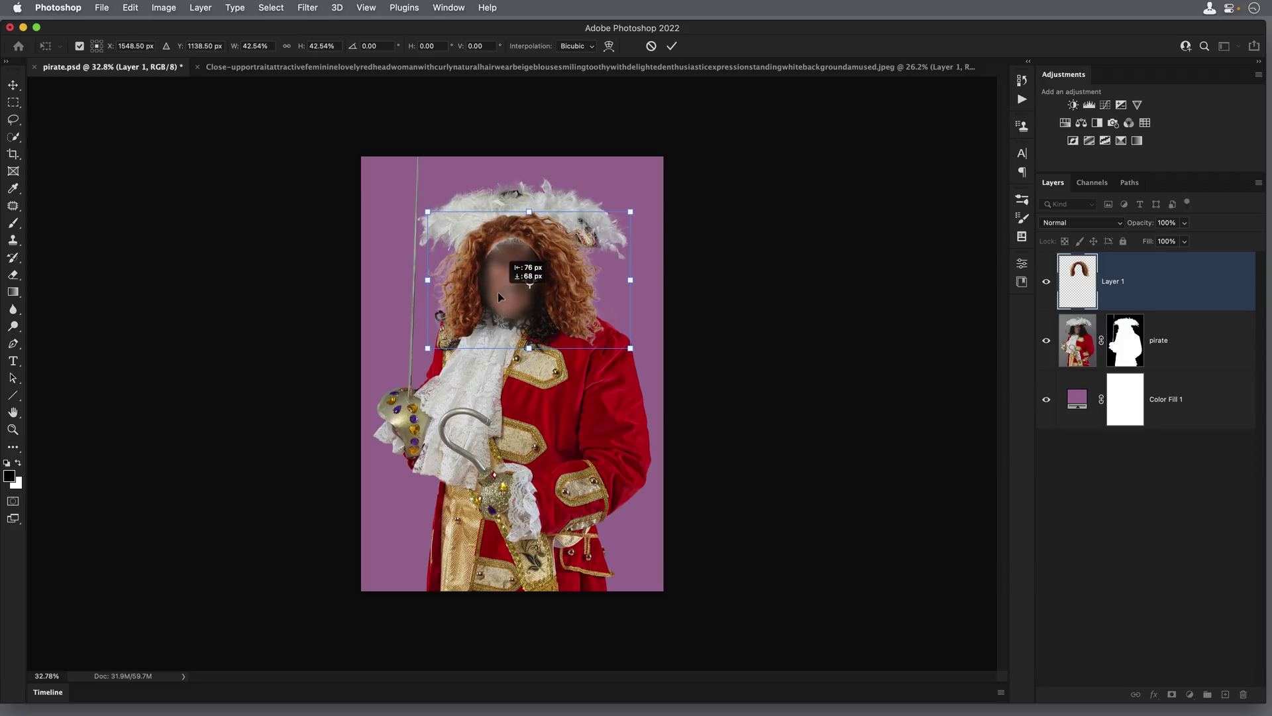
key(Return)
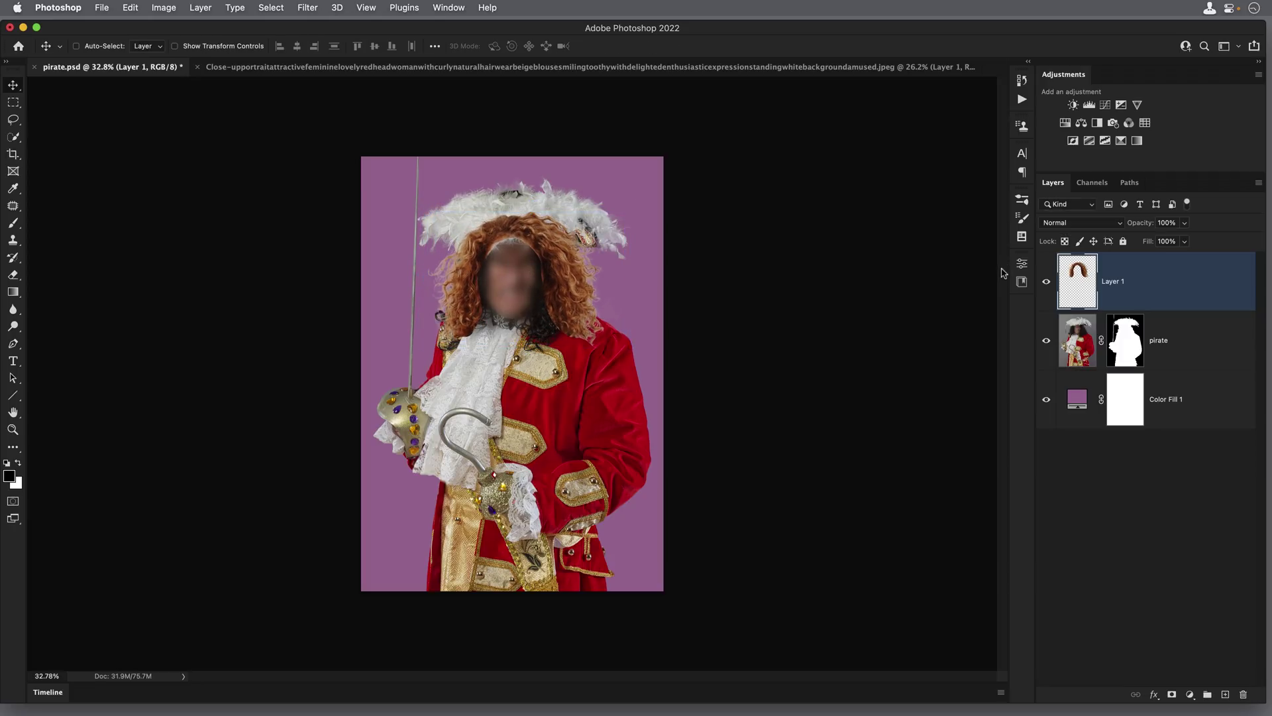
Place the red hair layer beneath the pirate layer and rename it hair
drag(1075, 279, 1082, 387)
scroll(553, 277, up, 5)
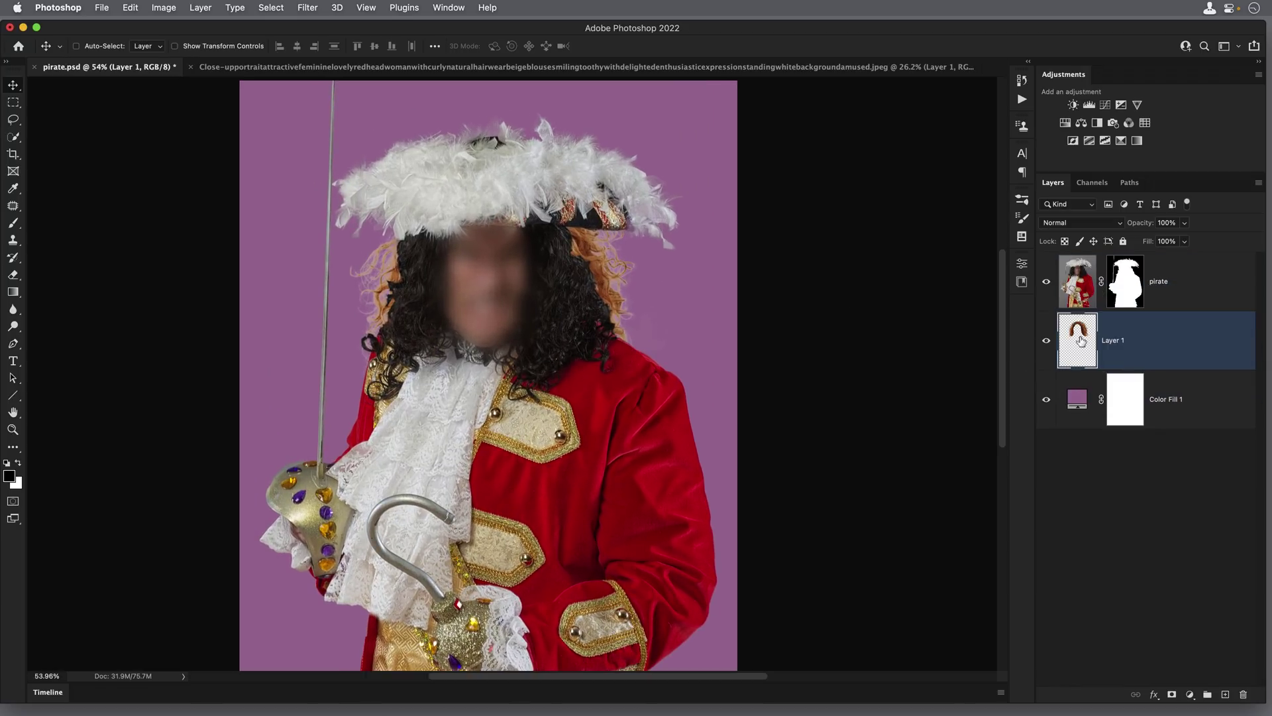
double_click(1113, 342)
text(hair)
key(Return)
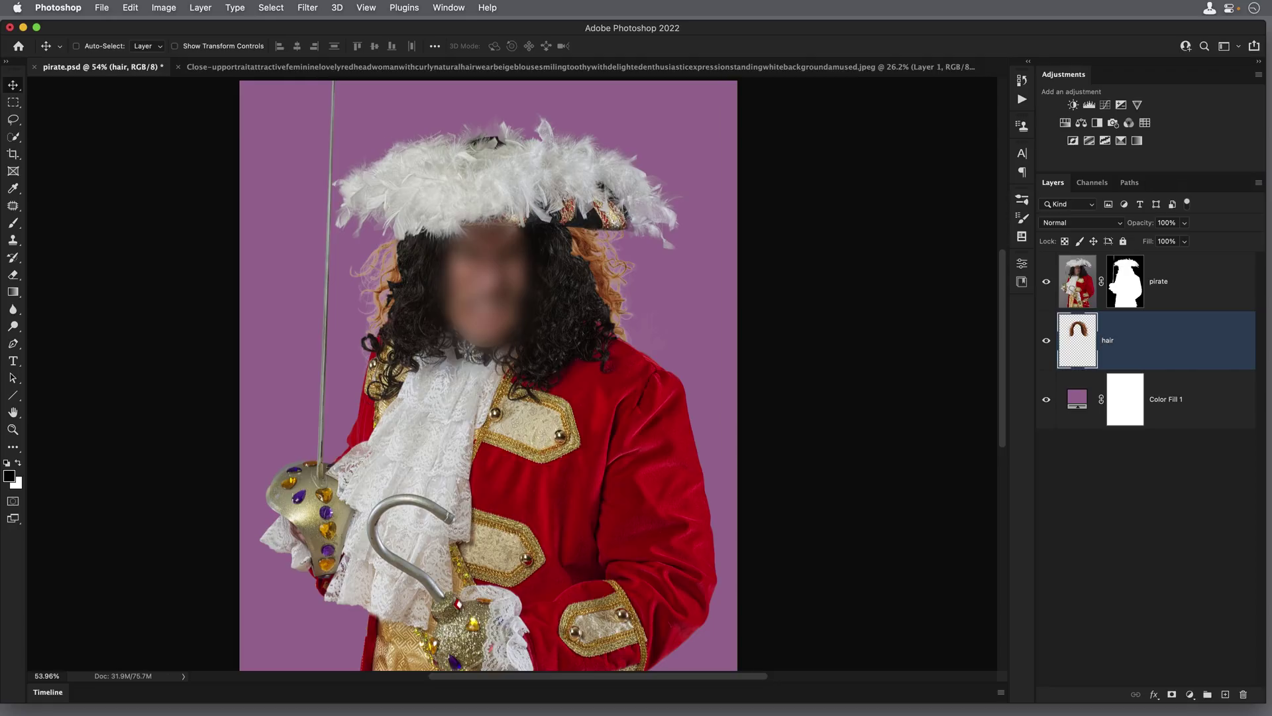
Desaturate the hair layer and darken it with Levels using a black input of 65
click(163, 7)
mouse_move(189, 47)
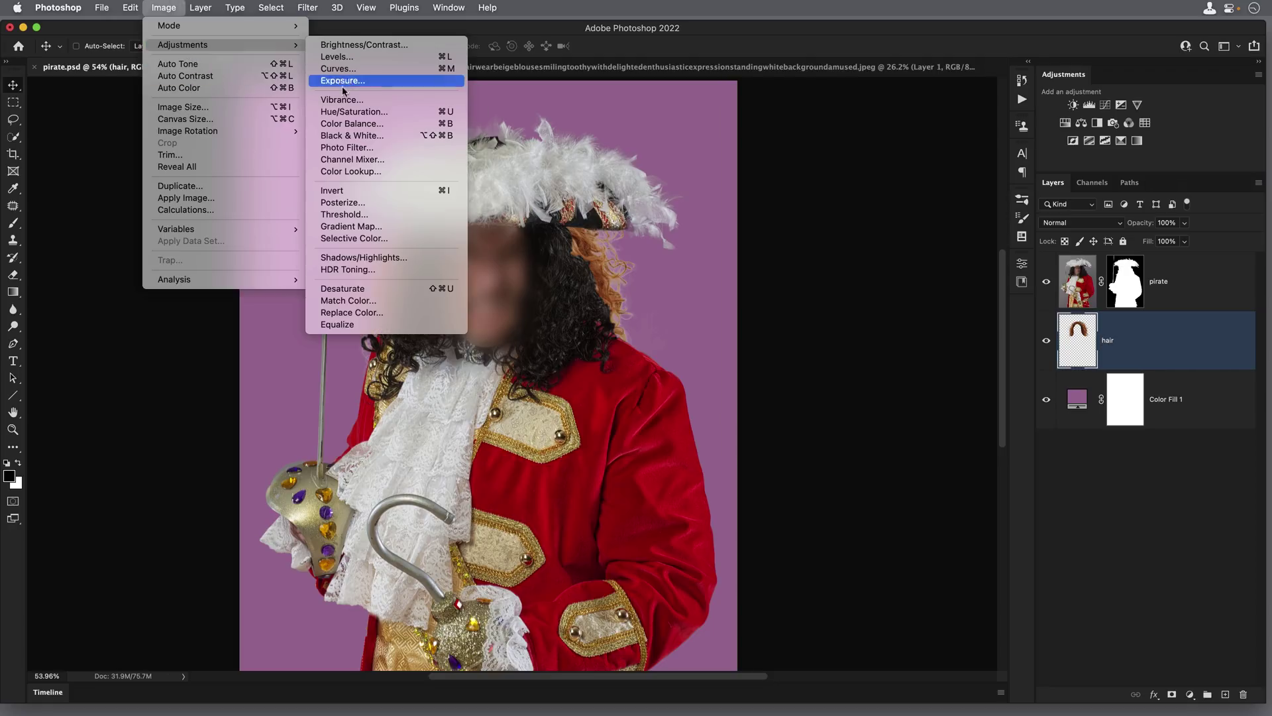
click(354, 290)
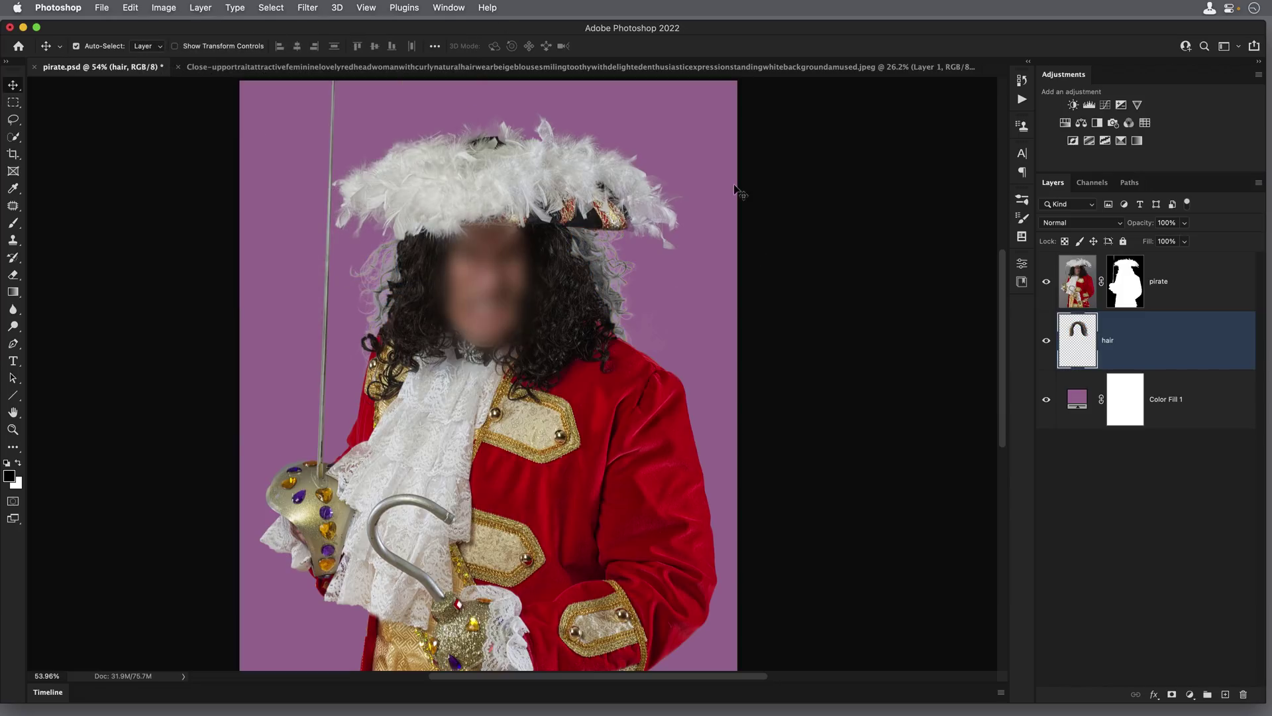
key(super+l)
drag(959, 364, 988, 368)
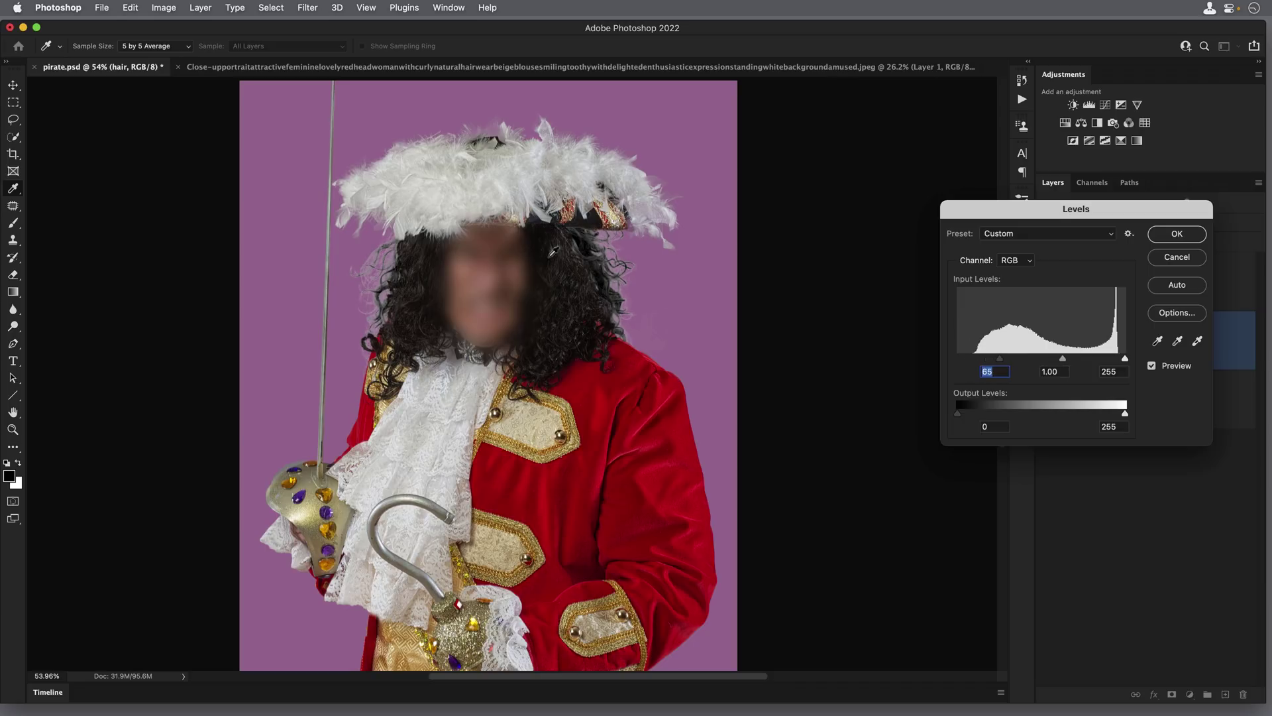
scroll(380, 271, up, 5)
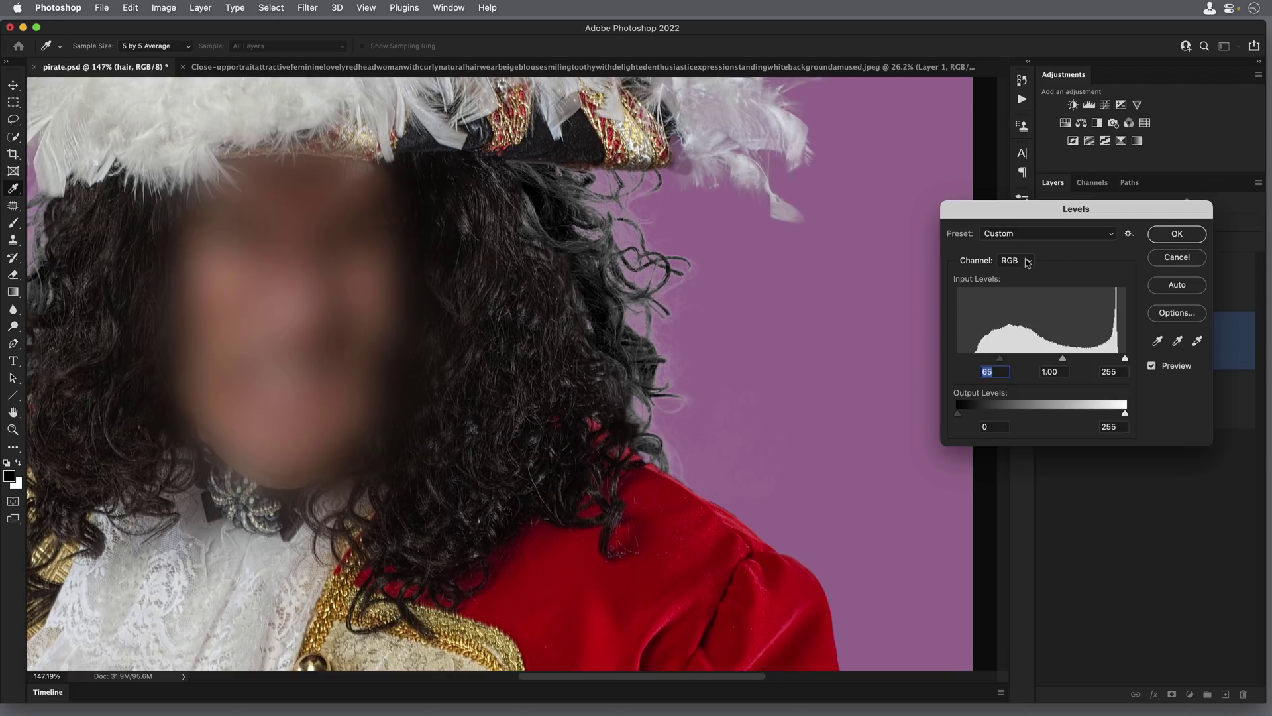
click(1156, 235)
scroll(585, 277, down, 3)
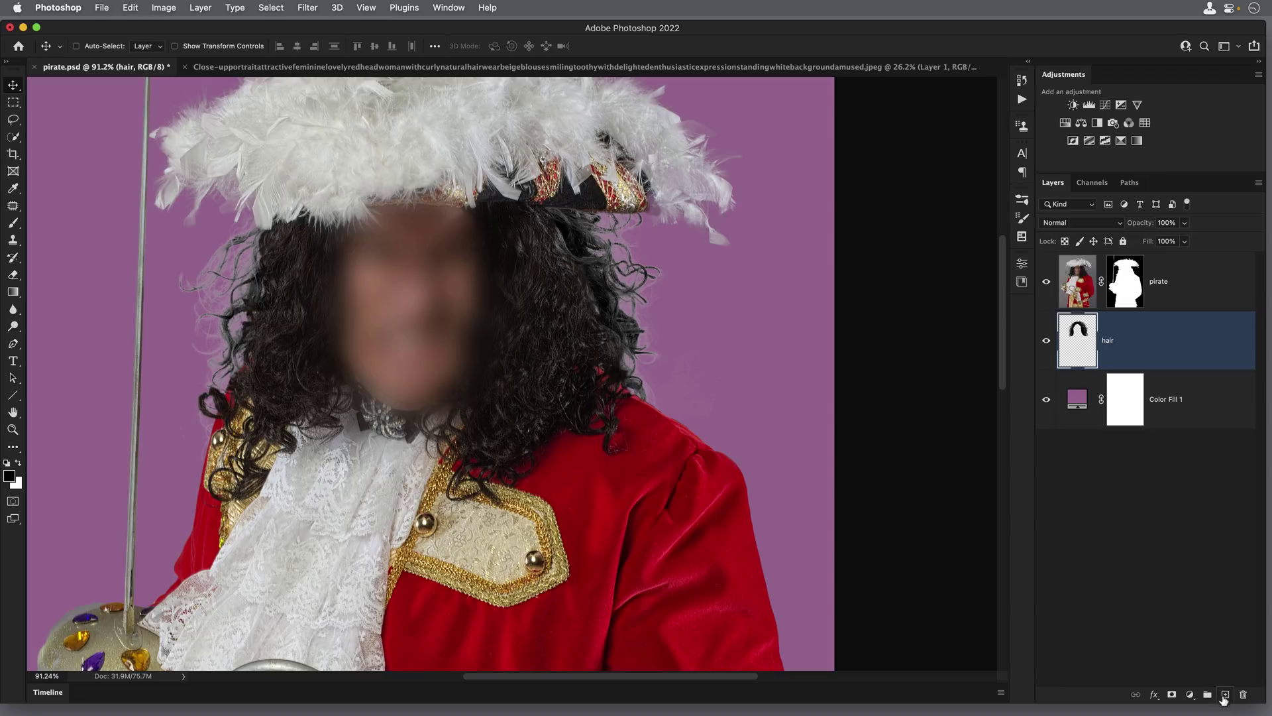
Add a layer named hair fix above the hair layer and set the Clone Stamp to sample Current & Below
click(1226, 695)
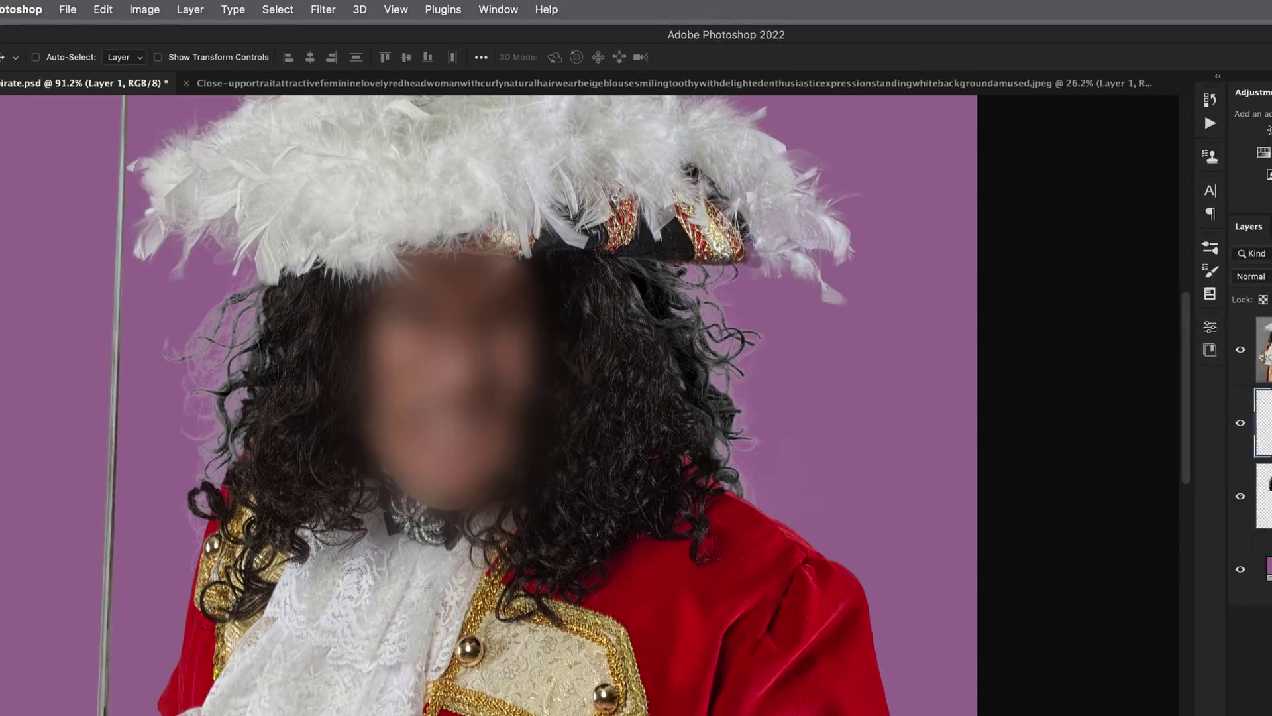
key(s)
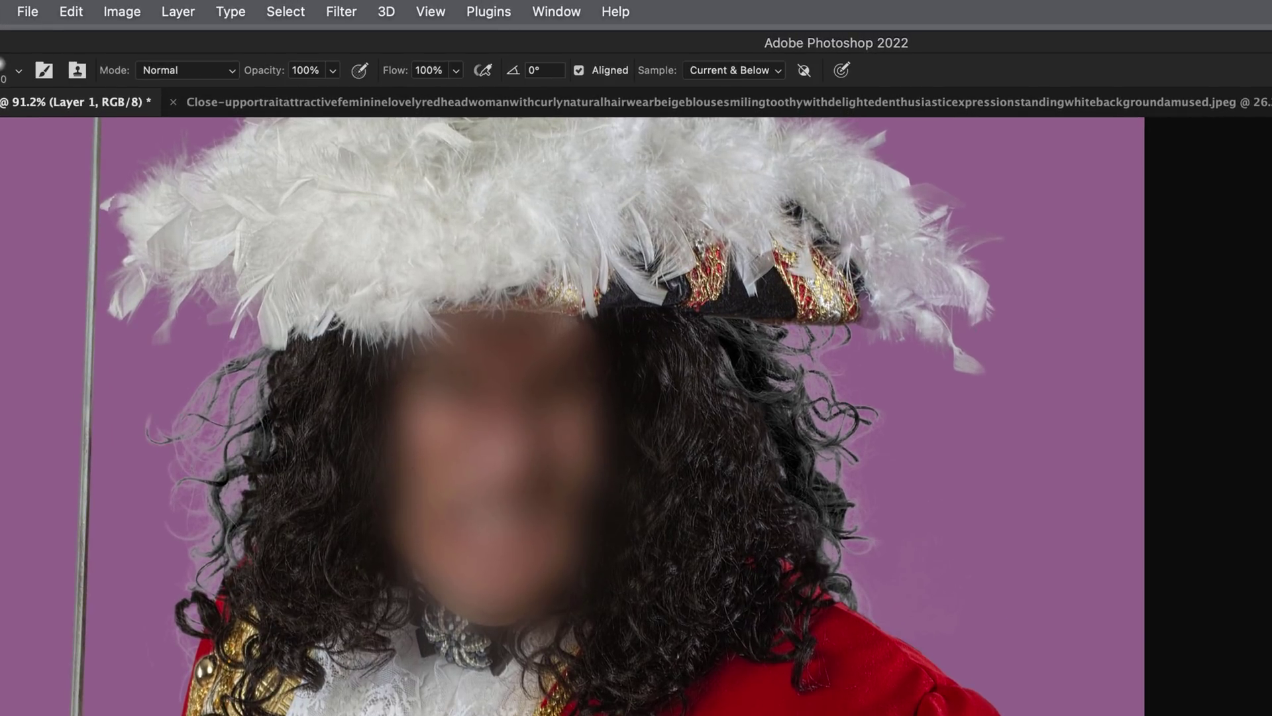
click(736, 73)
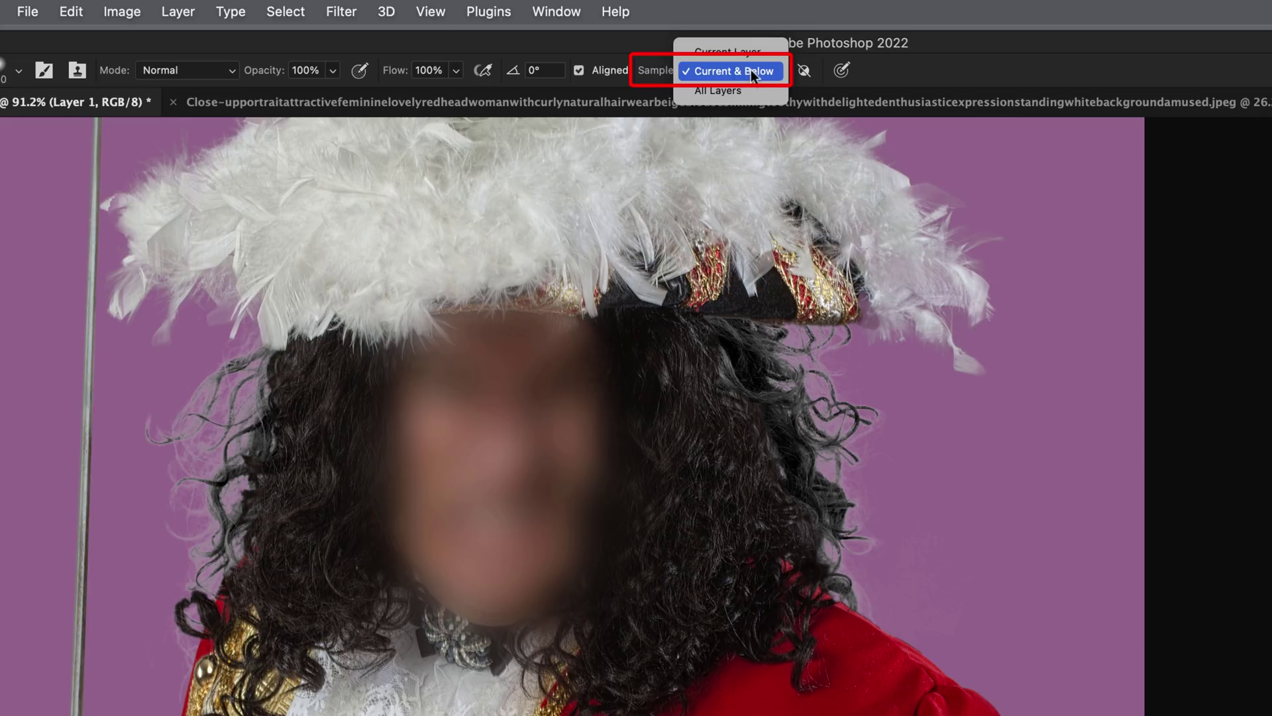
click(748, 71)
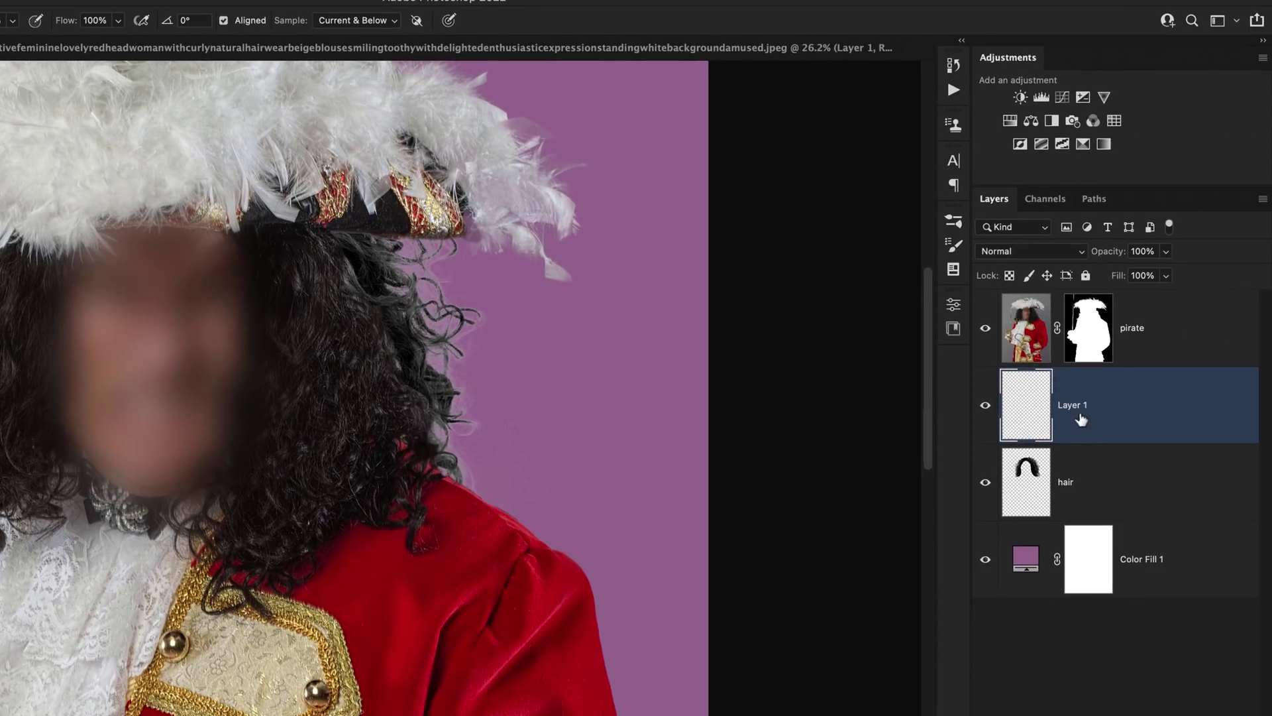
double_click(1077, 406)
text(hair fix)
key(Return)
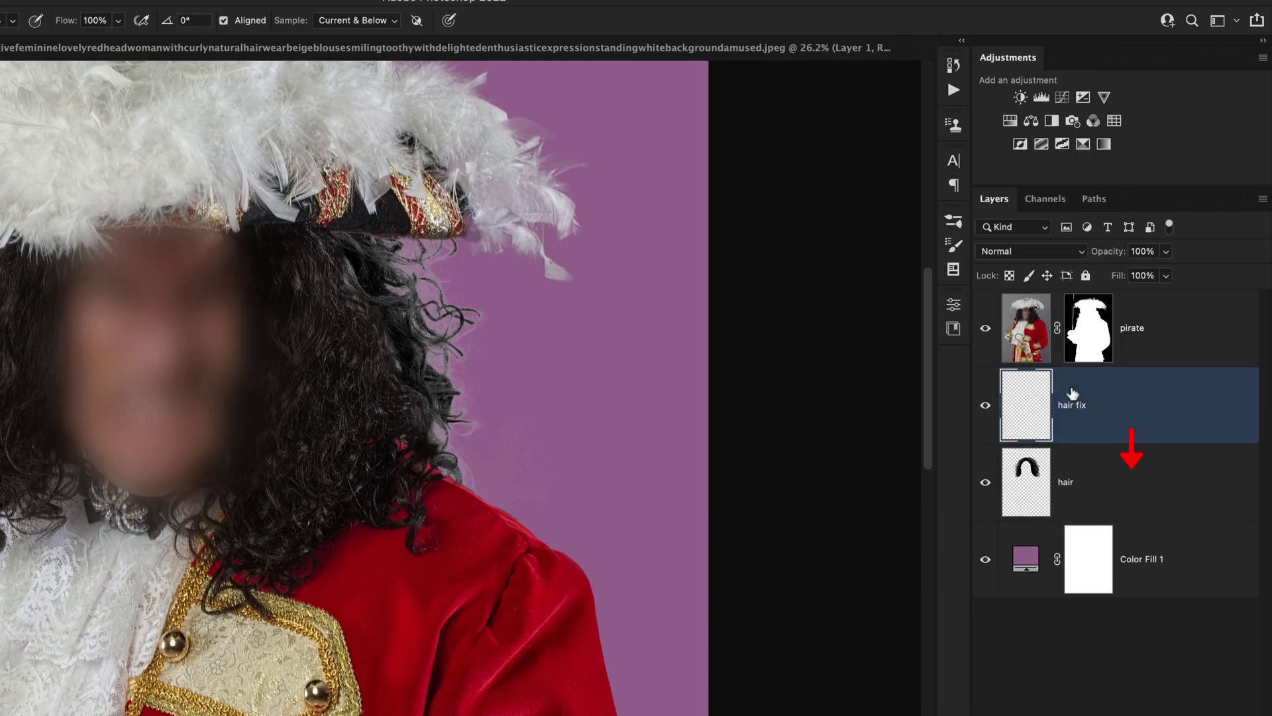
Raise the hair fix layer above the pirate layer and clone the pirate's dark hair over the curls on both sides of the head
drag(1029, 416, 1043, 319)
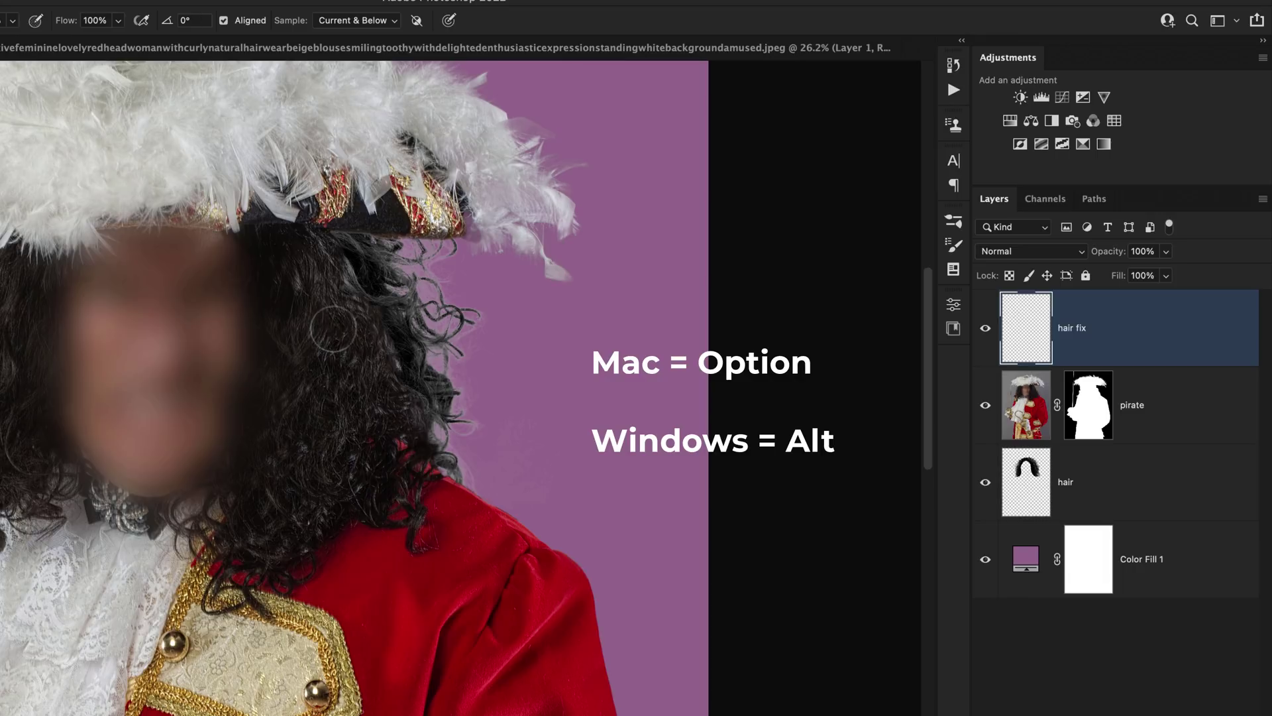
alt+click(340, 322)
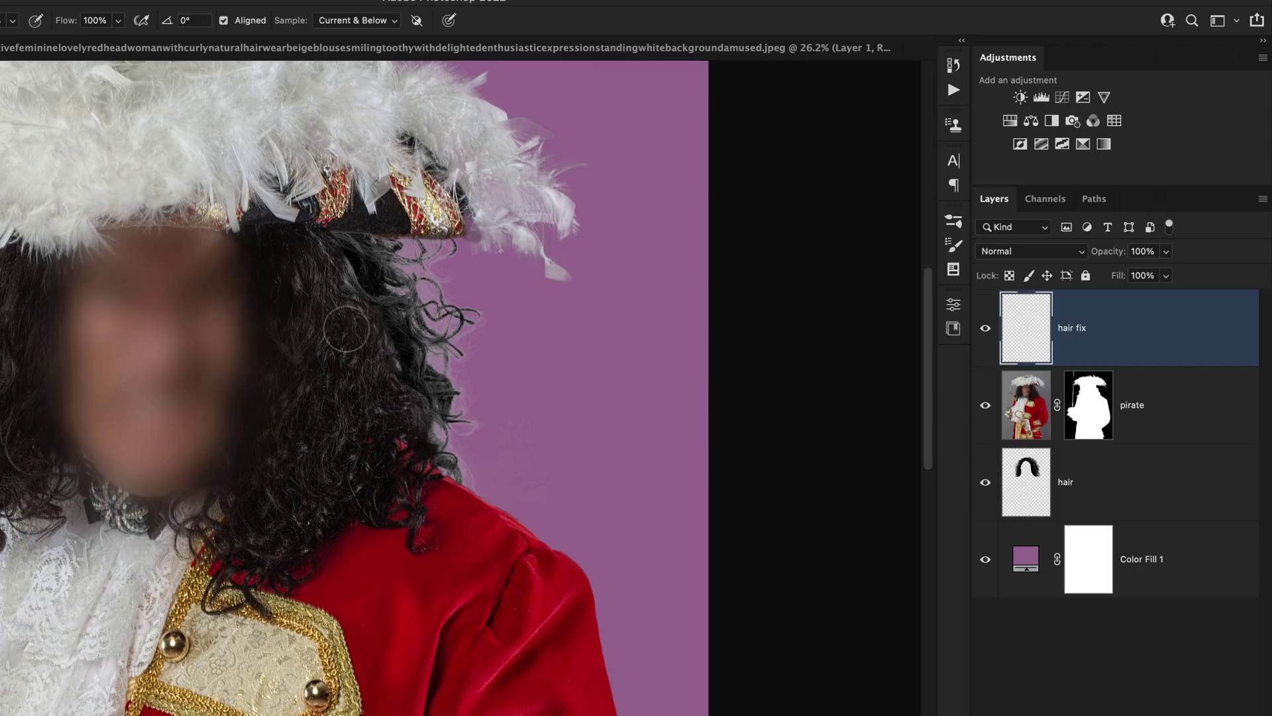
mouse_move(439, 257)
mouse_down()
mouse_move(397, 252)
mouse_move(401, 269)
mouse_move(385, 272)
mouse_move(475, 319)
mouse_move(434, 345)
mouse_move(443, 410)
mouse_move(476, 470)
mouse_move(417, 433)
mouse_move(367, 289)
mouse_up()
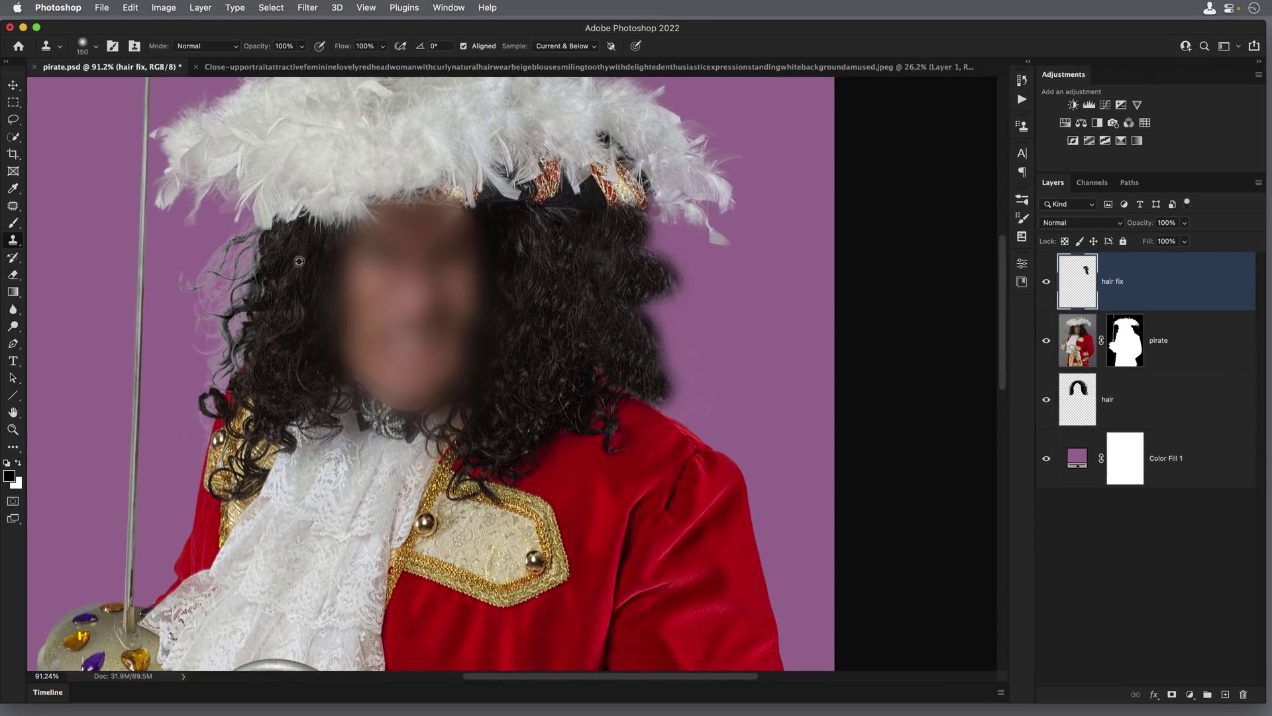
mouse_move(298, 262)
mouse_down()
mouse_move(290, 250)
mouse_move(294, 264)
mouse_move(312, 251)
mouse_move(278, 278)
mouse_move(281, 293)
mouse_move(293, 268)
mouse_move(285, 302)
mouse_move(240, 354)
mouse_move(253, 361)
mouse_move(226, 366)
mouse_move(283, 277)
mouse_move(299, 297)
mouse_move(202, 278)
mouse_move(185, 298)
mouse_move(202, 311)
mouse_move(198, 344)
mouse_move(266, 332)
mouse_move(202, 417)
mouse_move(205, 457)
mouse_move(212, 441)
mouse_up()
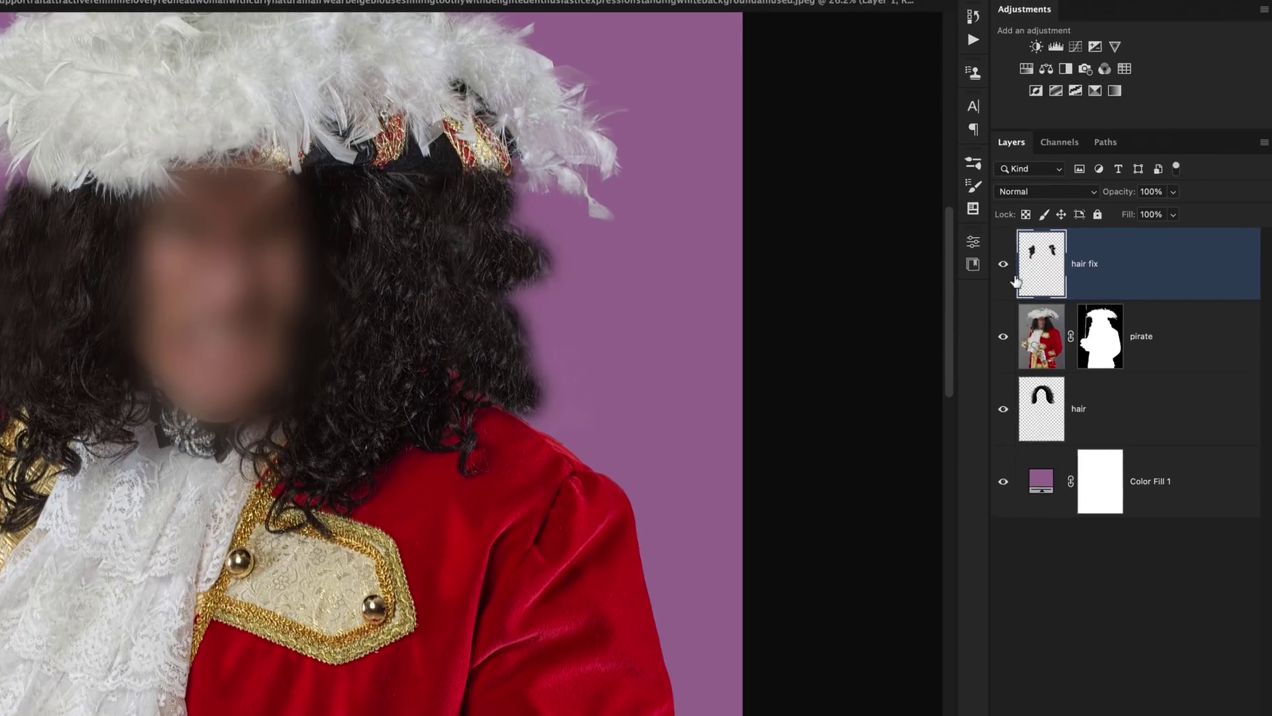
Clip the hair fix layer to the hair layer beneath the pirate layer and toggle its visibility to compare
drag(1039, 272, 1041, 389)
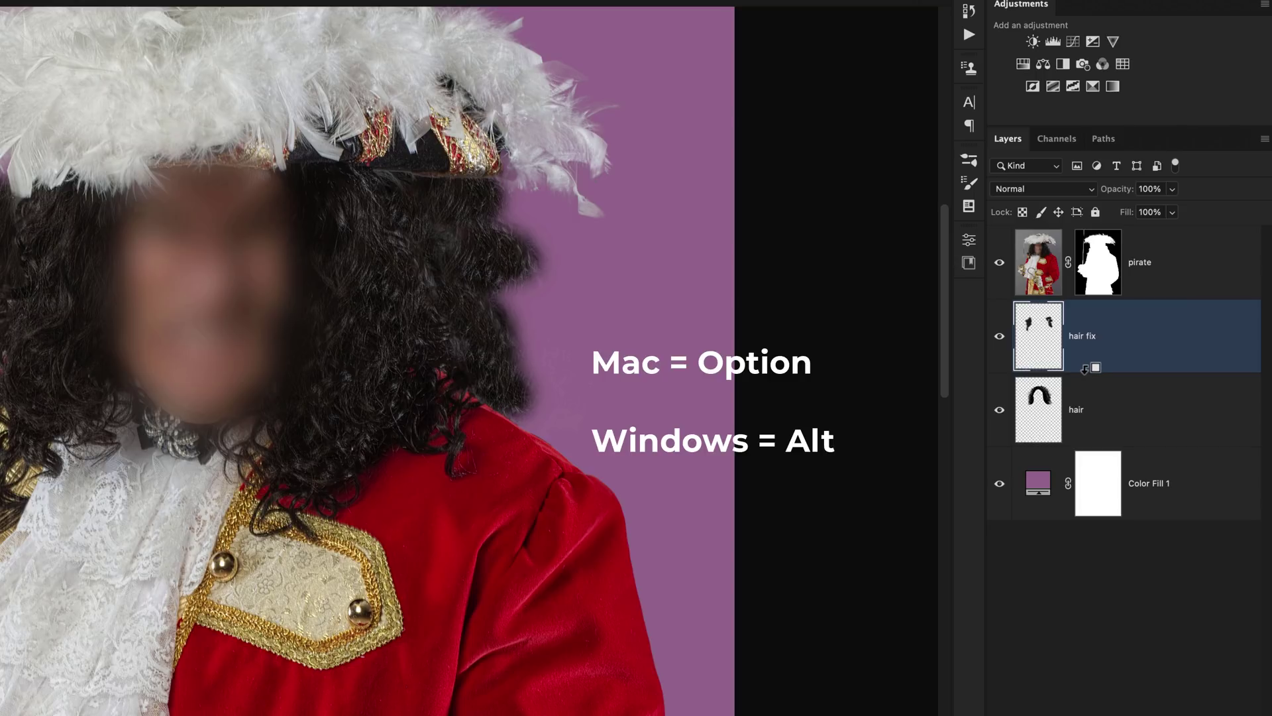
alt+click(1081, 369)
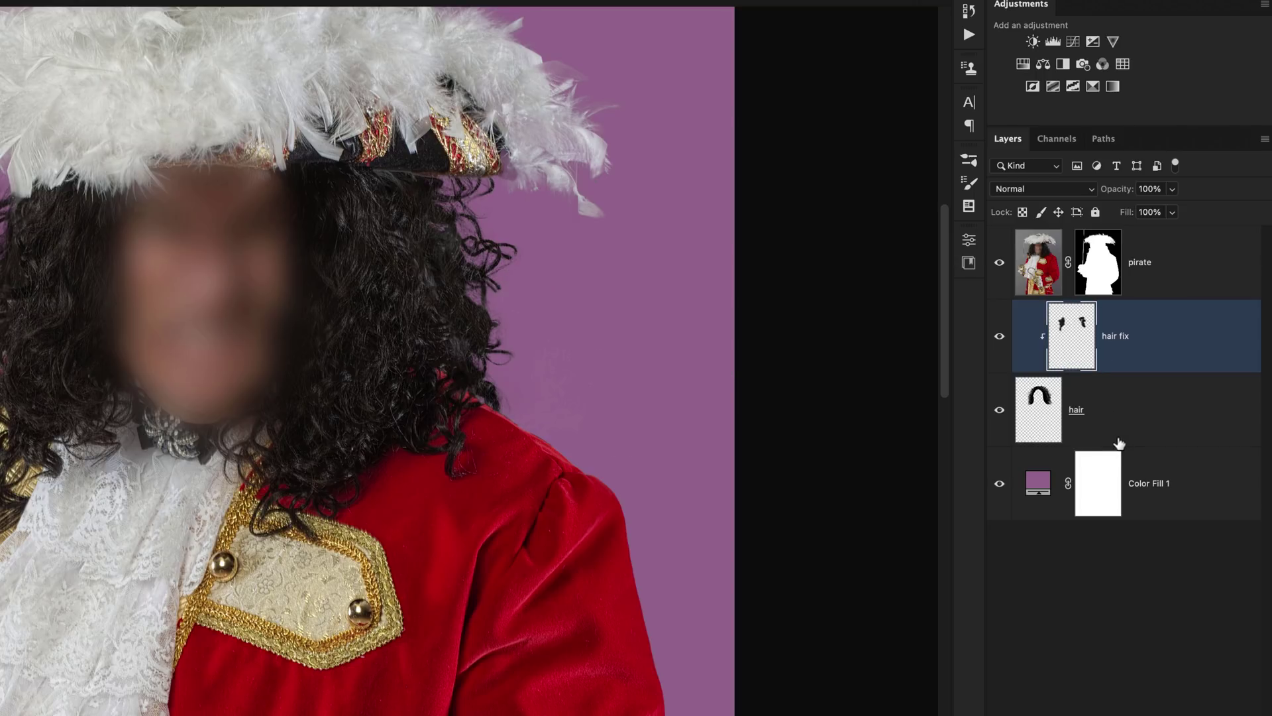
click(1000, 336)
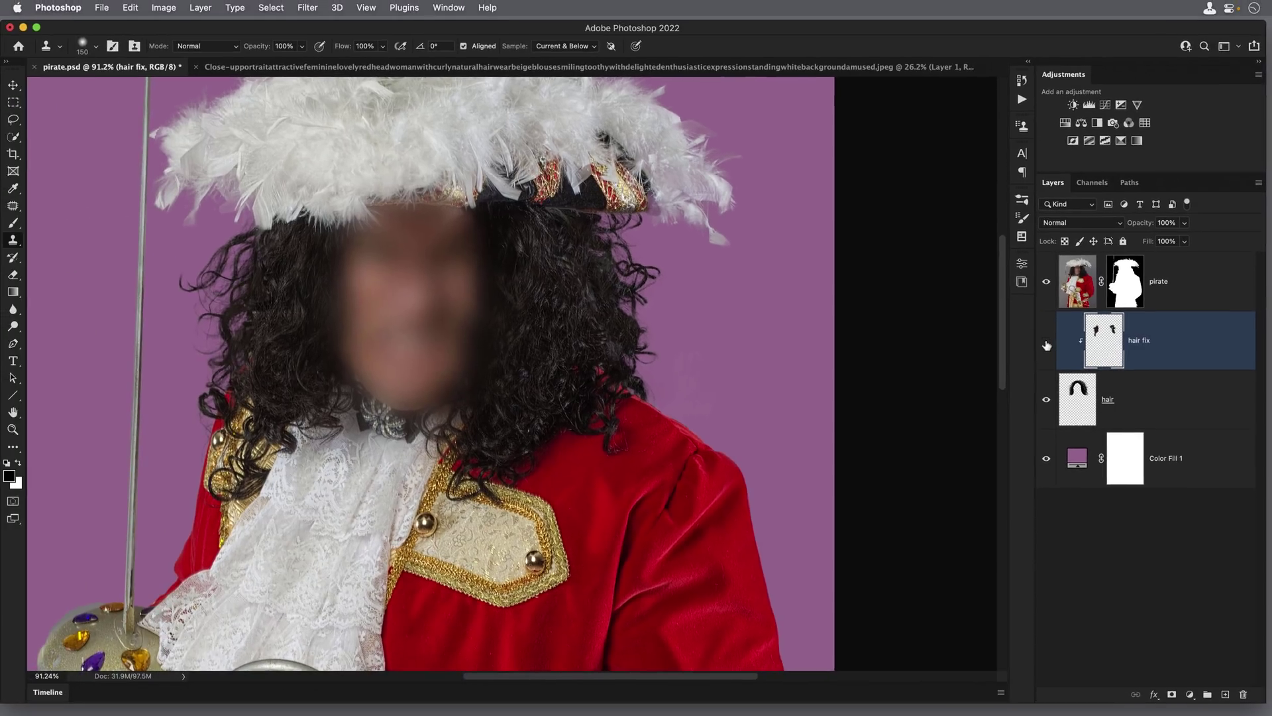
click(1047, 343)
click(1047, 348)
click(1050, 353)
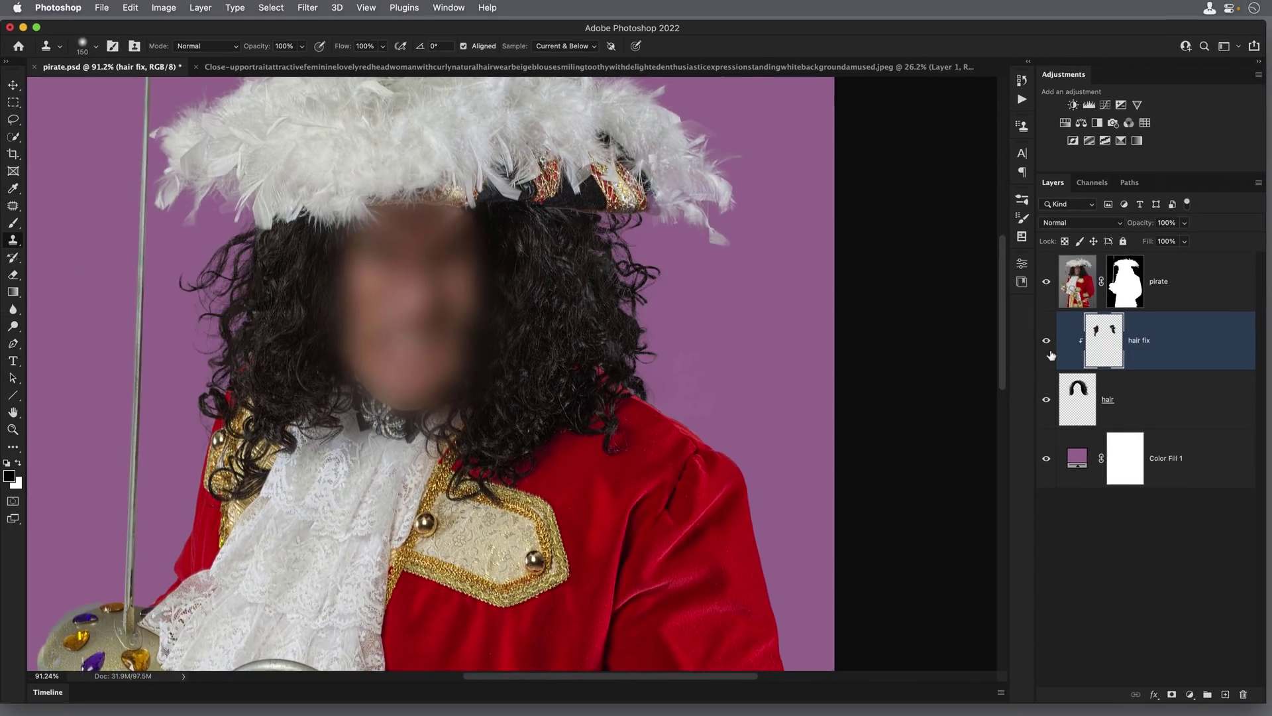
Group the hair fix and hair layers and toggle the group's visibility to compare the result
shift+click(1155, 399)
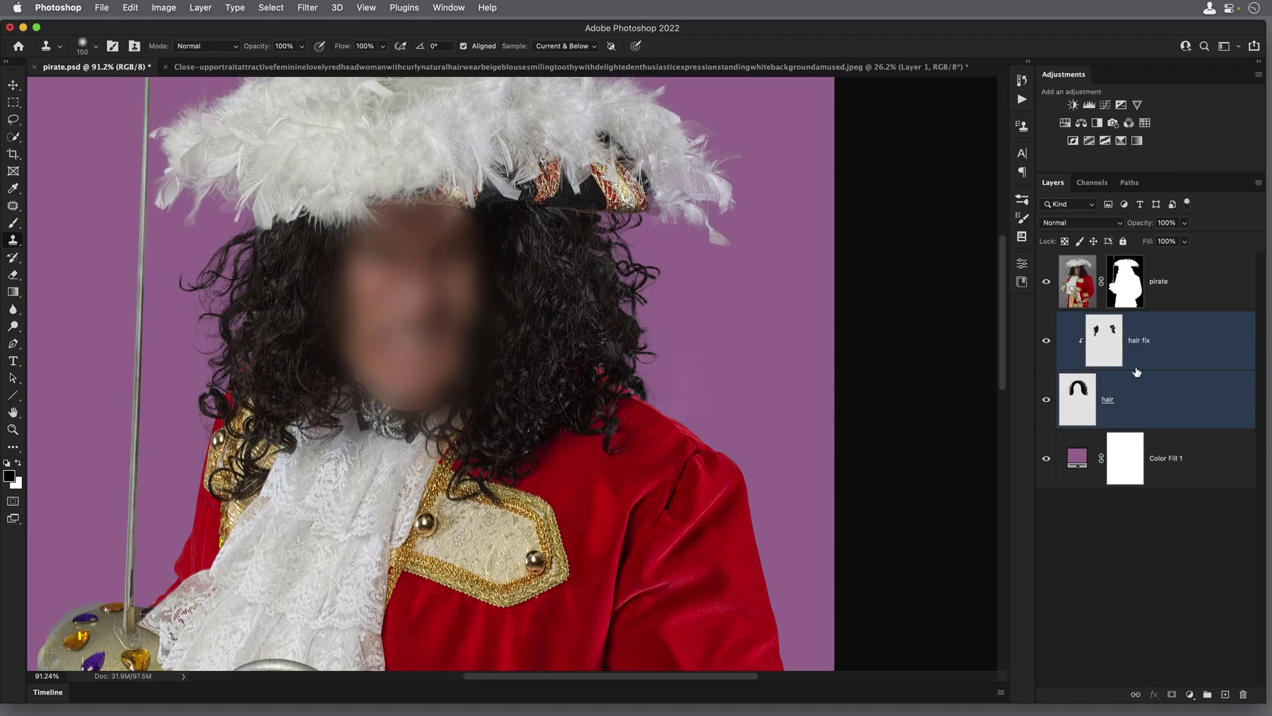
key(super+g)
click(1045, 322)
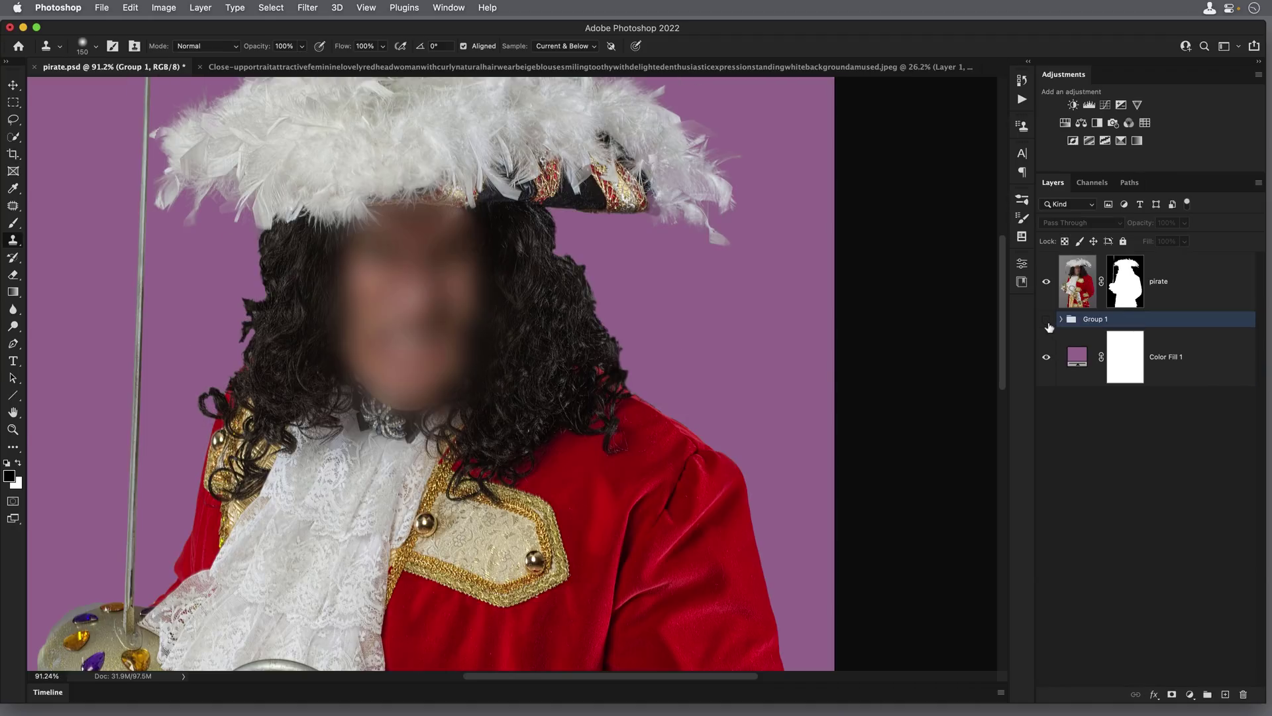
click(1047, 322)
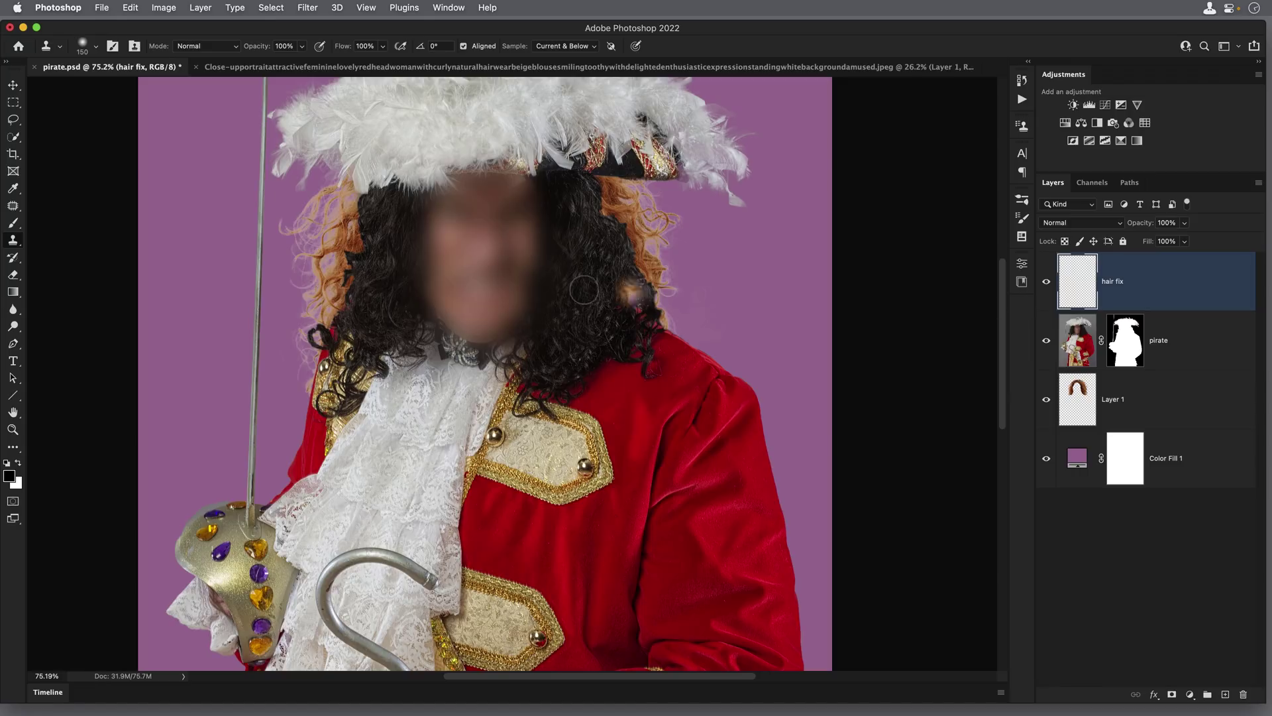
Clone dark hair over one side's red curls on the hair fix layer and clip it to Layer 1 beneath the pirate layer
alt+click(596, 283)
mouse_move(635, 286)
mouse_down()
mouse_move(667, 292)
mouse_move(648, 294)
mouse_move(664, 317)
mouse_move(647, 308)
mouse_move(659, 269)
mouse_move(641, 260)
mouse_move(667, 258)
mouse_move(638, 269)
mouse_move(654, 243)
mouse_move(613, 265)
mouse_move(602, 201)
mouse_move(599, 251)
mouse_move(601, 185)
mouse_move(602, 252)
mouse_move(658, 225)
mouse_move(633, 252)
mouse_move(662, 223)
mouse_move(631, 212)
mouse_move(652, 198)
mouse_move(622, 194)
mouse_move(647, 184)
mouse_up()
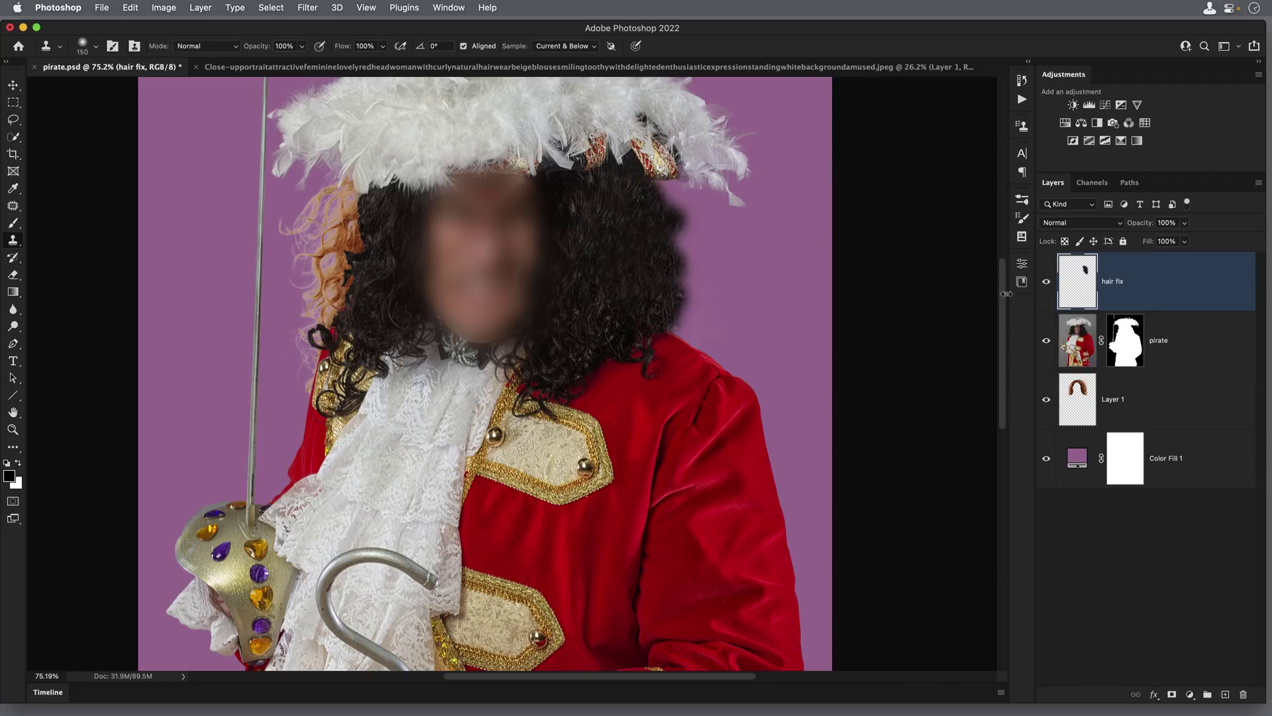
drag(1075, 282, 1069, 374)
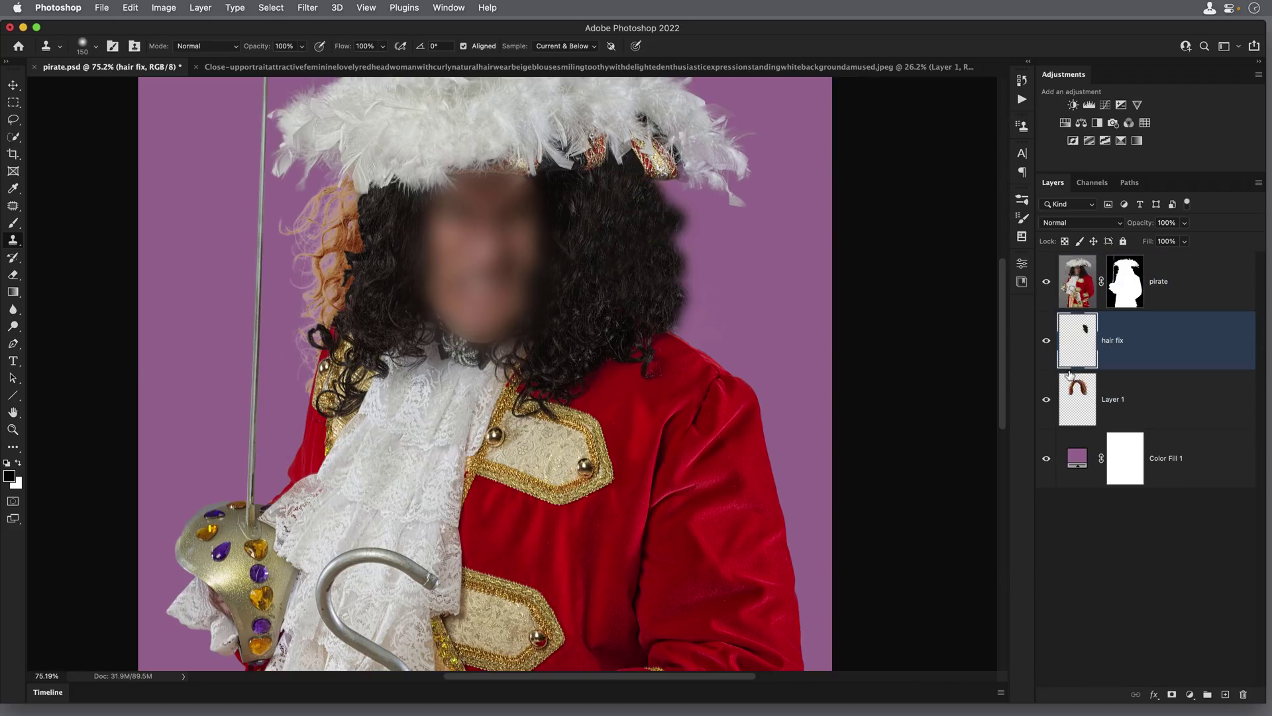
alt+click(1107, 368)
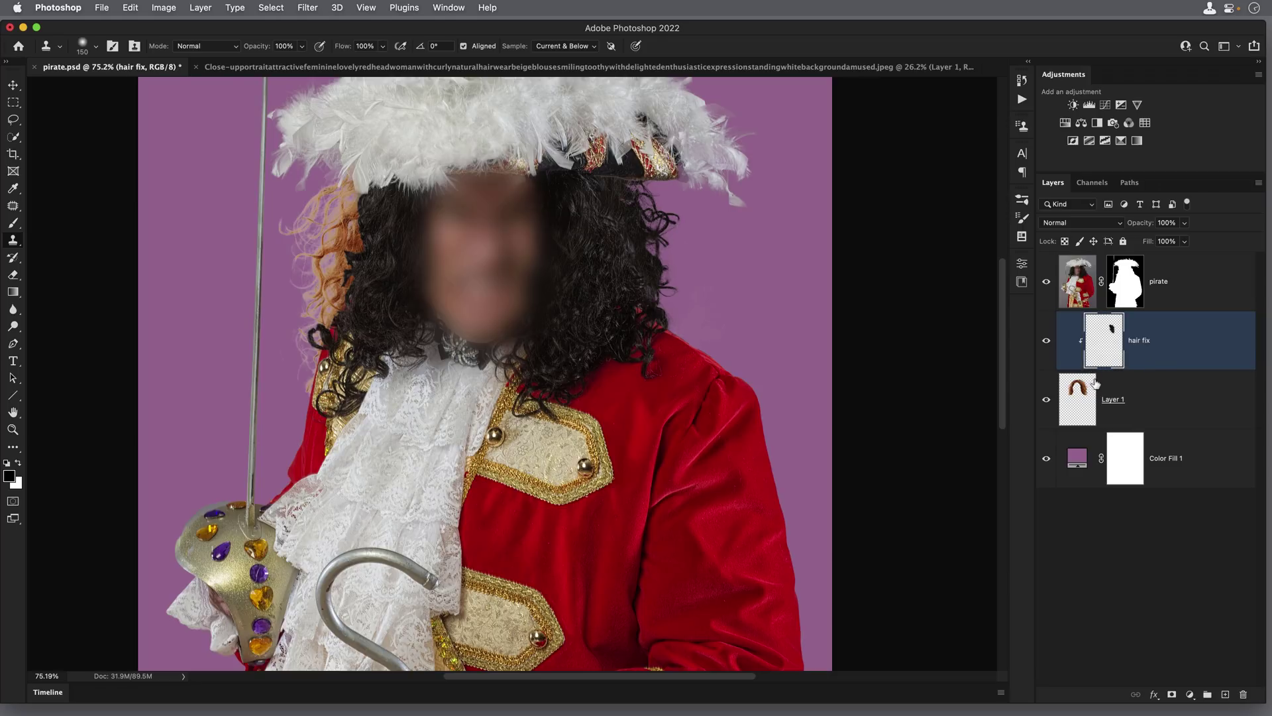